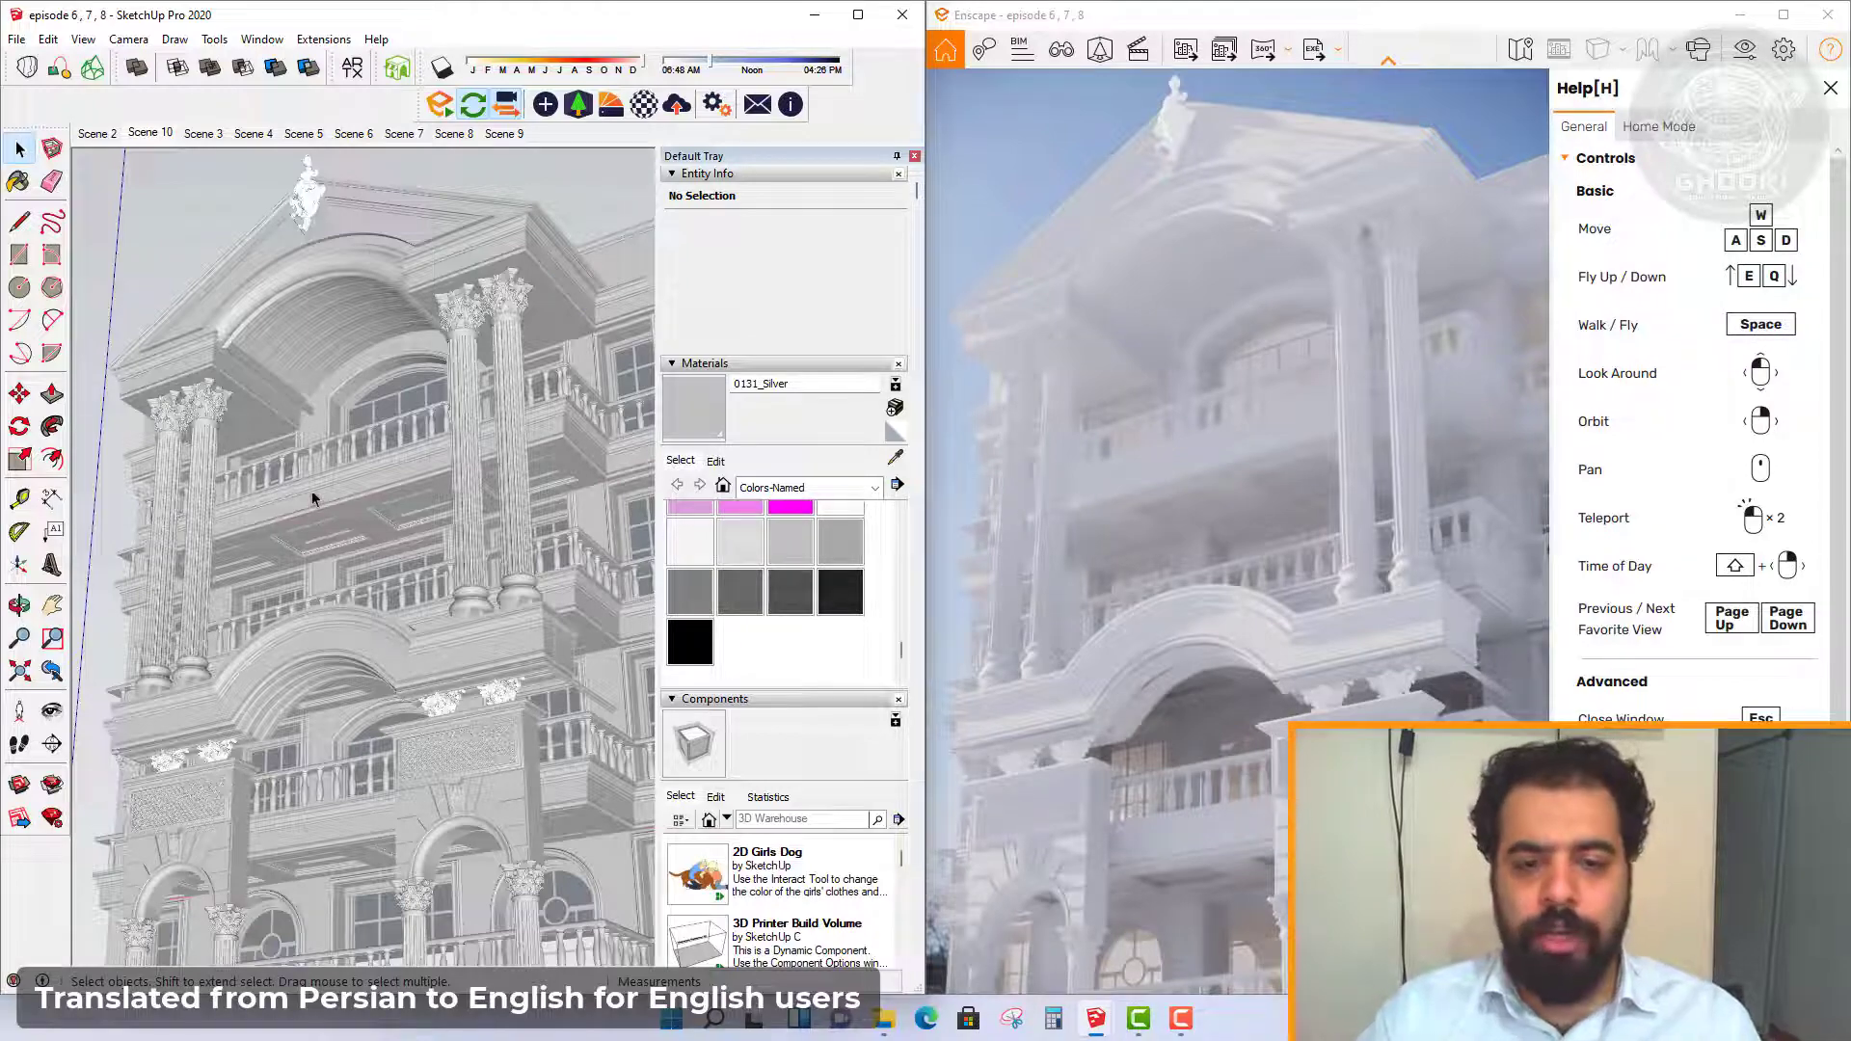
Orbit the building, then return to the saved Scene 10 viewpoint
mouse_move(374, 538)
middle_mouse_down()
mouse_move(424, 542)
mouse_move(406, 724)
middle_mouse_up()
scroll(424, 543, "down", 5)
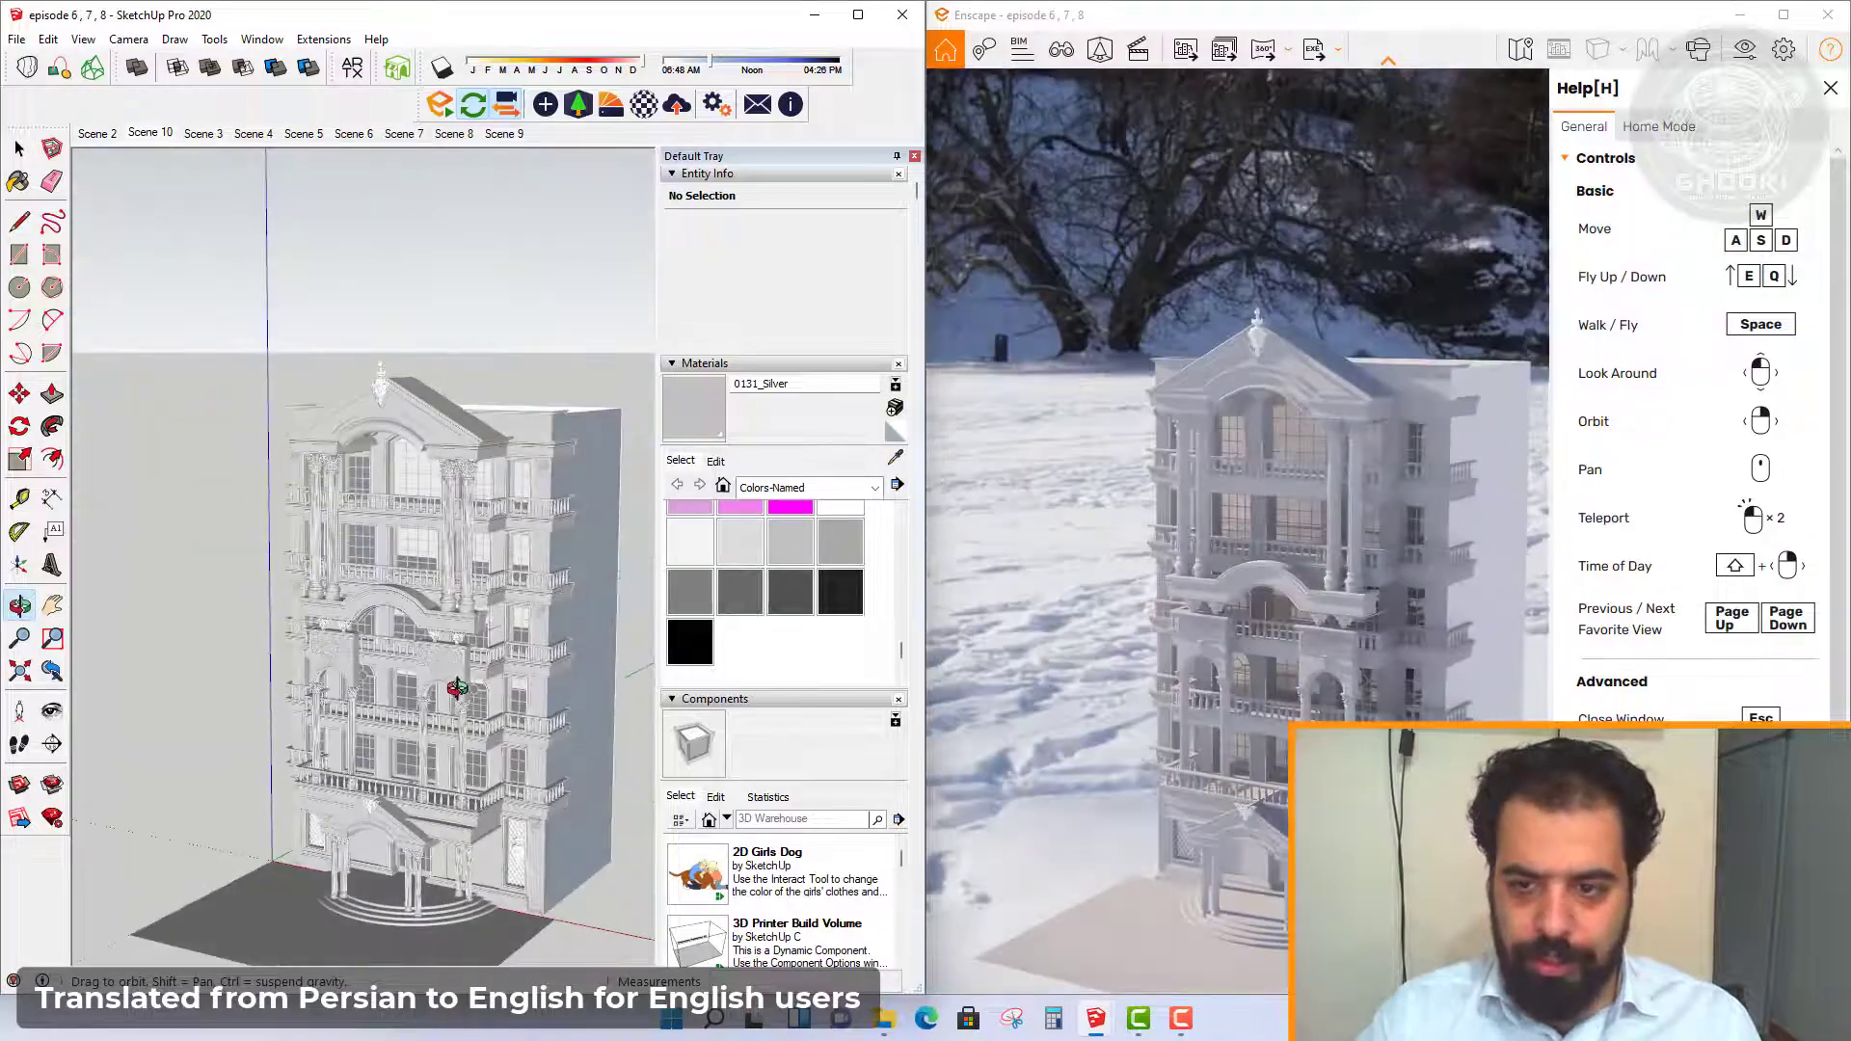
scroll(435, 621, "up", 3)
scroll(371, 526, "up", 2)
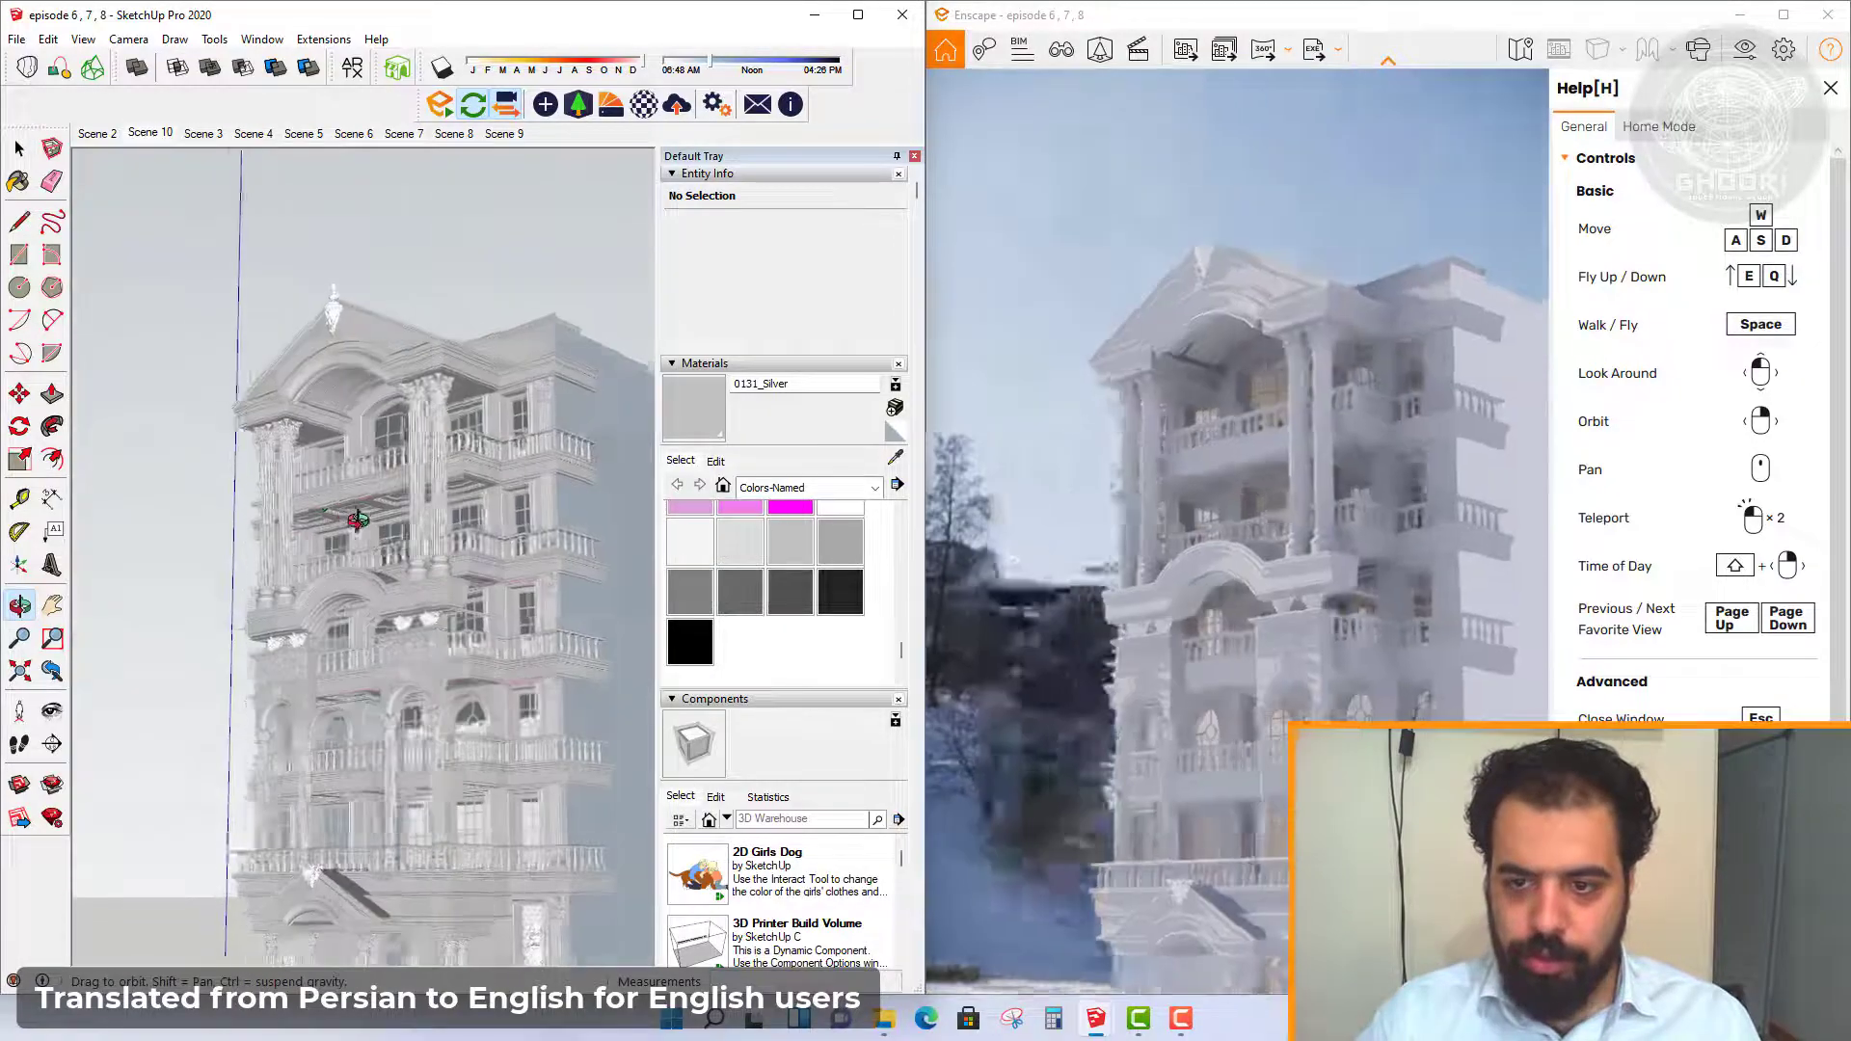
scroll(370, 527, "up", 1)
scroll(420, 572, "up", 2)
scroll(462, 614, "up", 2)
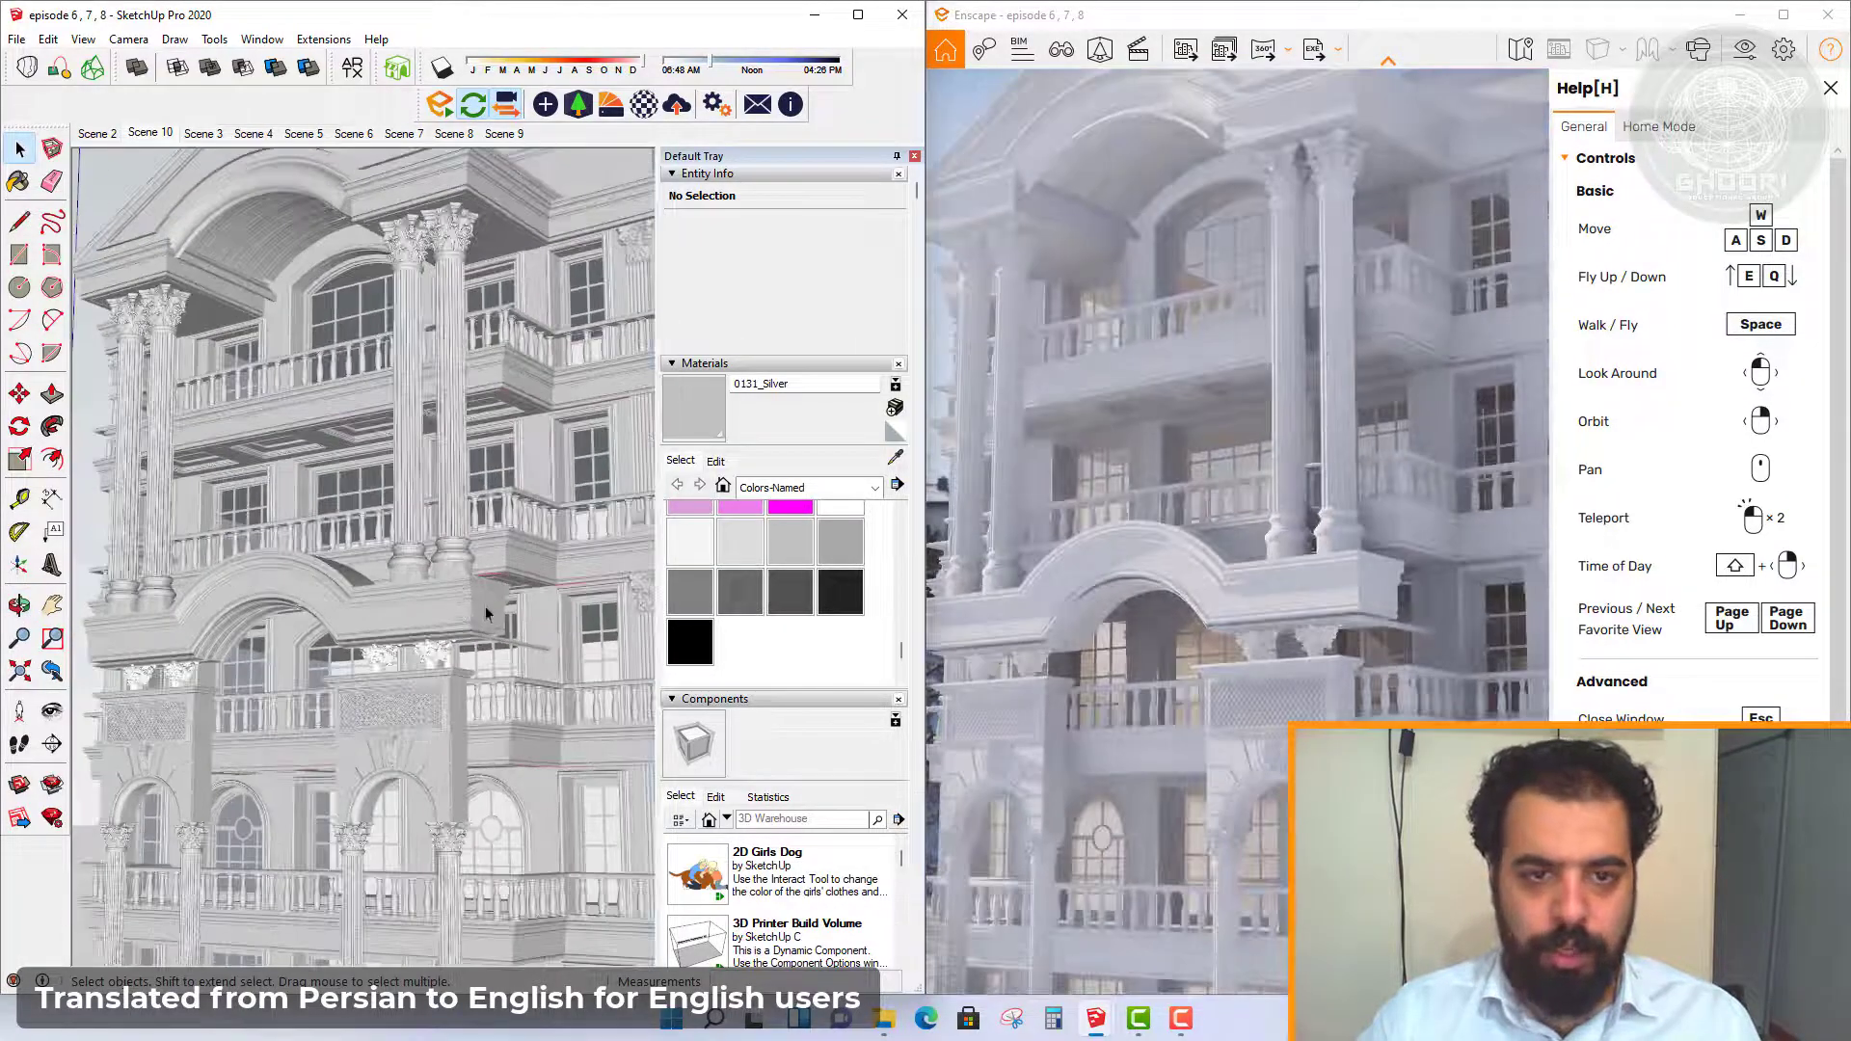
middle_click_drag(486, 613, 480, 556)
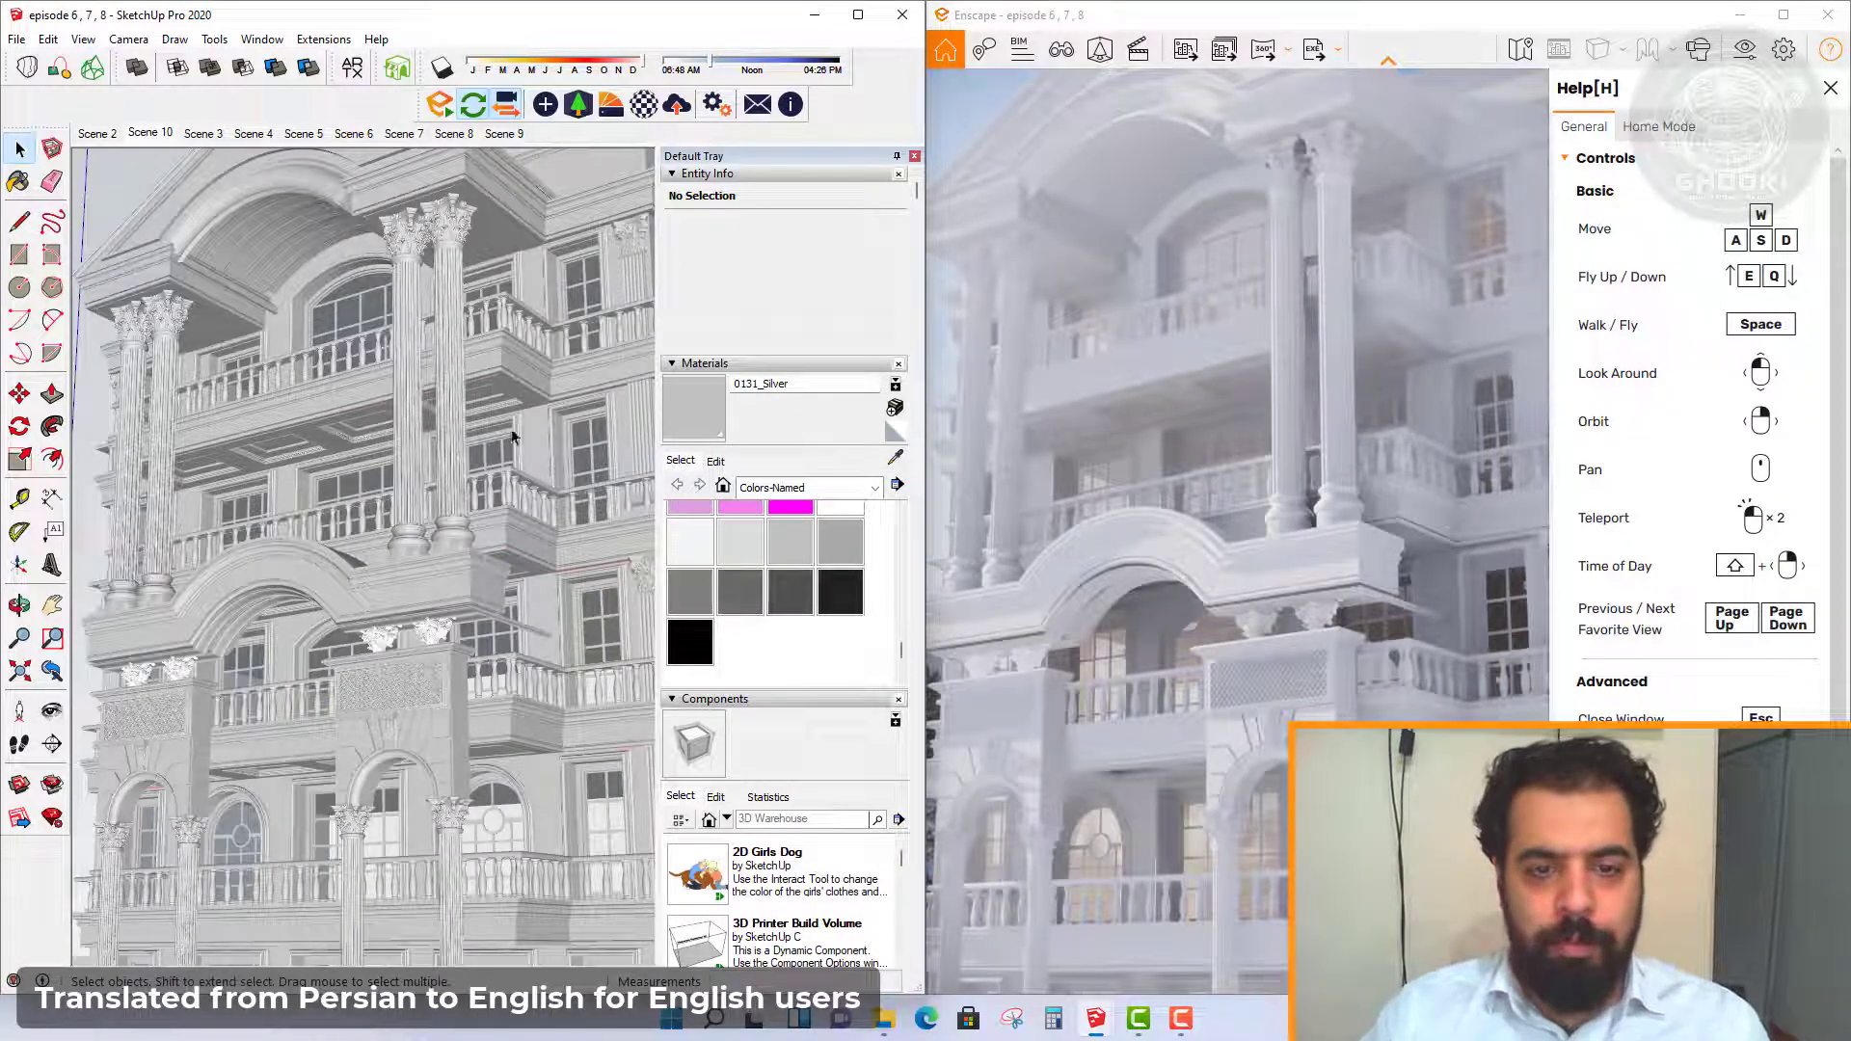
left_click(149, 141)
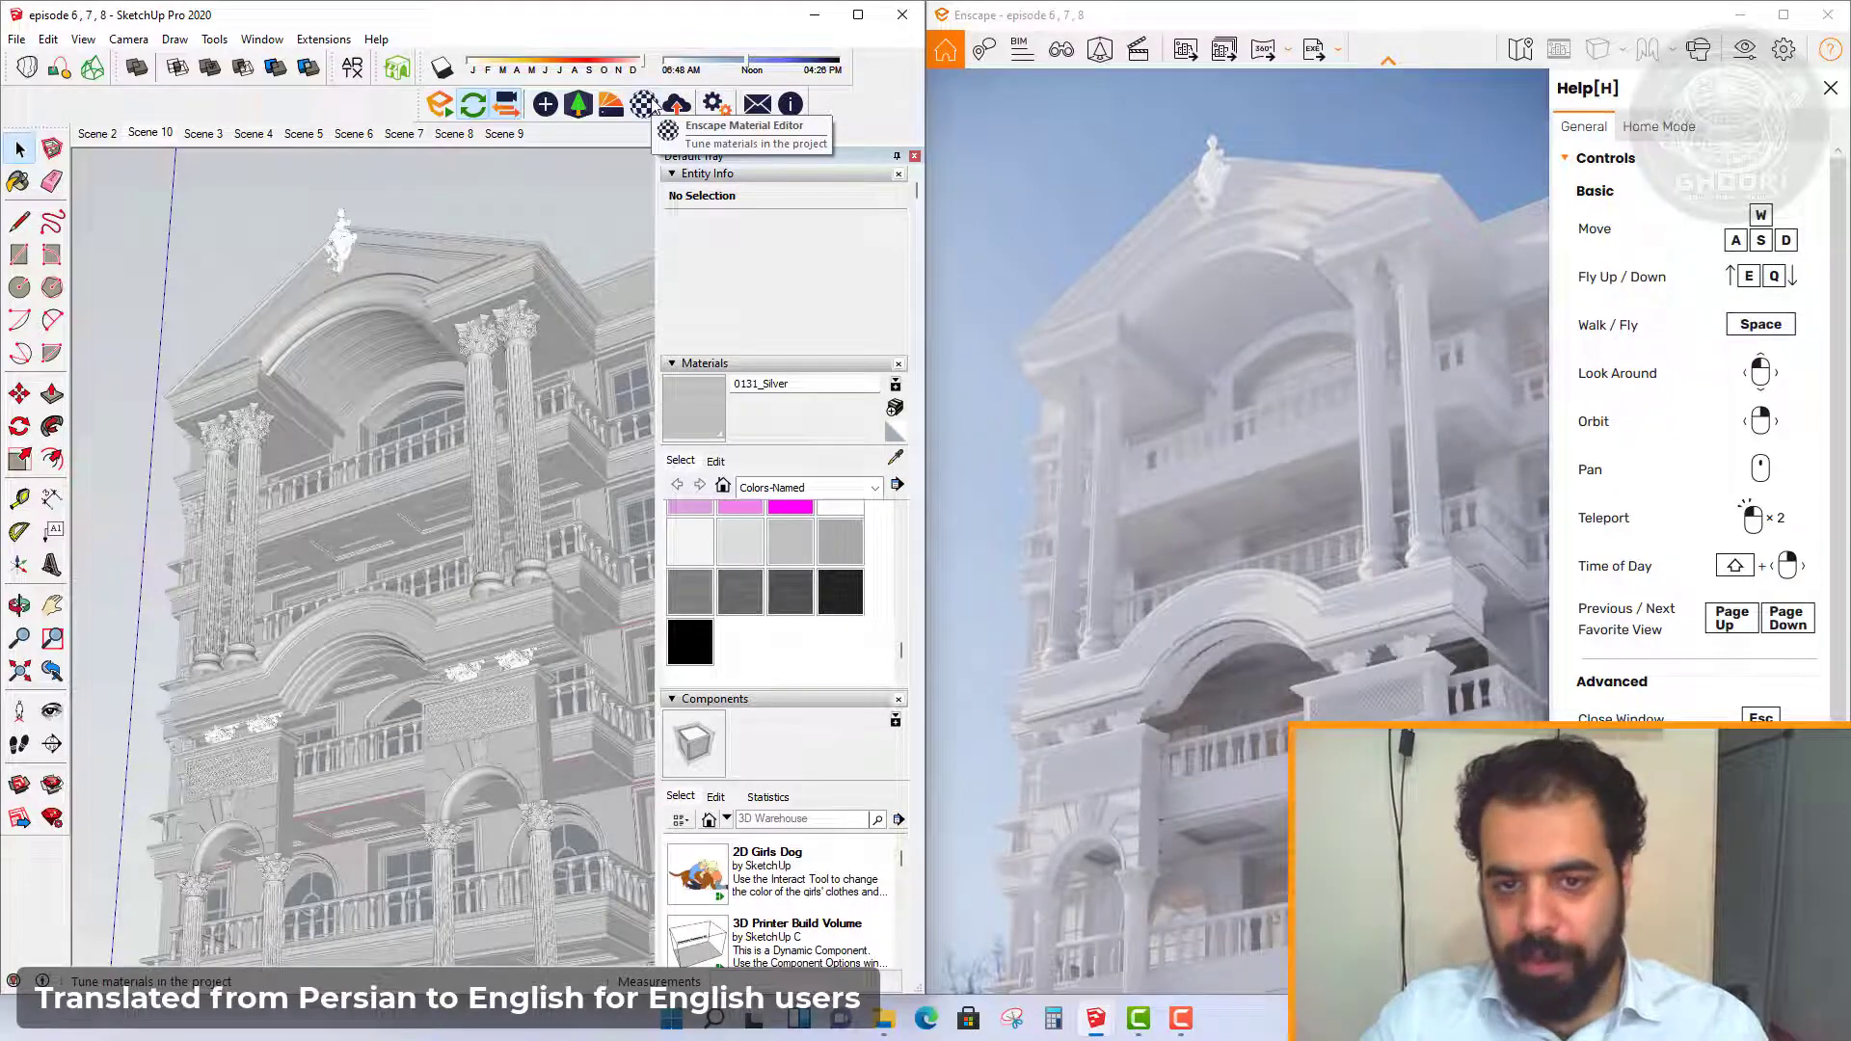
Open the Enscape Material Editor on 0131_Silver with the Paint Bucket active
left_click(644, 105)
mouse_move(454, 242)
left_mouse_down()
mouse_move(390, 210)
mouse_move(163, 490)
left_mouse_up()
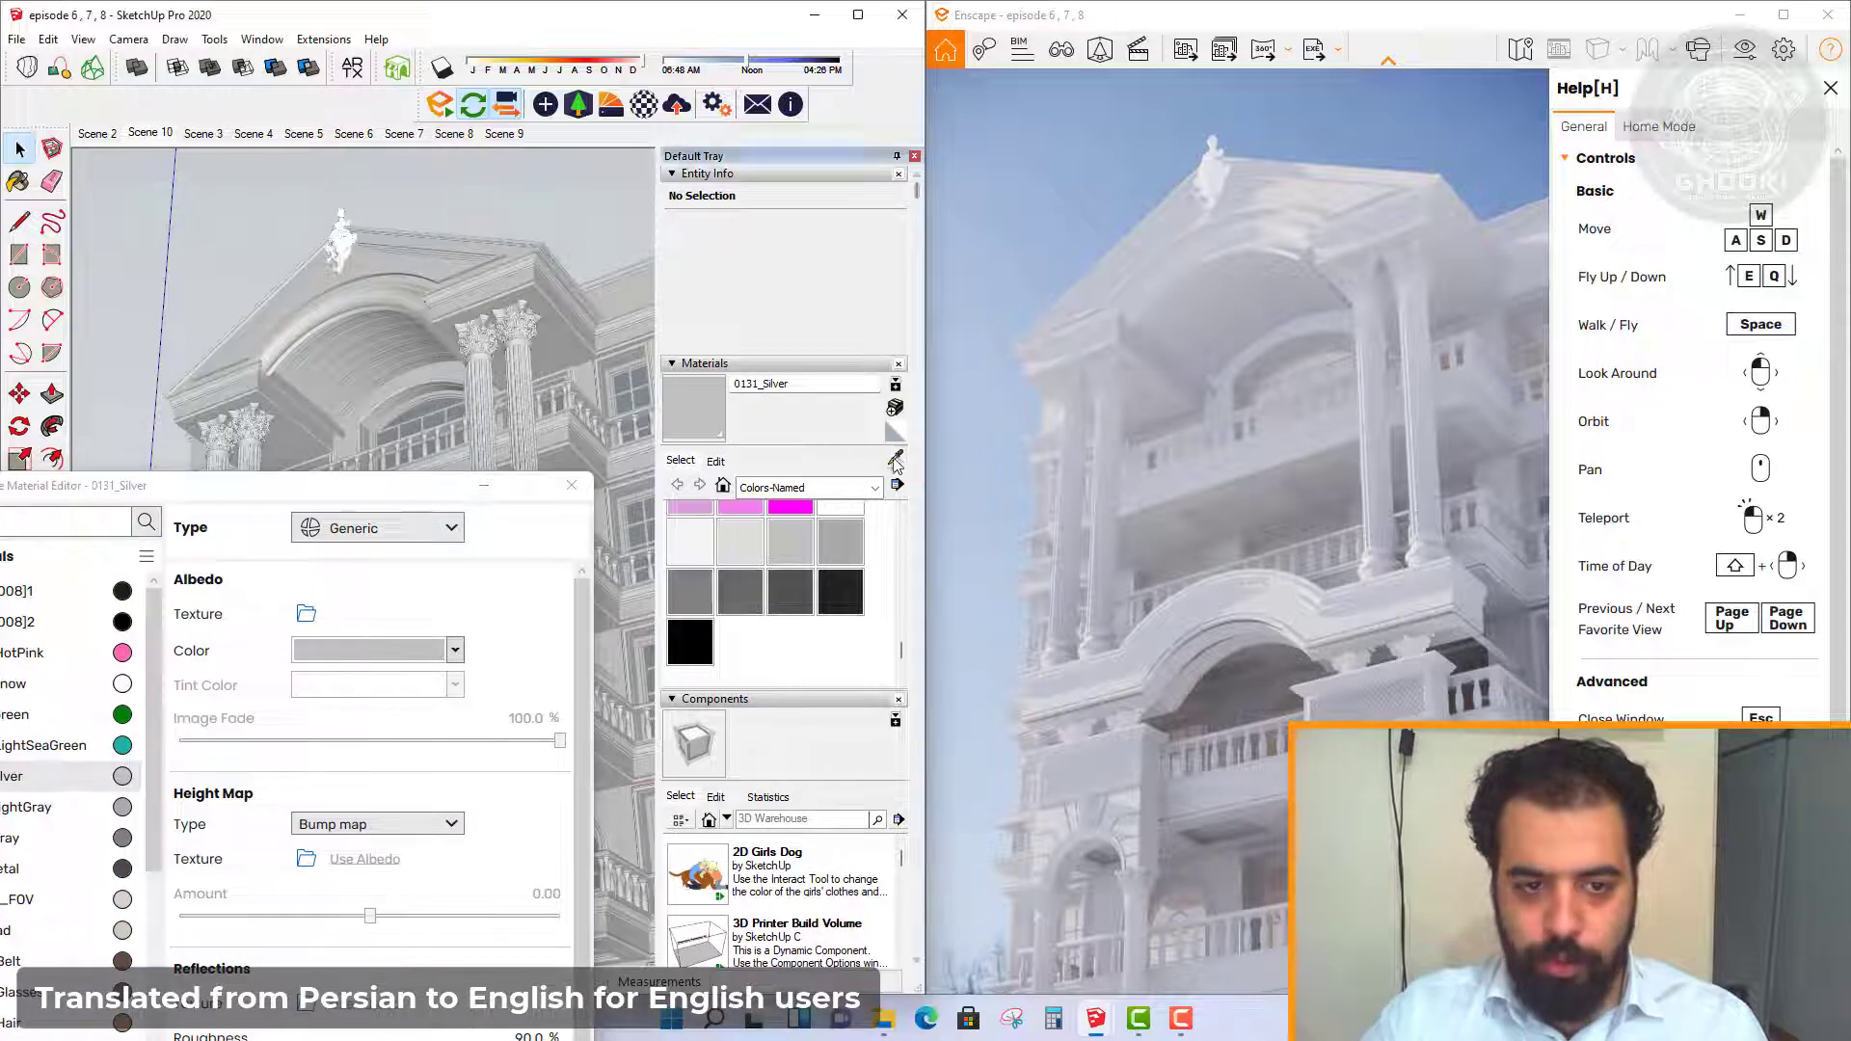
key("b")
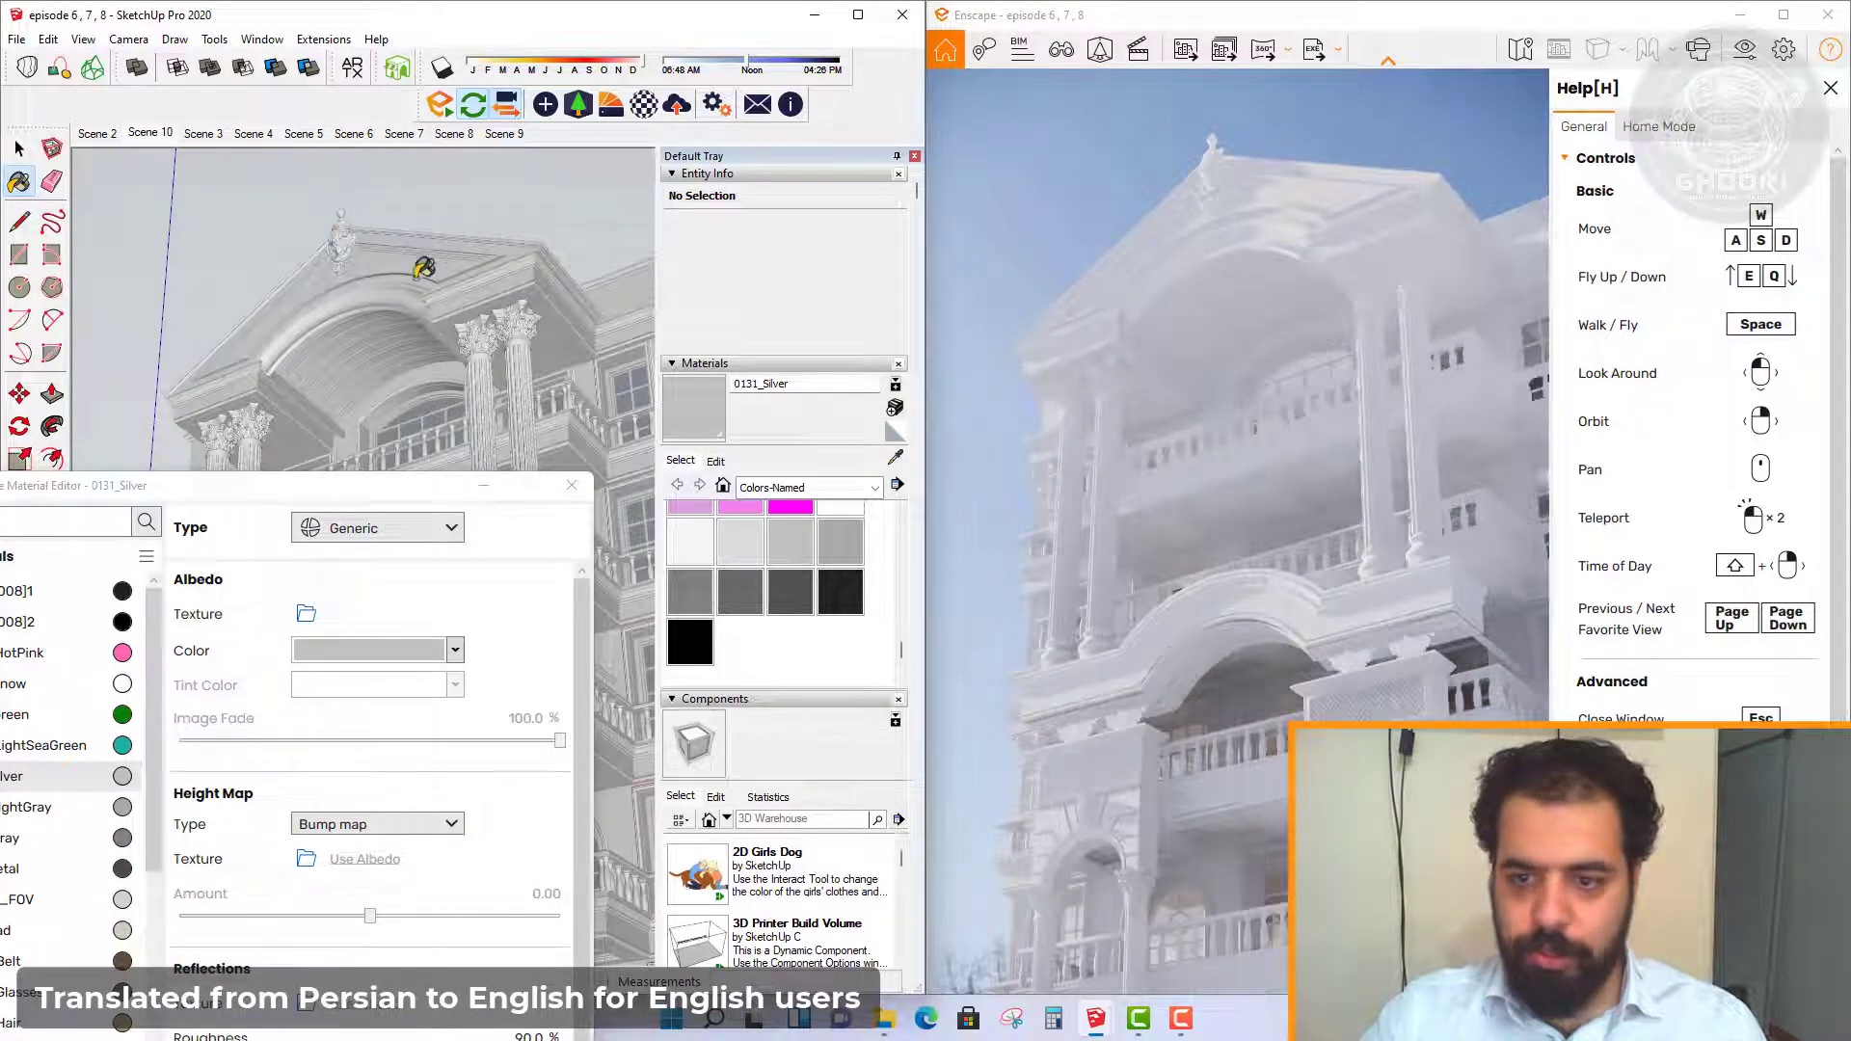
left_click_drag(366, 512, 526, 163)
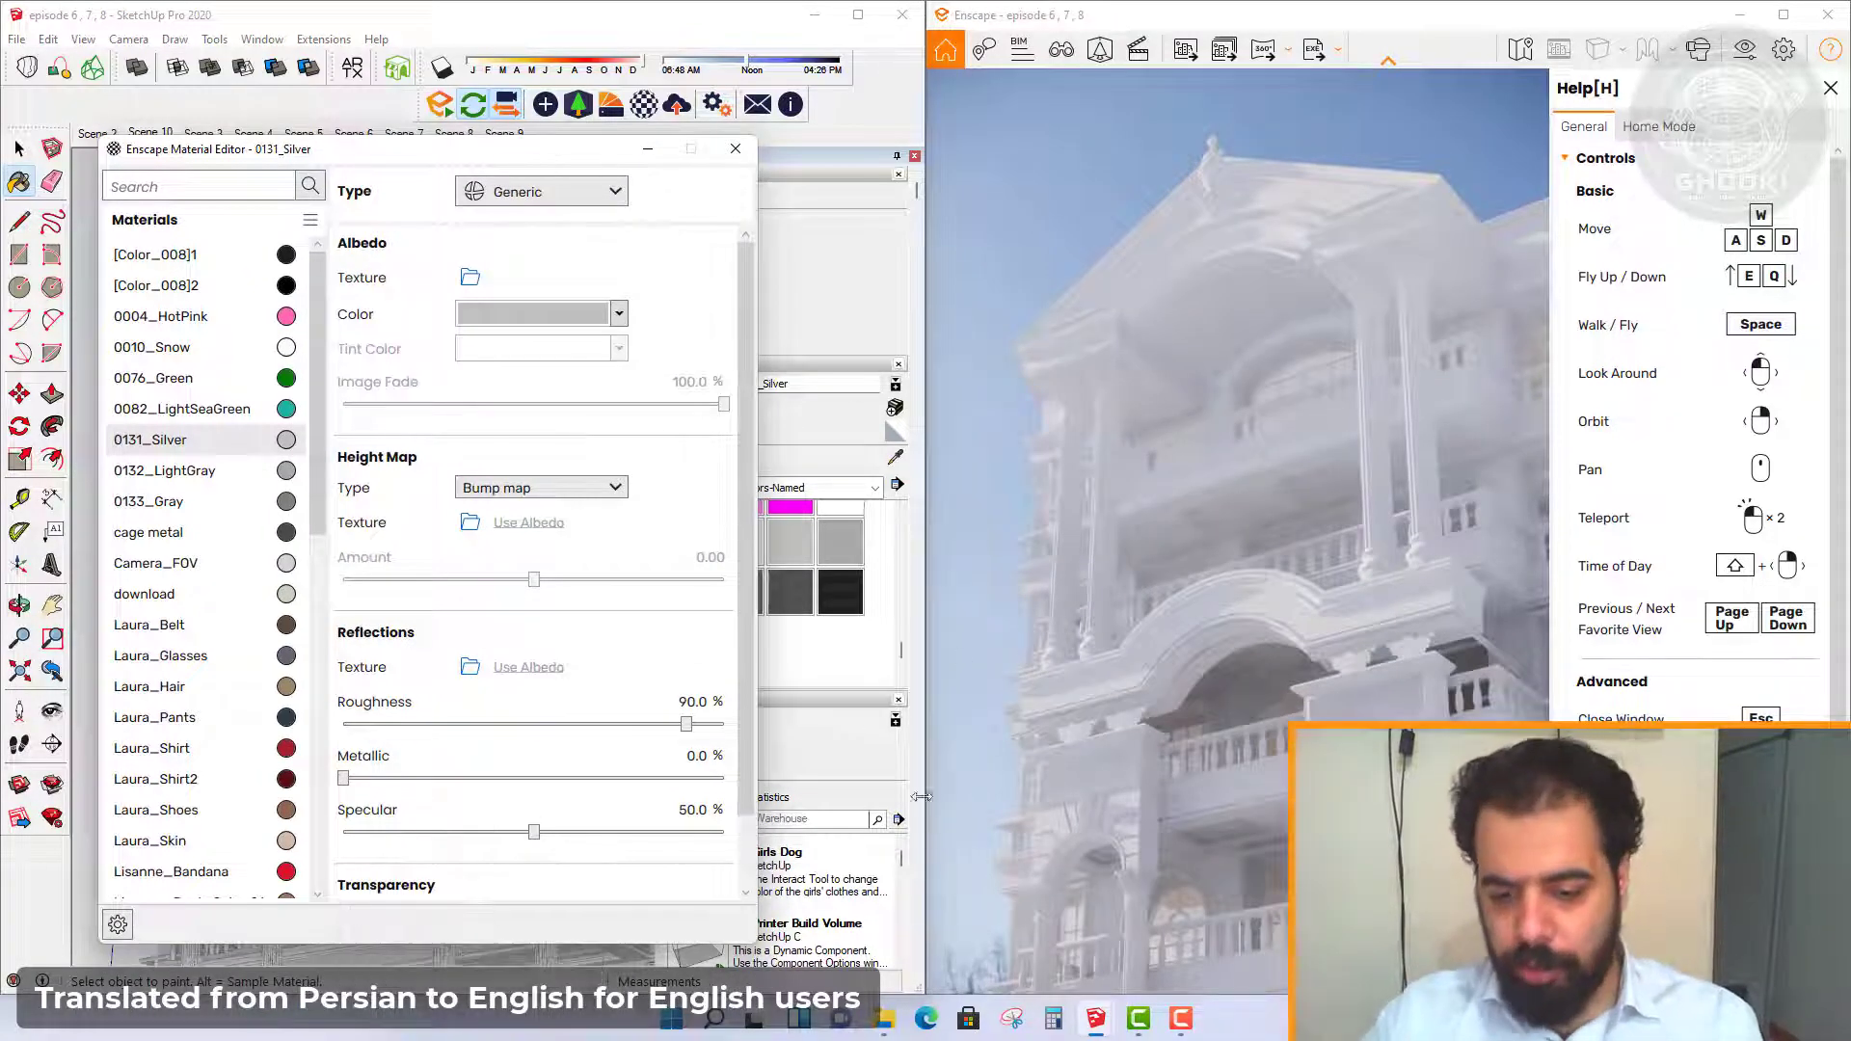
mouse_move(1138, 1019)
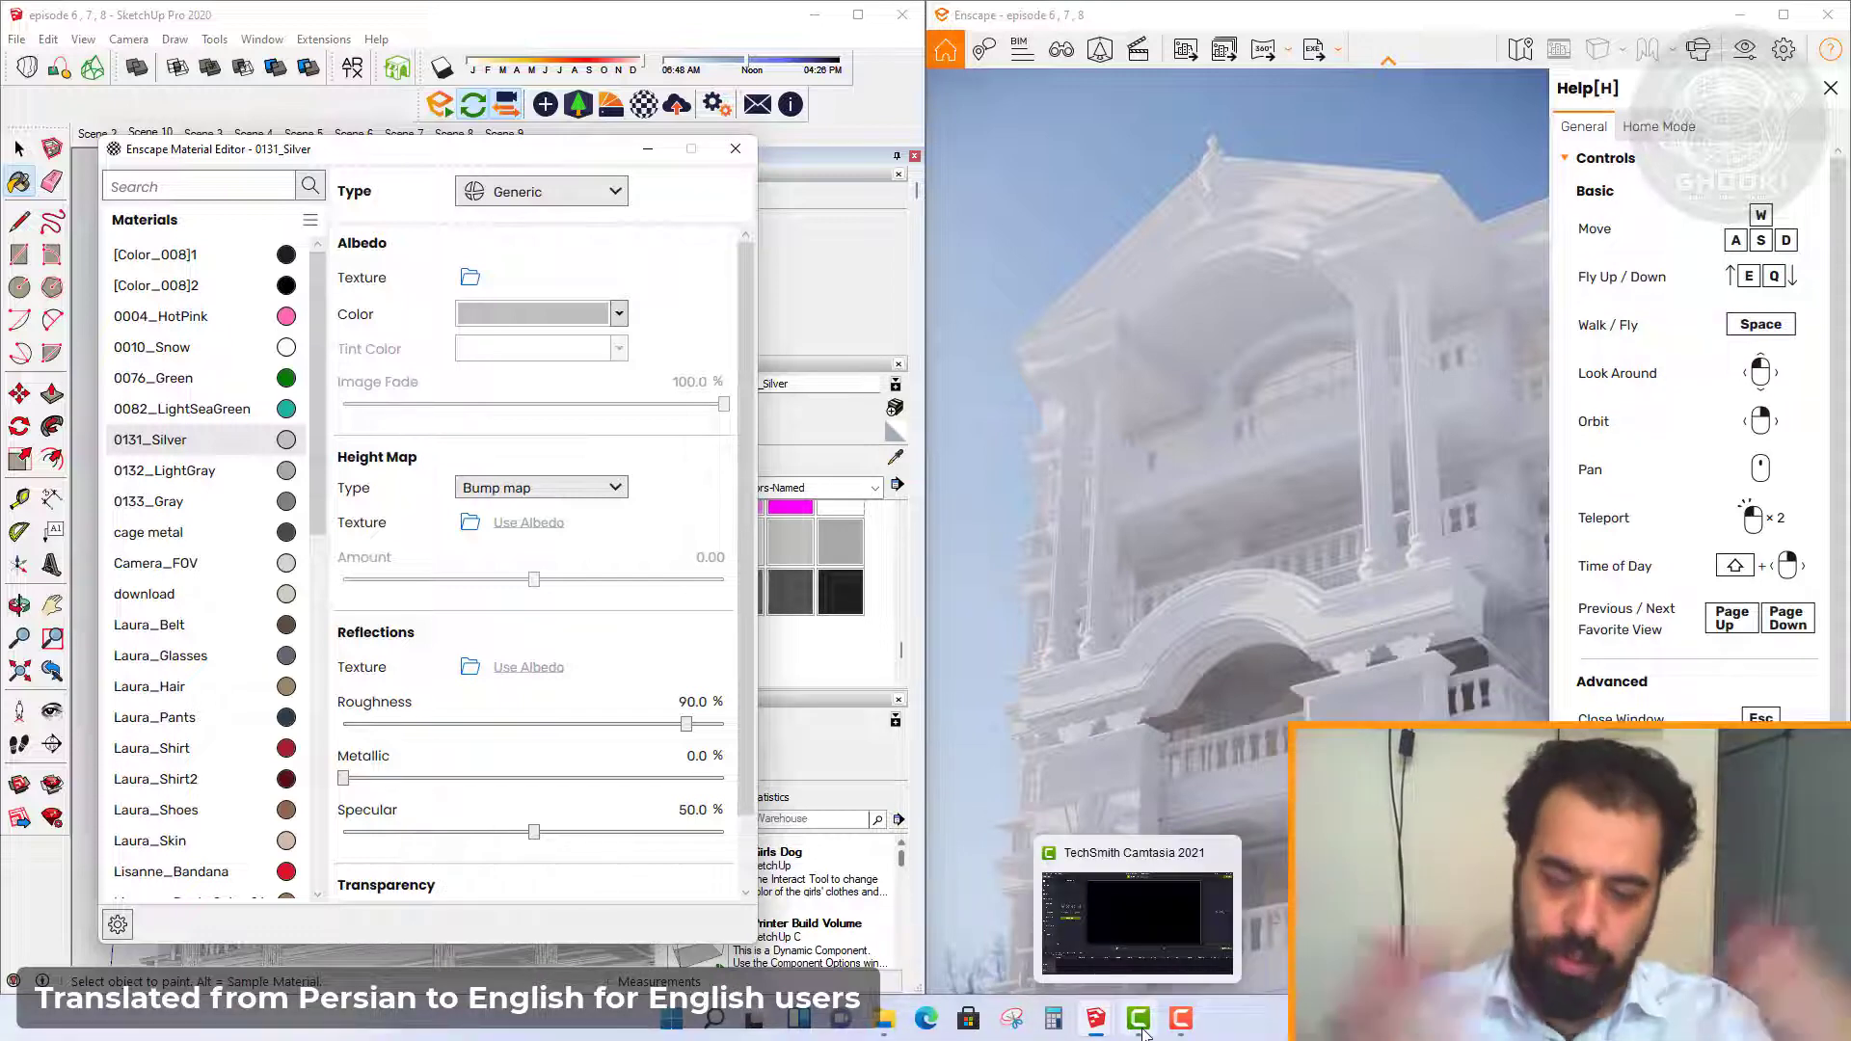
Preview the Stone_Limestone Albedo JPG in Photos, then move the folder window aside
left_click(883, 1018)
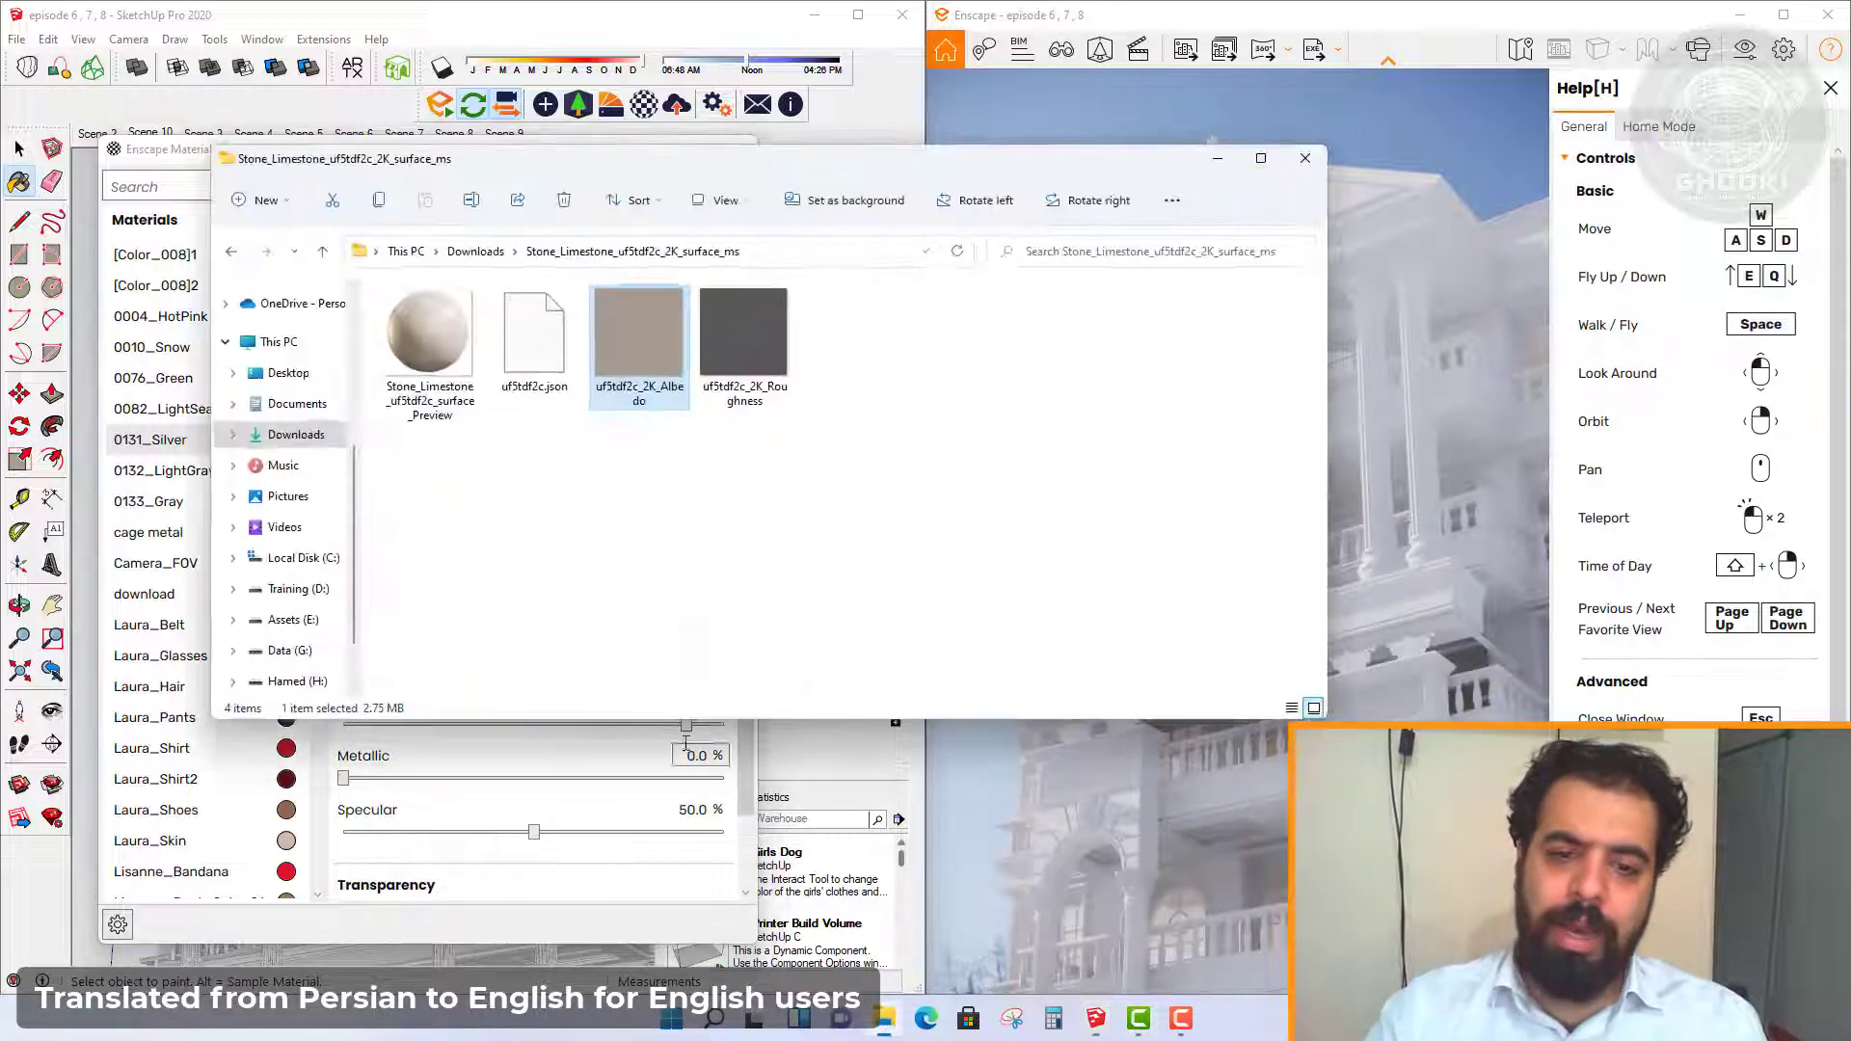
double_click(624, 335)
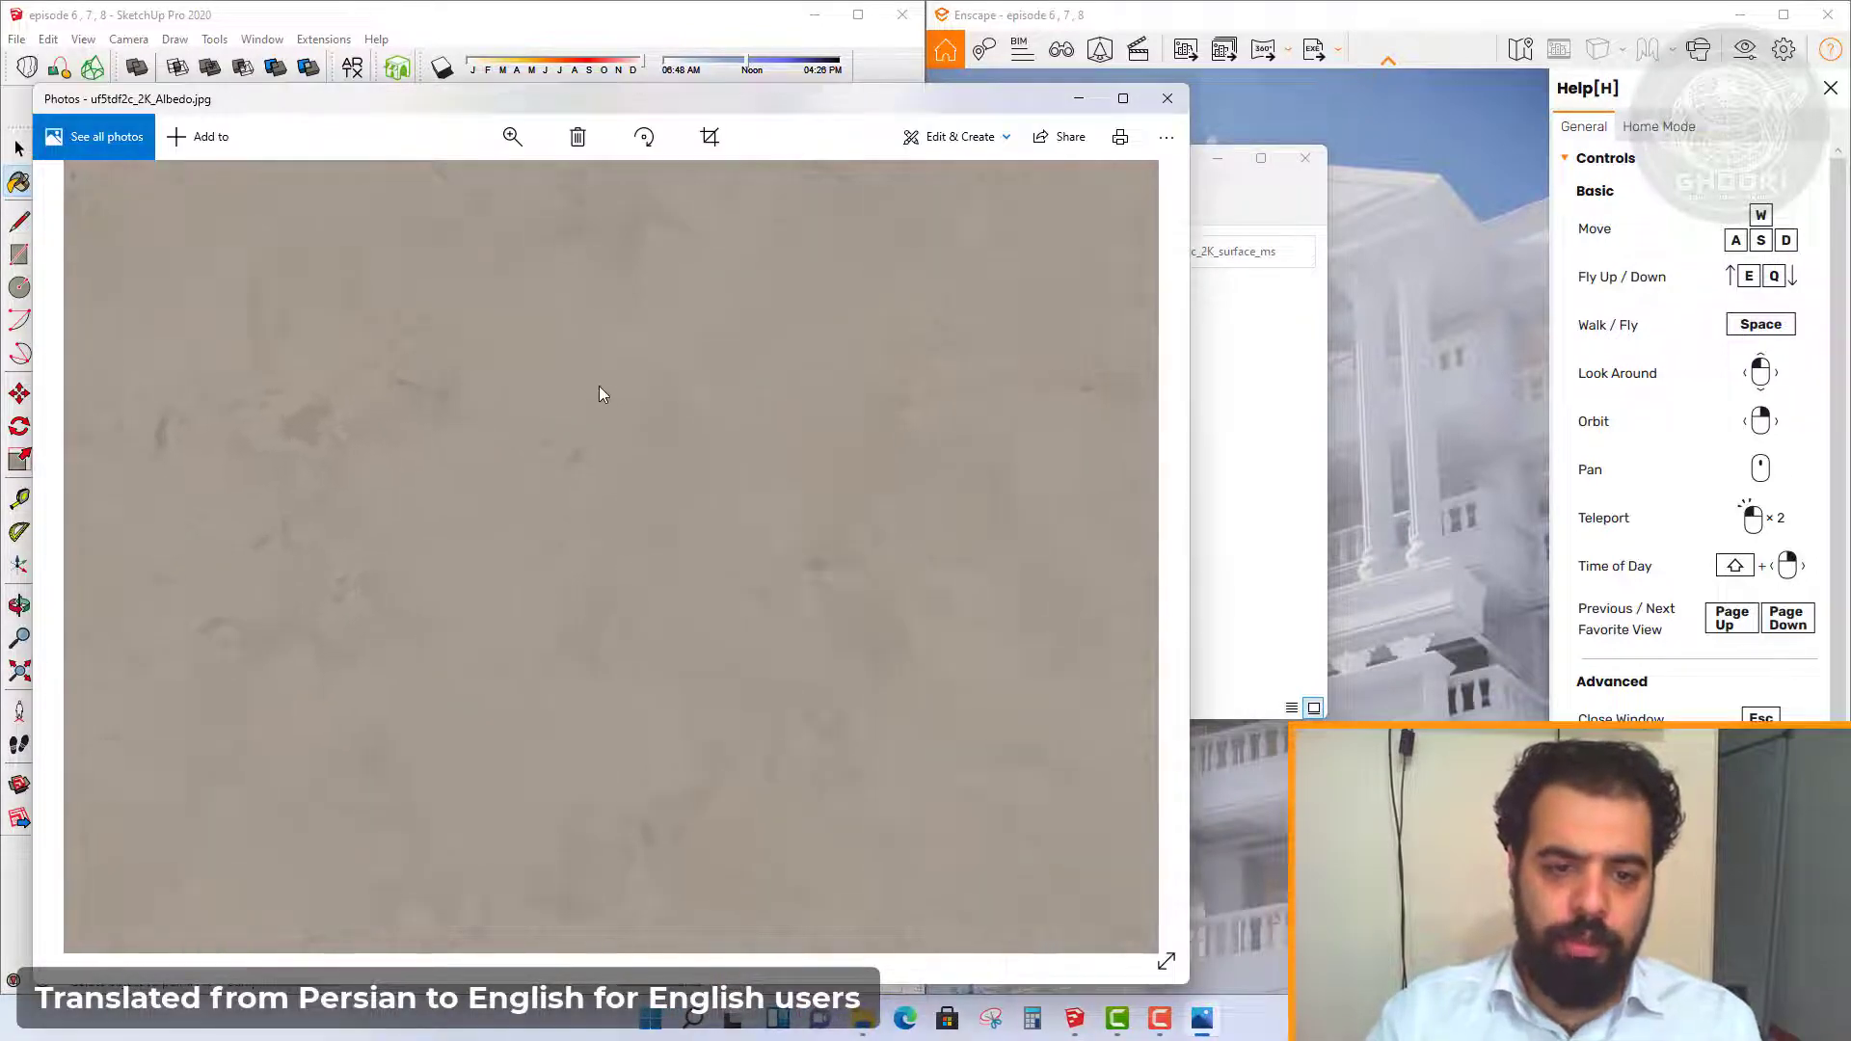
left_click_drag(609, 441, 705, 701)
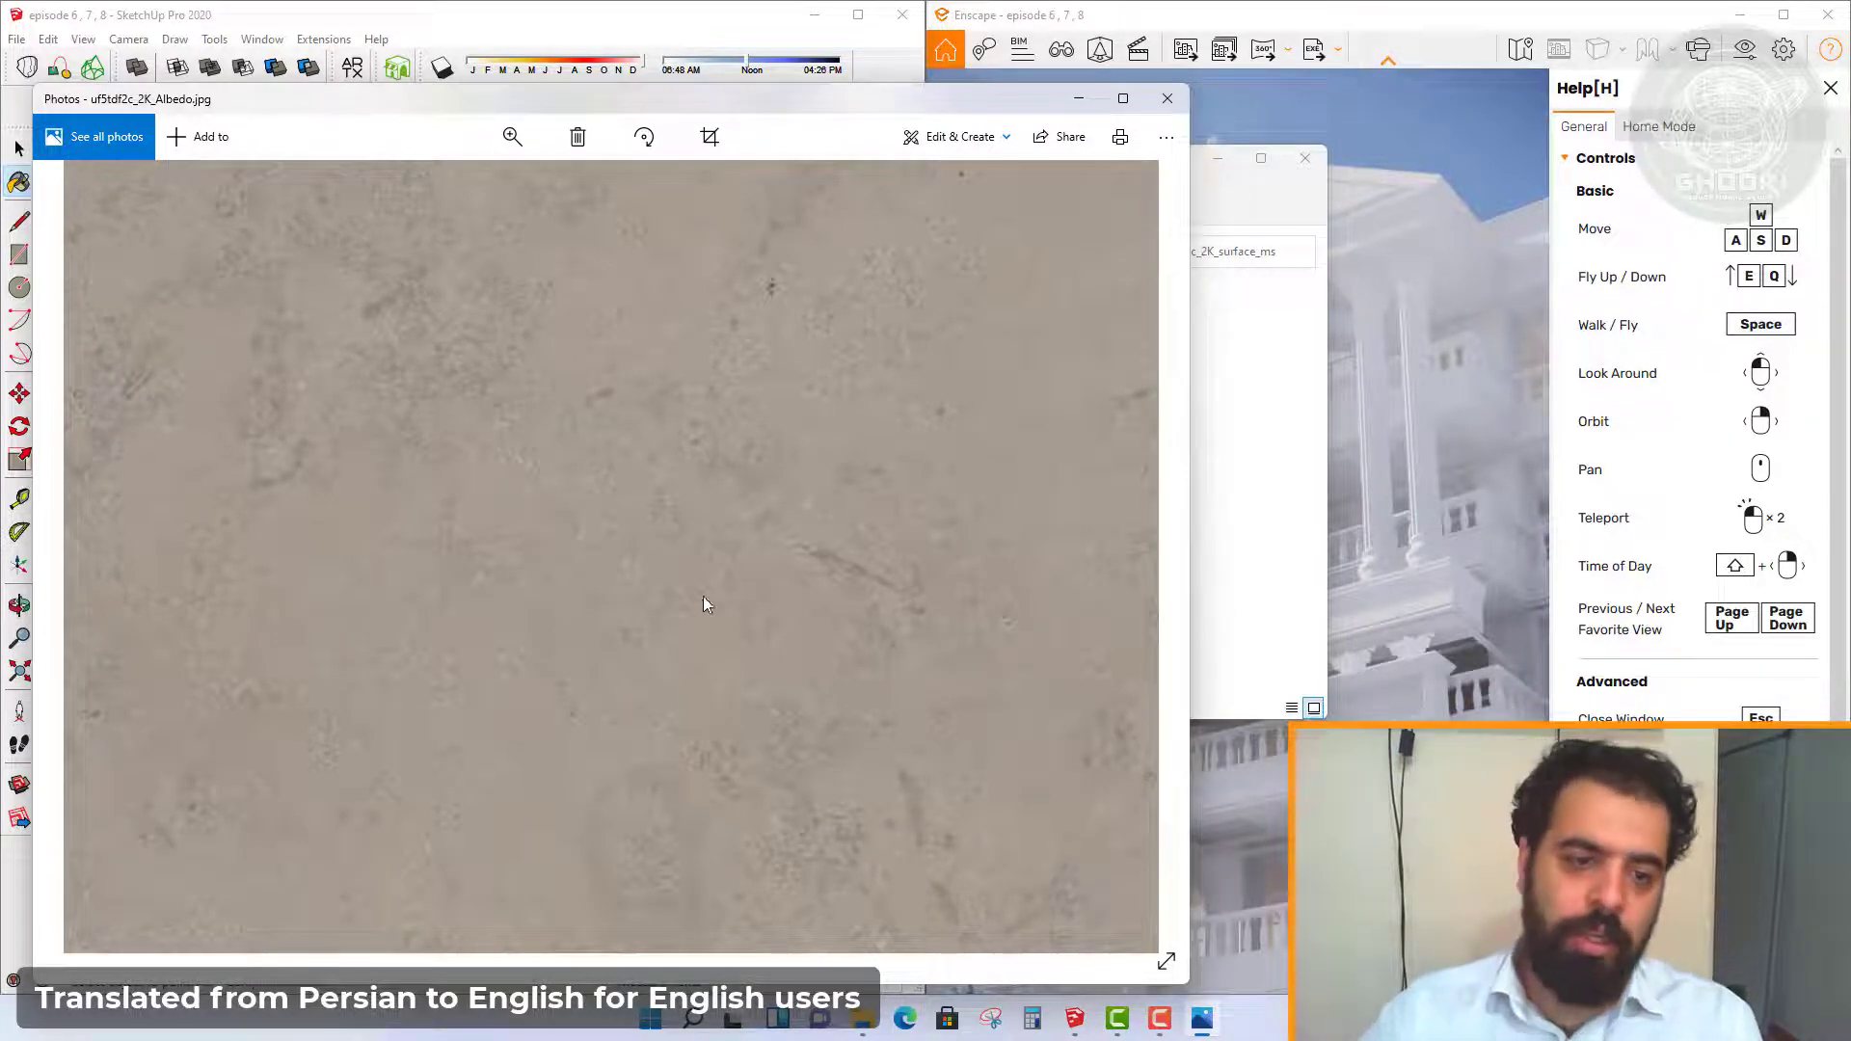
scroll(665, 519, "down", 3)
scroll(669, 434, "down", 3)
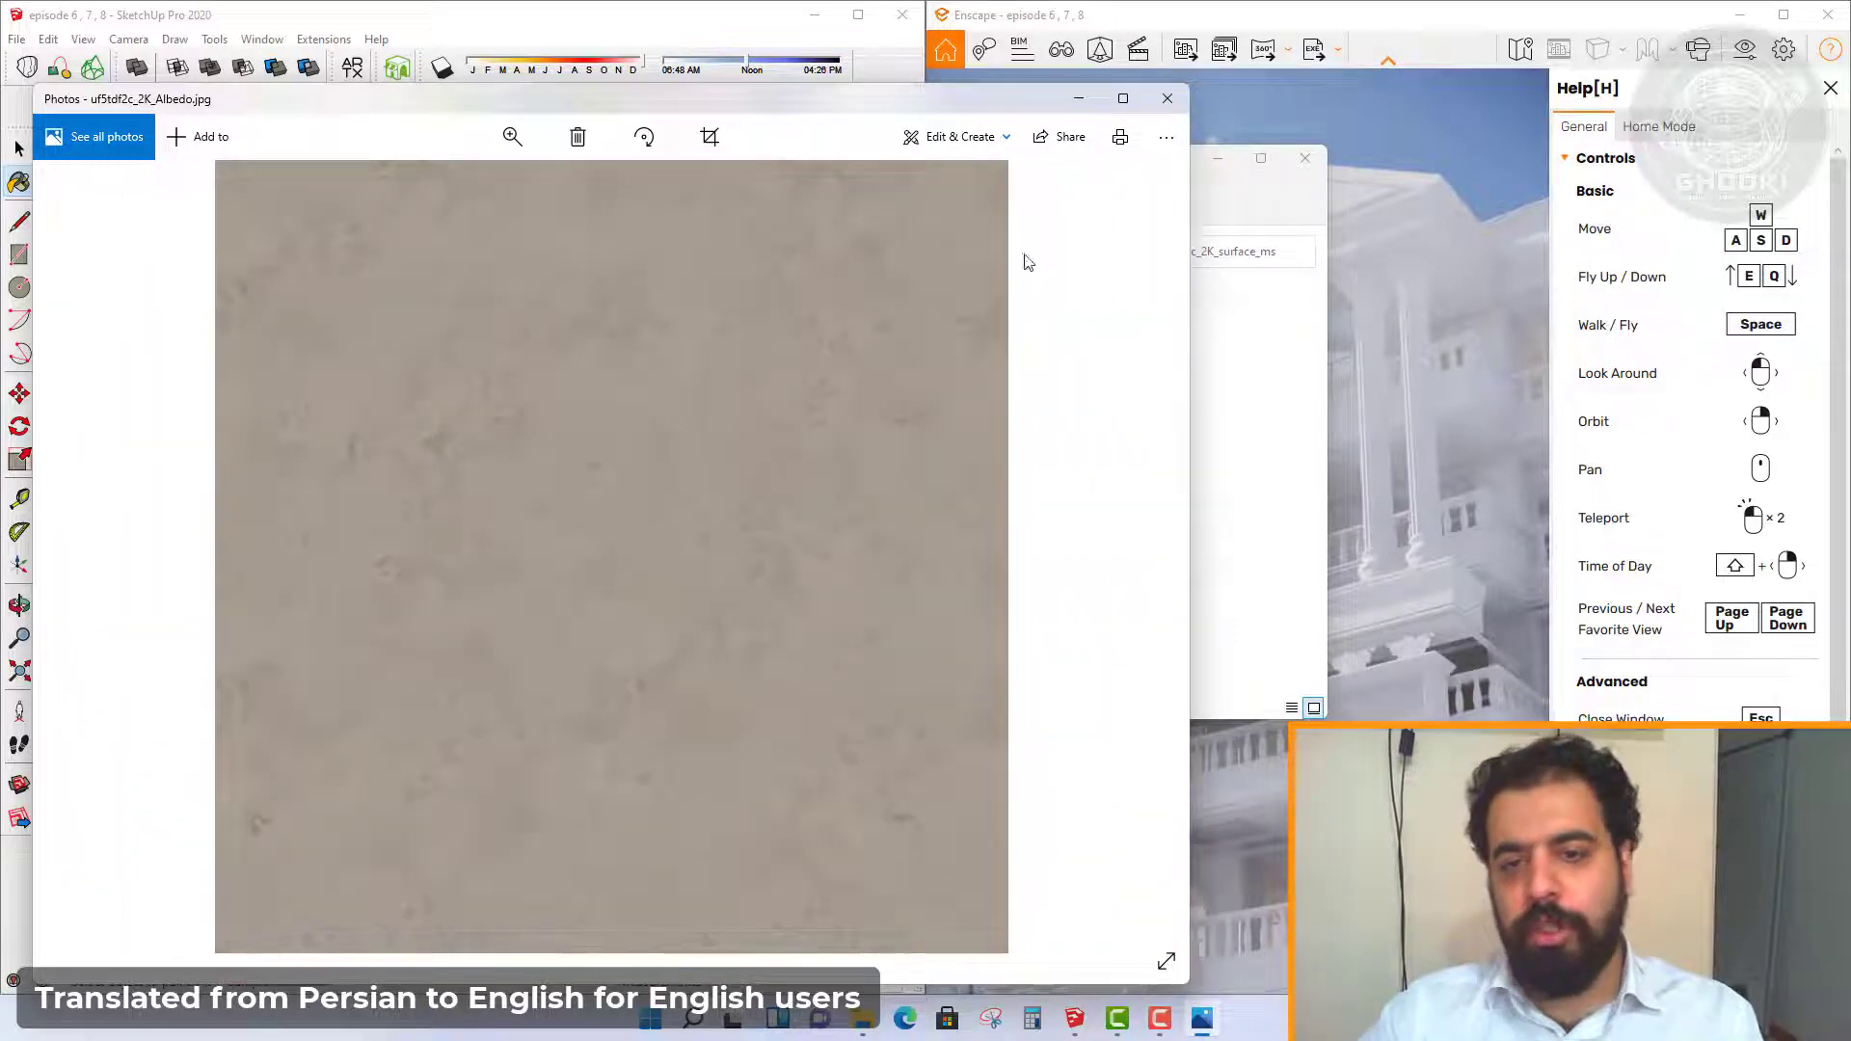
left_click(1167, 98)
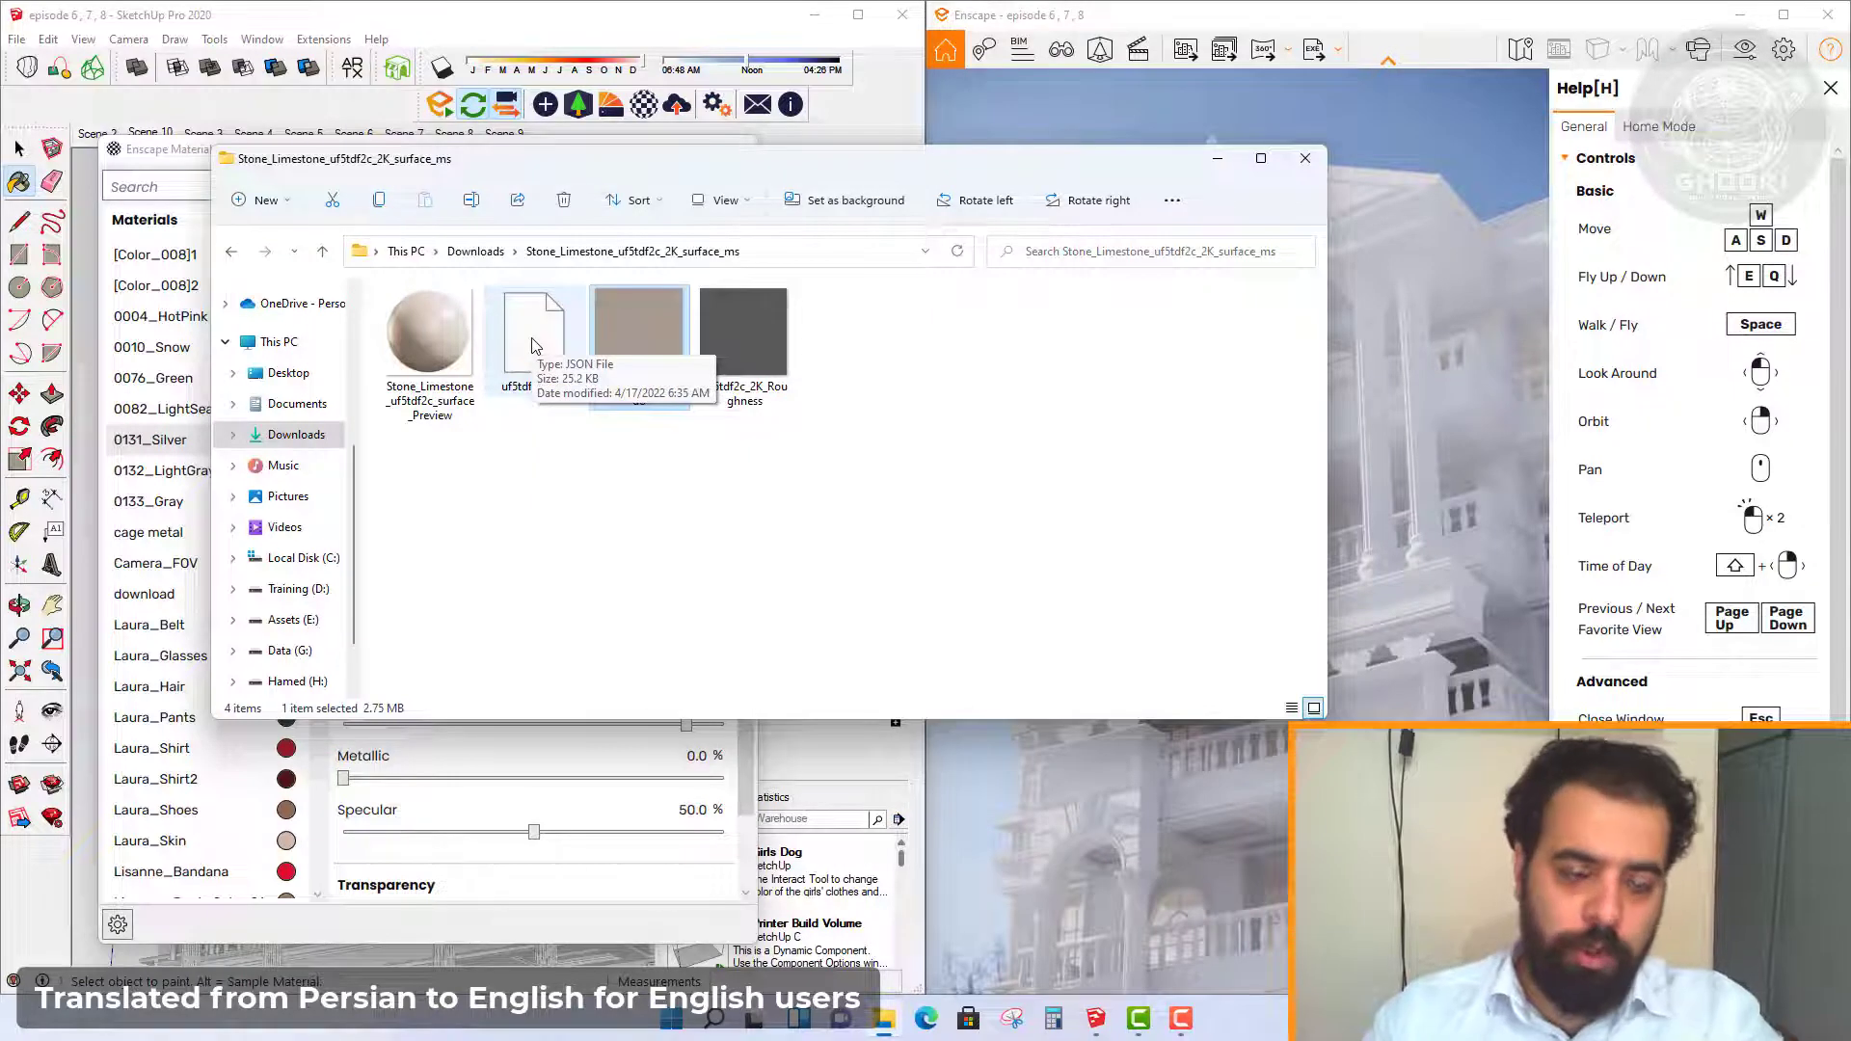
mouse_move(685, 171)
left_mouse_down()
mouse_move(453, 466)
mouse_move(463, 514)
left_mouse_up()
Browse to Textures > PBR > Architecture Textures and select Travertine-Beige-600x600
left_click(468, 276)
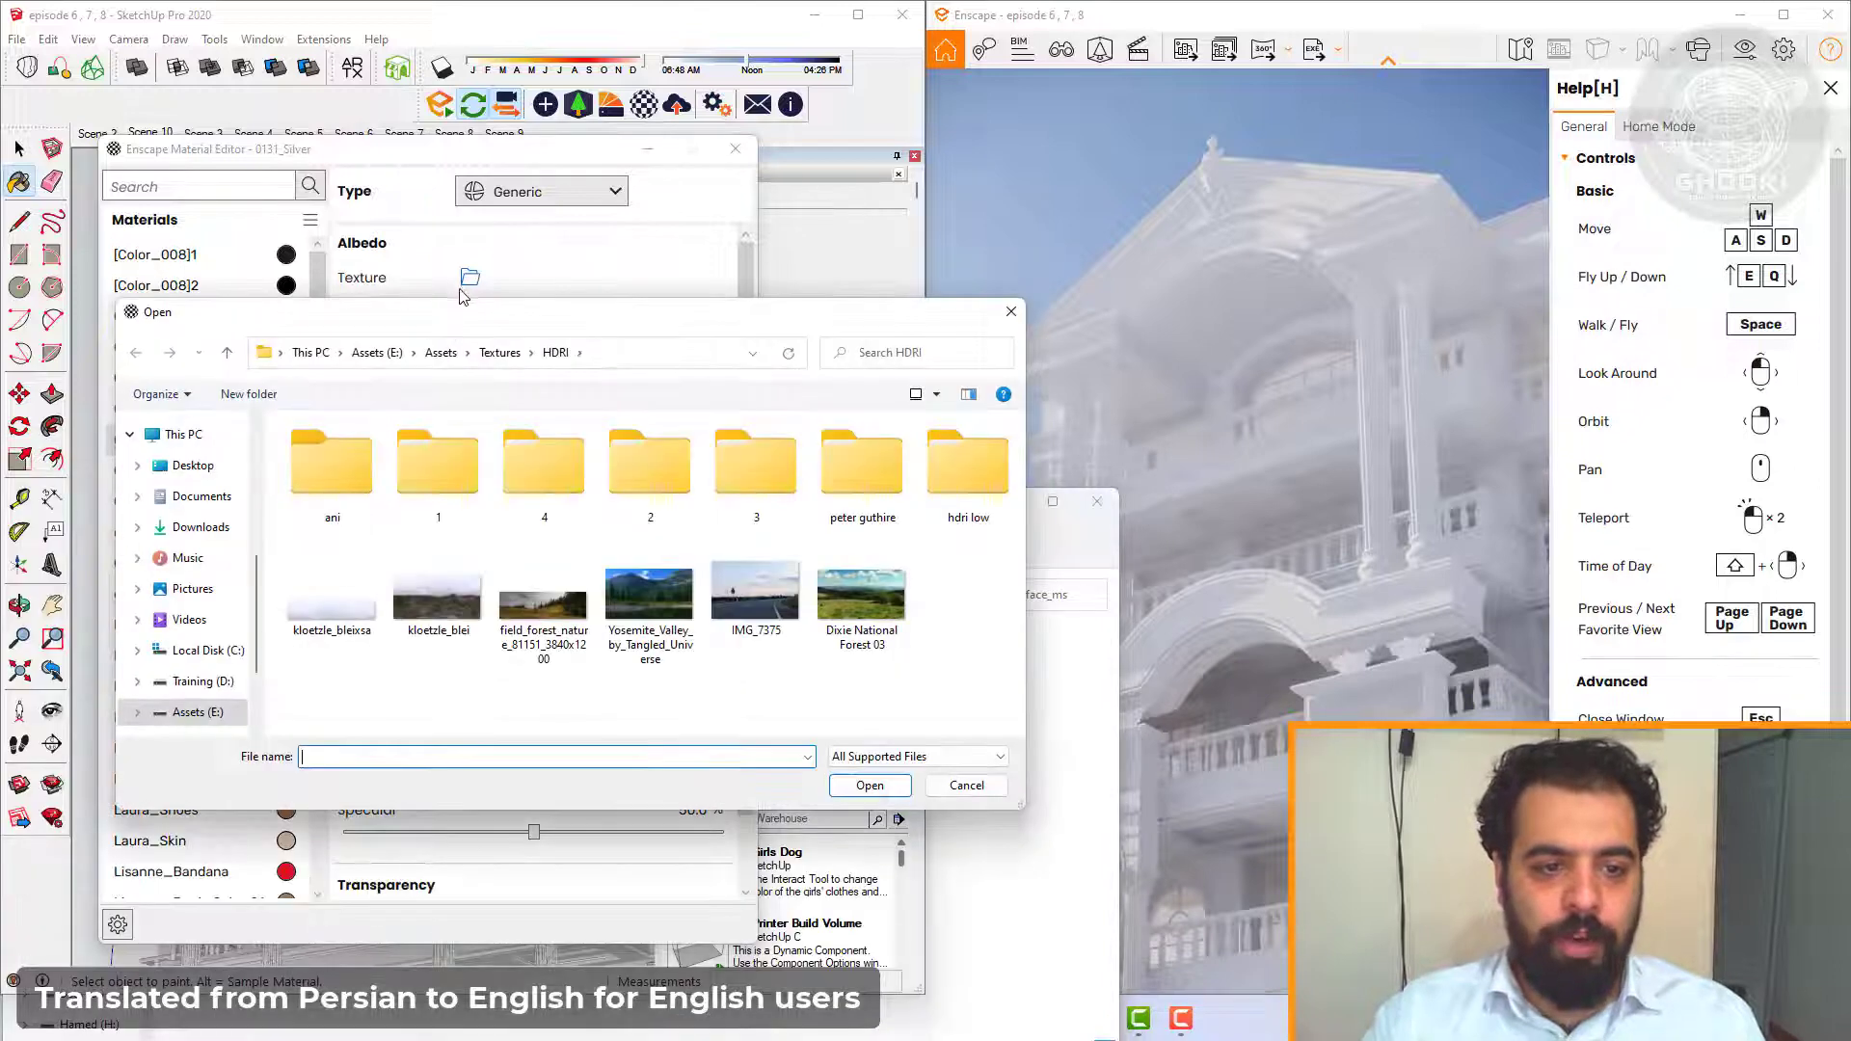
left_click(940, 785)
left_click_drag(605, 164, 506, 527)
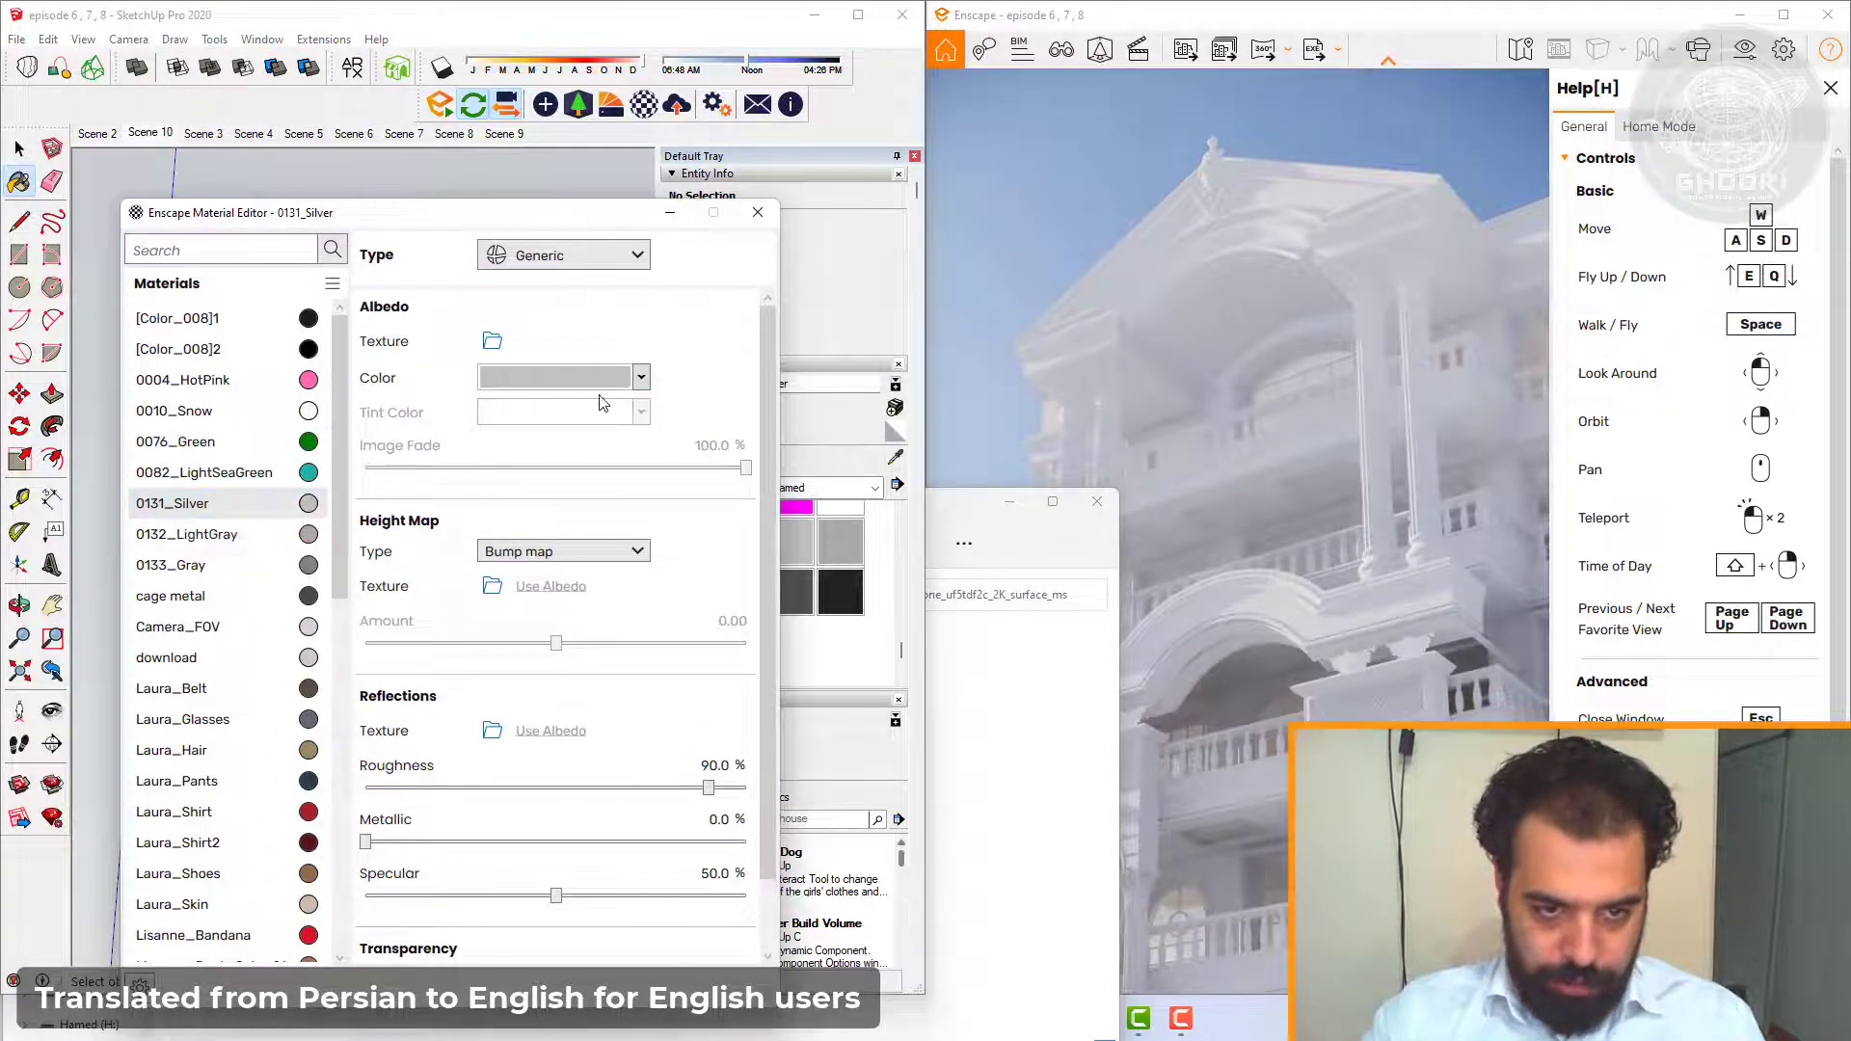
left_click(491, 343)
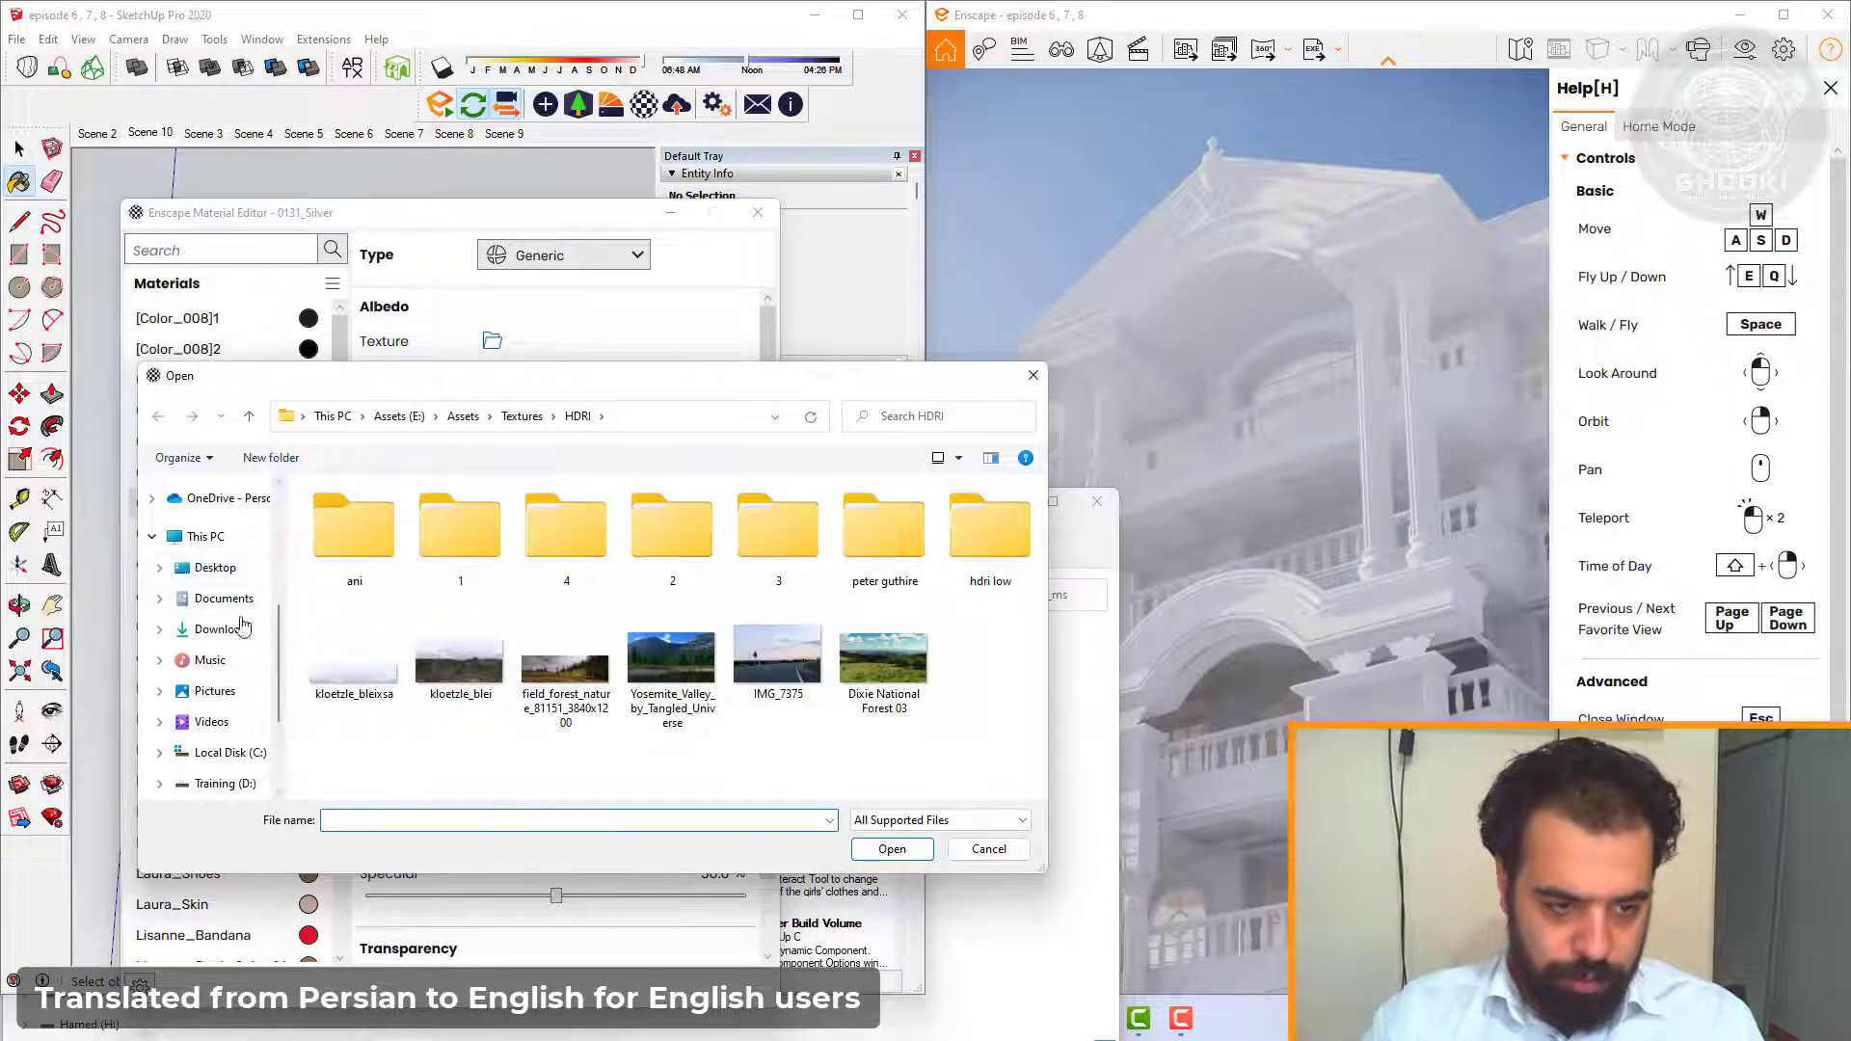
left_click(249, 415)
double_click(369, 546)
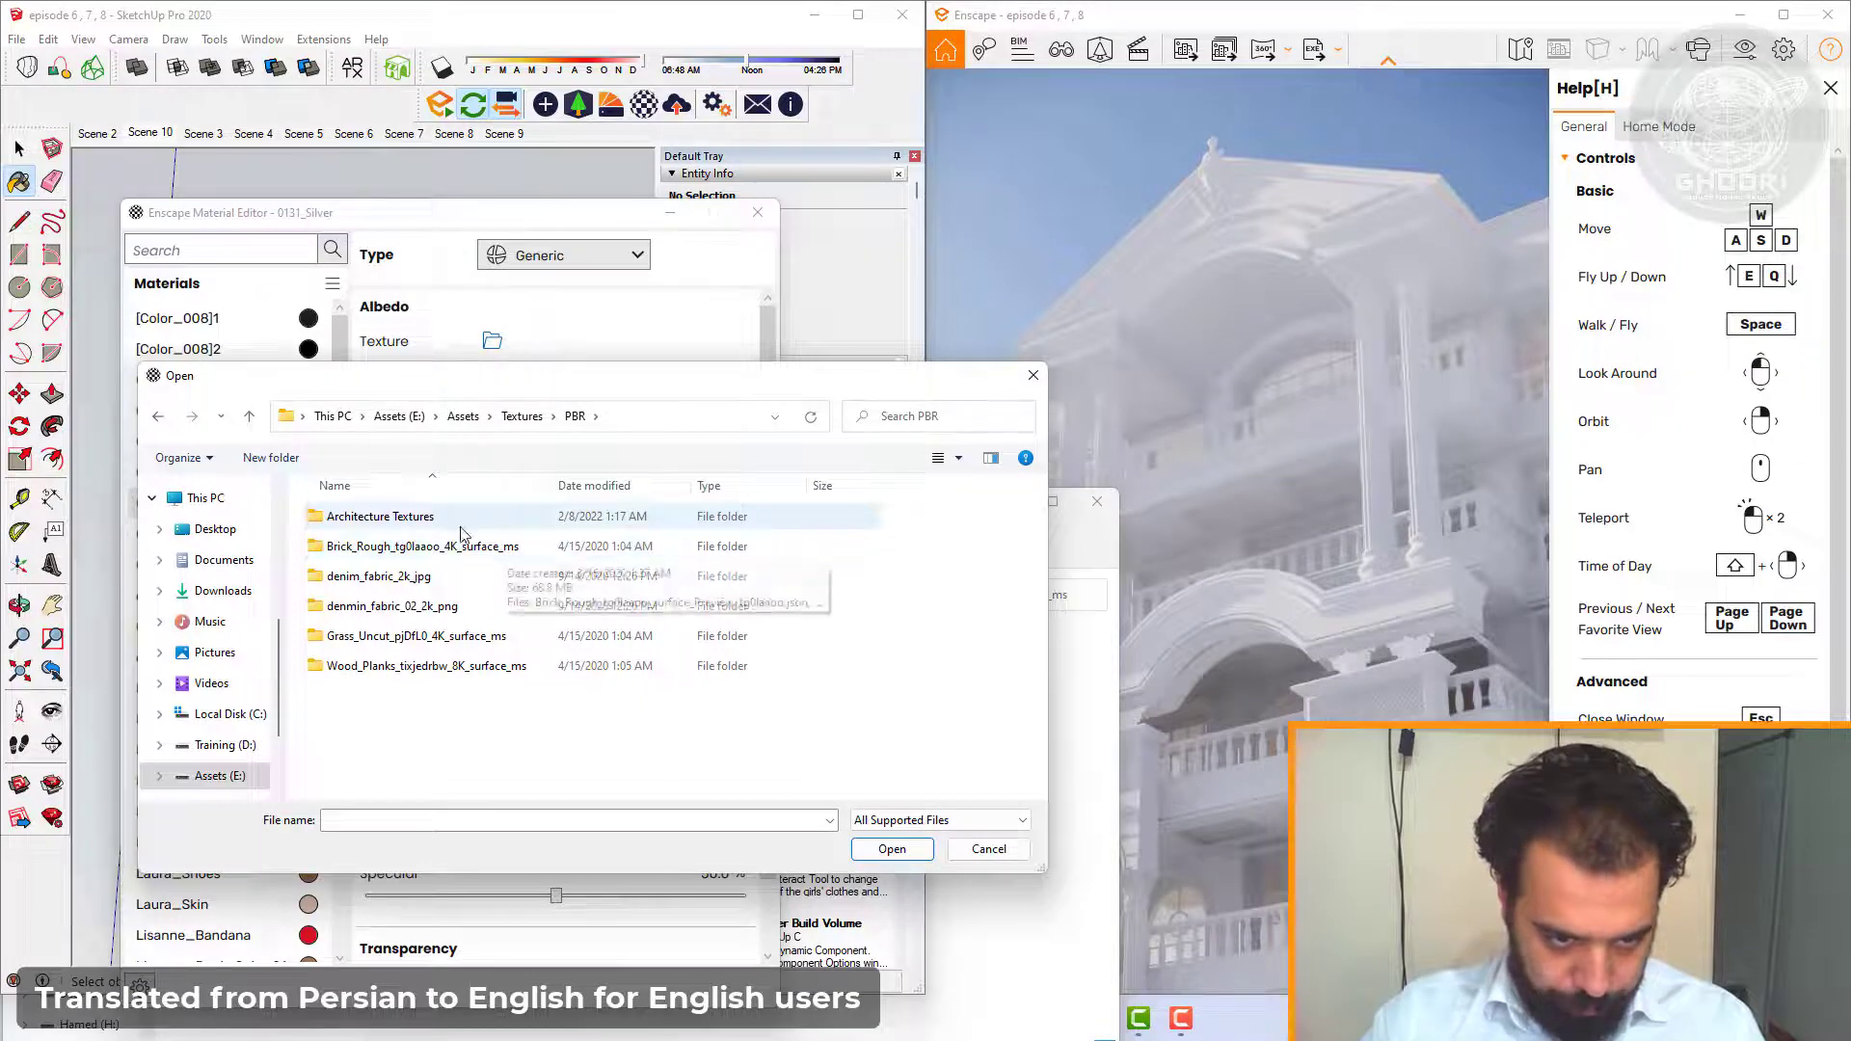
double_click(434, 516)
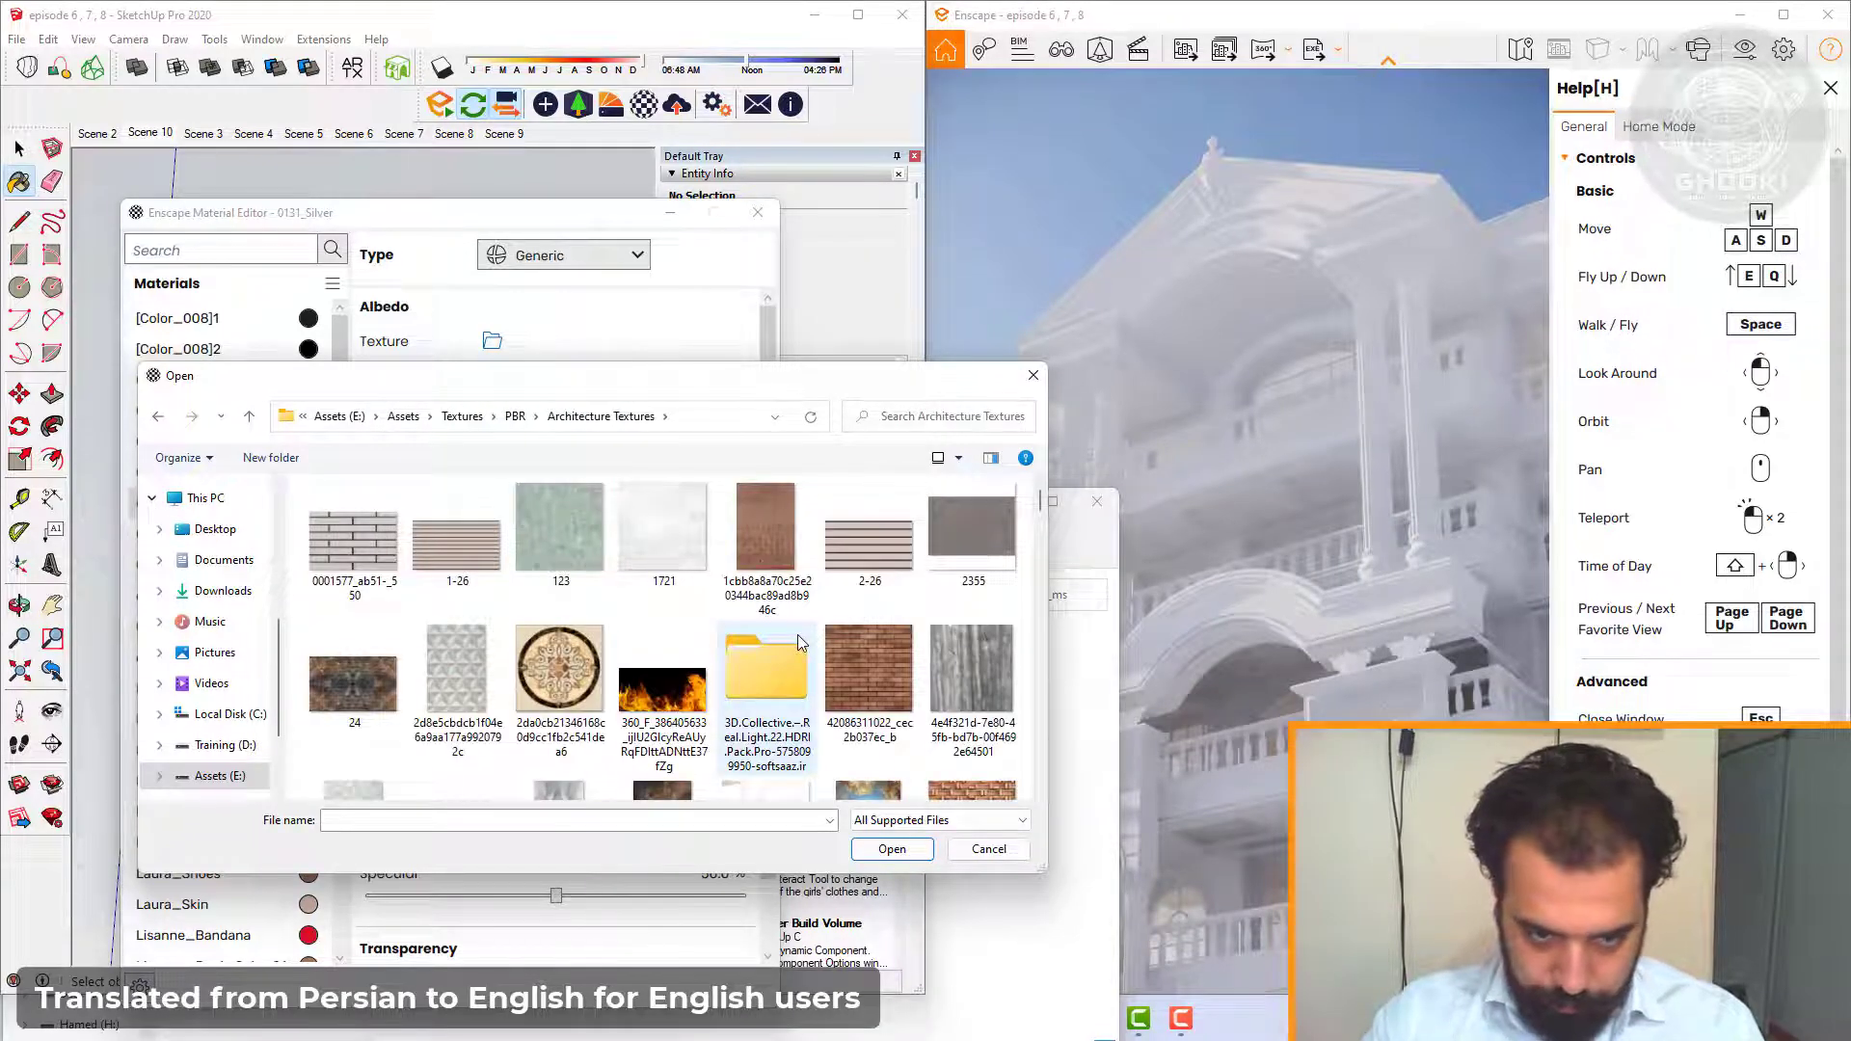
scroll(799, 643, "down", 2)
scroll(868, 655, "down", 2)
scroll(909, 665, "down", 3)
scroll(897, 659, "down", 2)
scroll(882, 650, "down", 2)
scroll(868, 636, "down", 2)
scroll(853, 626, "down", 1)
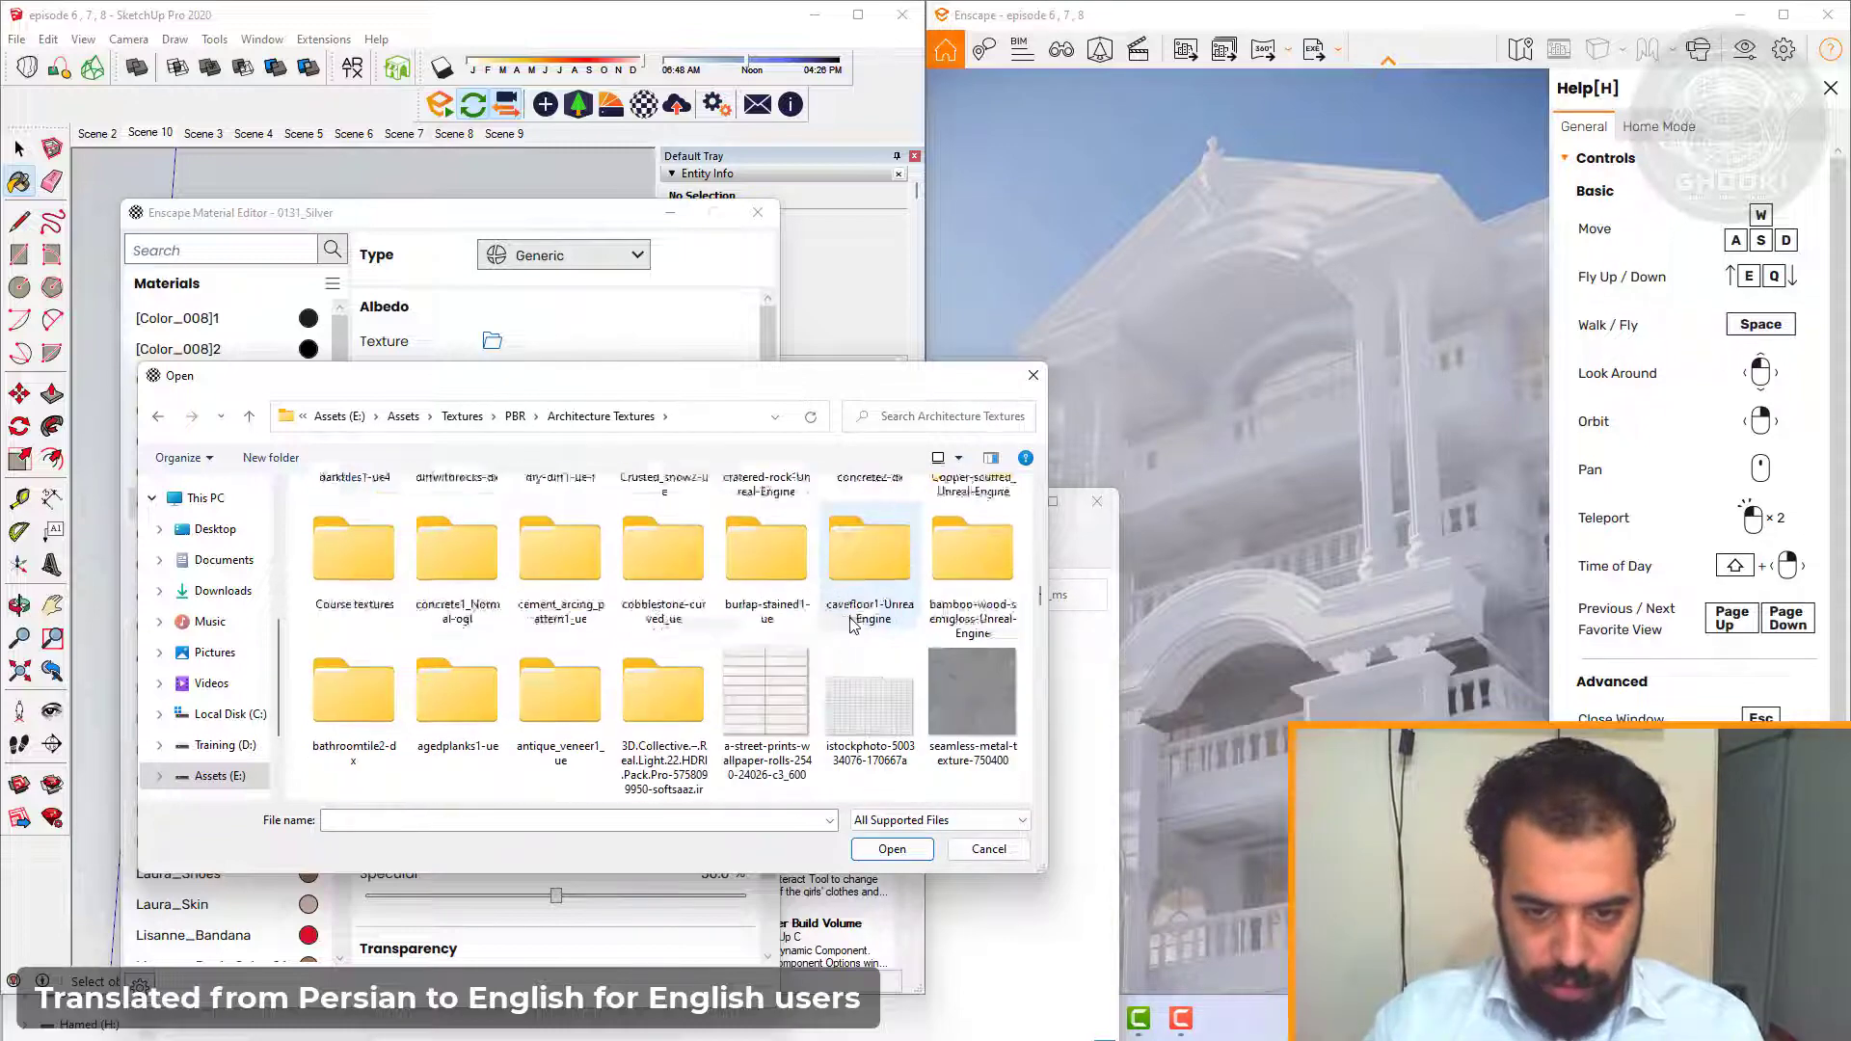
scroll(854, 624, "down", 2)
scroll(781, 619, "down", 2)
scroll(774, 616, "down", 1)
scroll(773, 616, "down", 1)
scroll(774, 615, "down", 1)
scroll(665, 637, "down", 3)
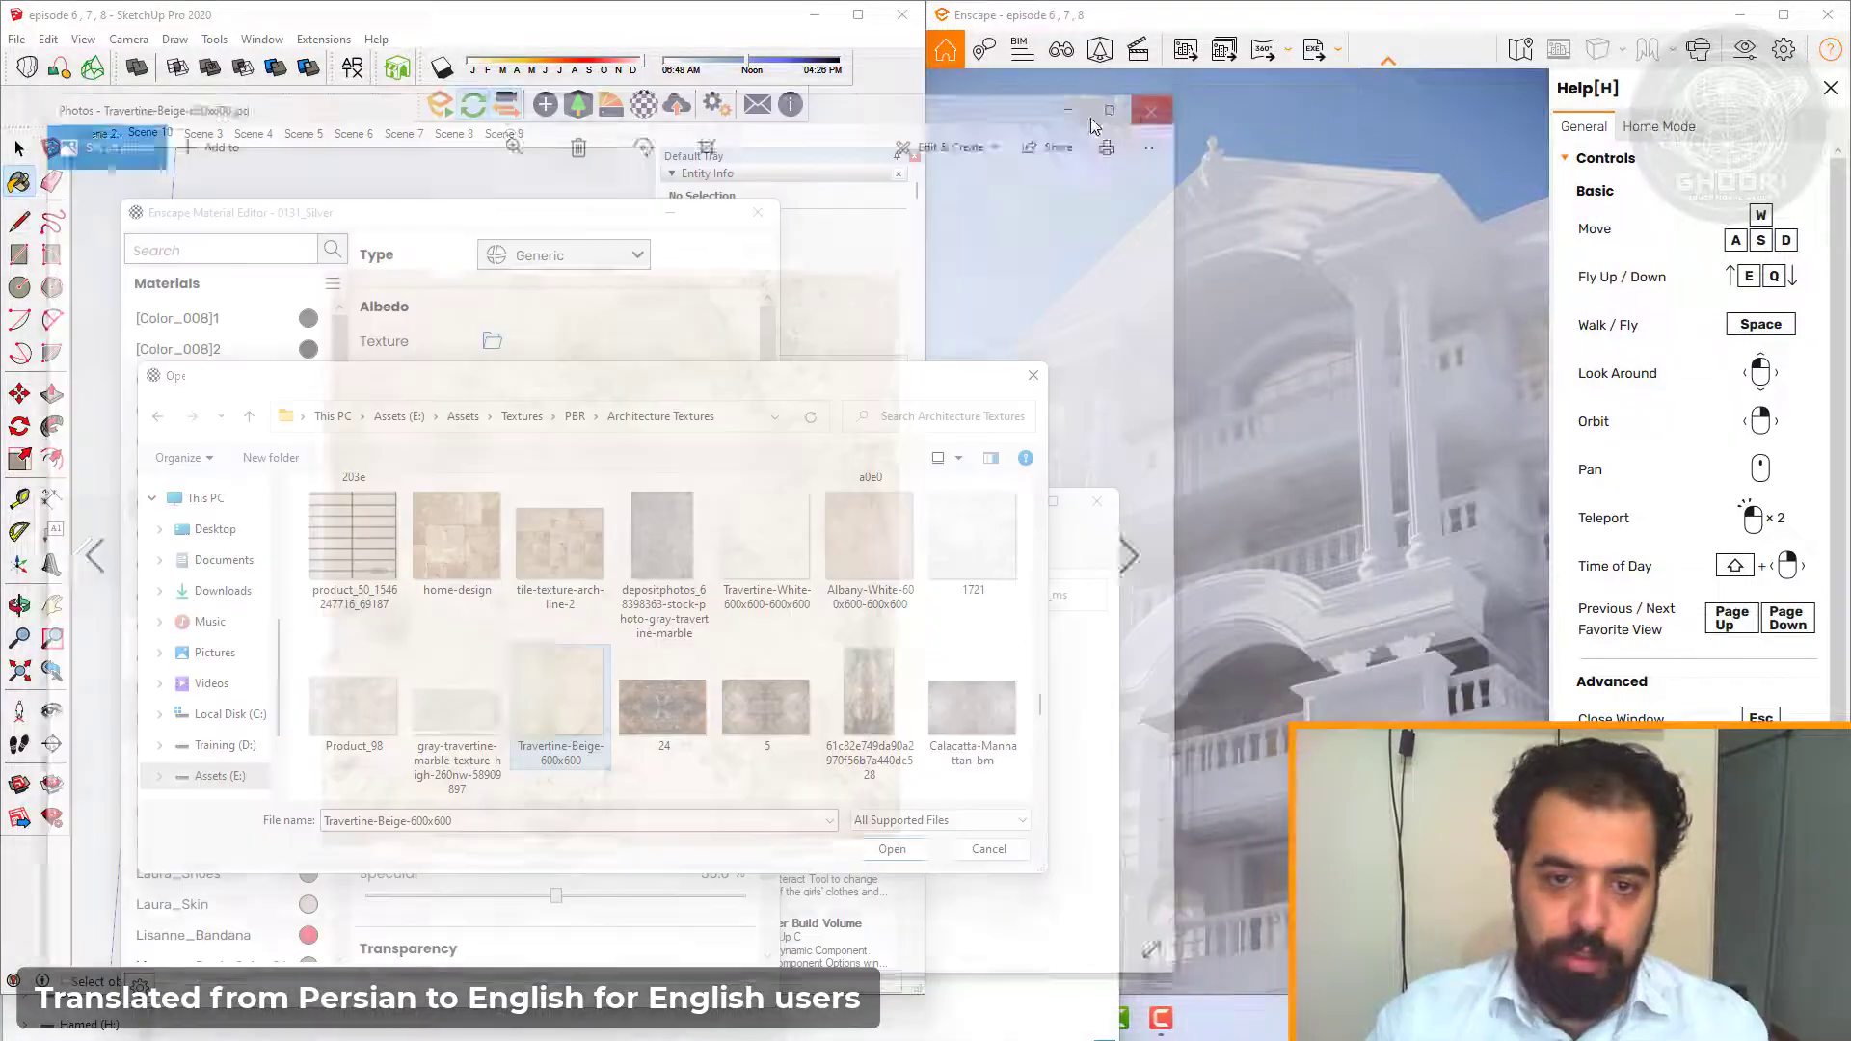
left_click(571, 730)
scroll(625, 737, "down", 2)
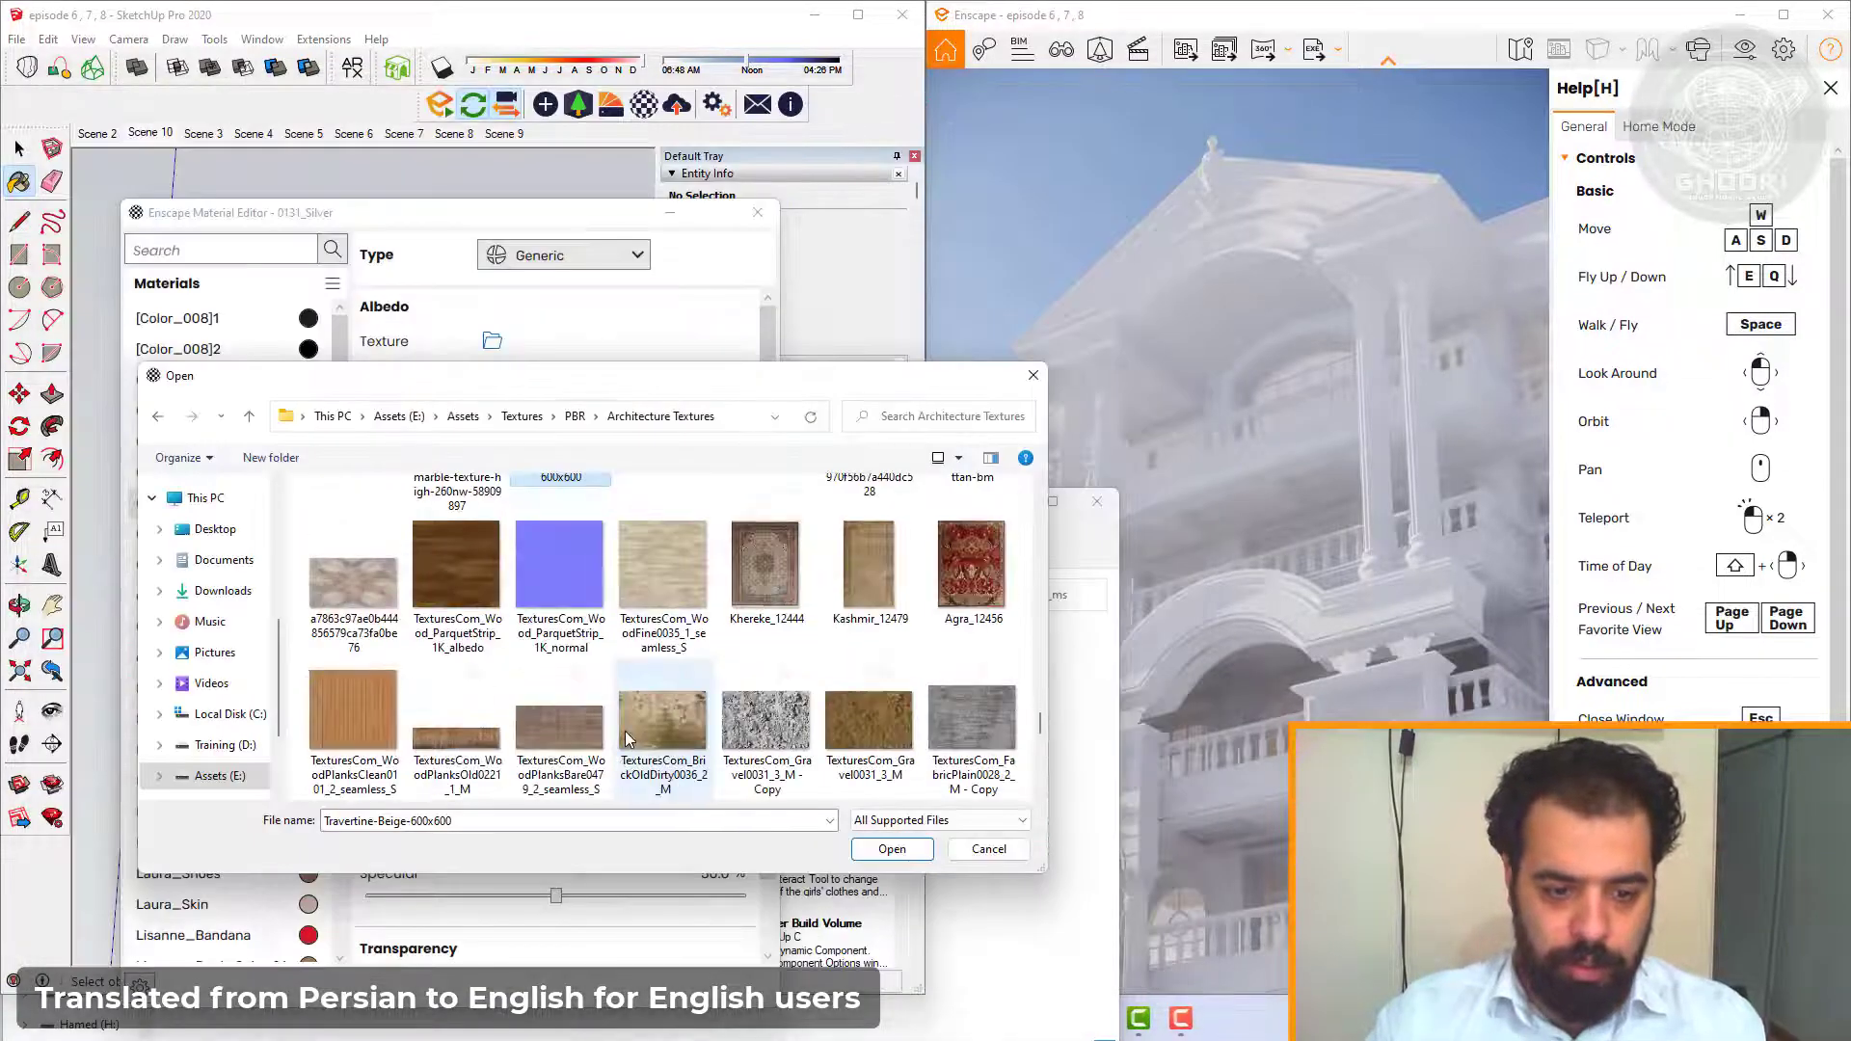
scroll(636, 738, "down", 2)
scroll(659, 752, "down", 2)
scroll(679, 766, "down", 2)
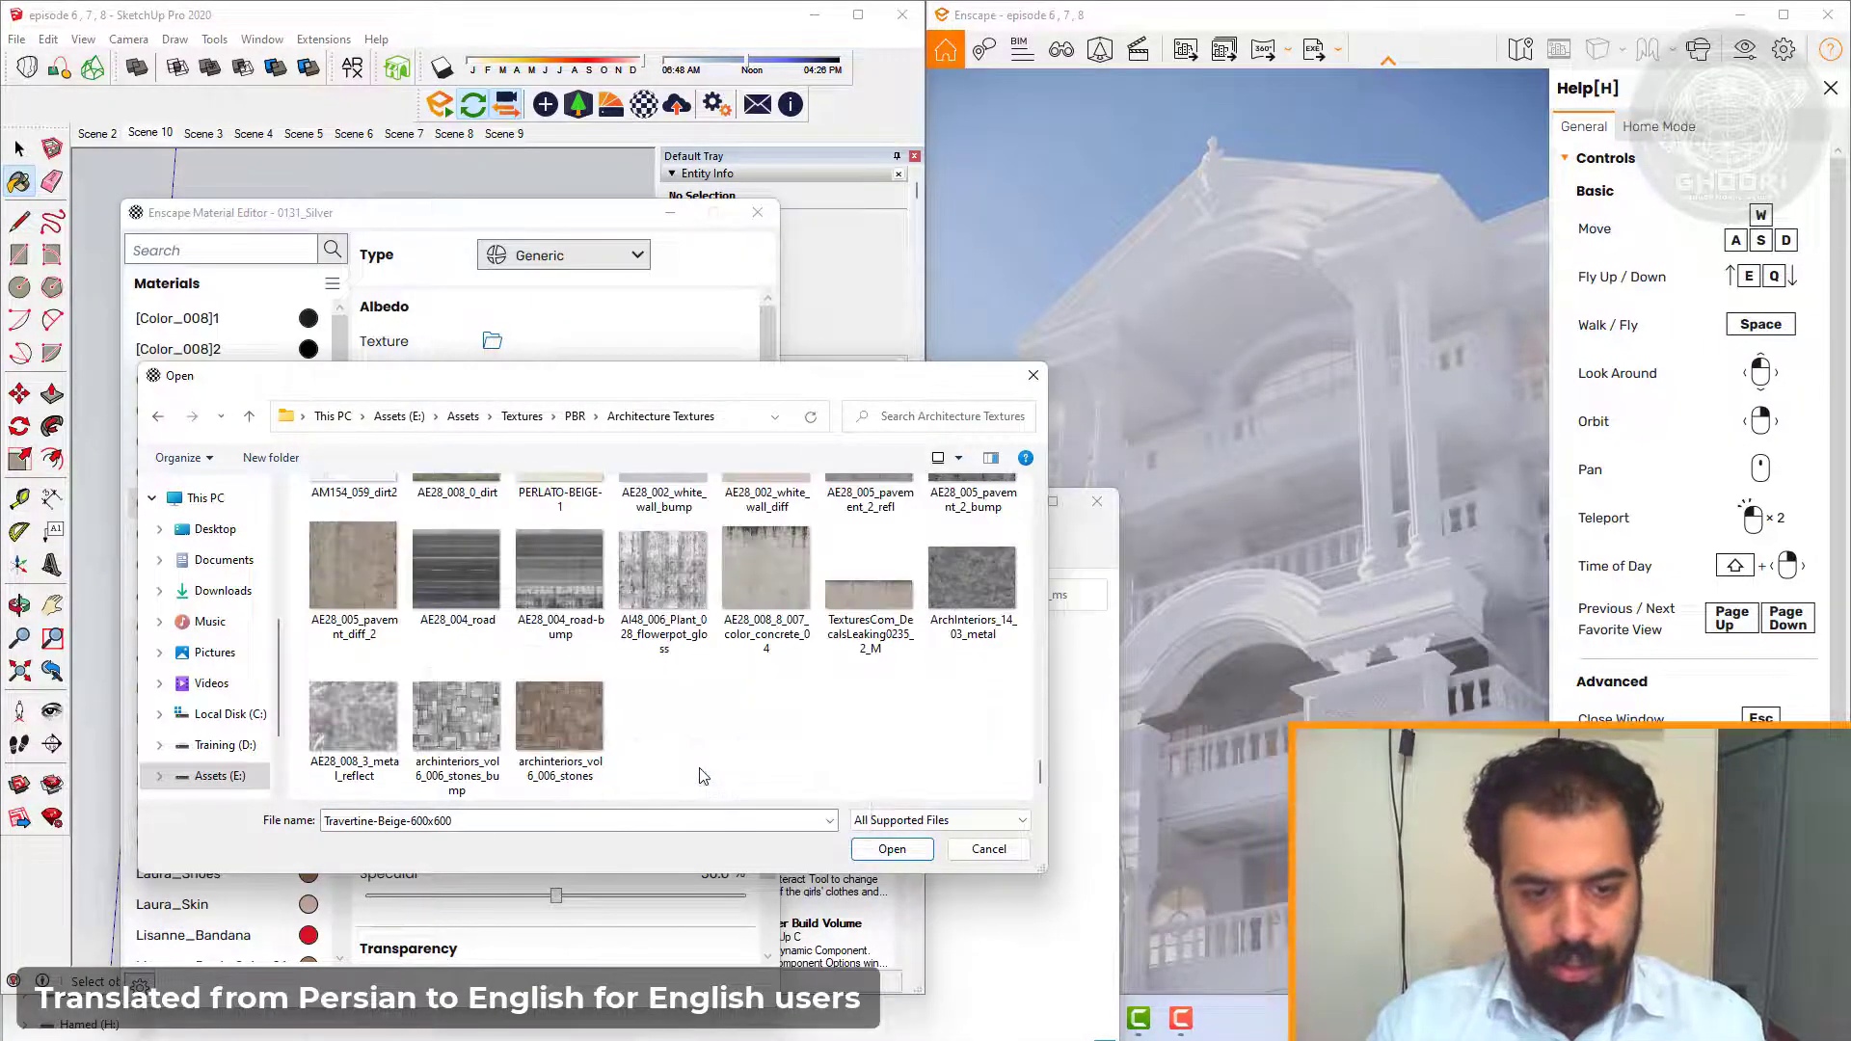
scroll(708, 749, "up", 1)
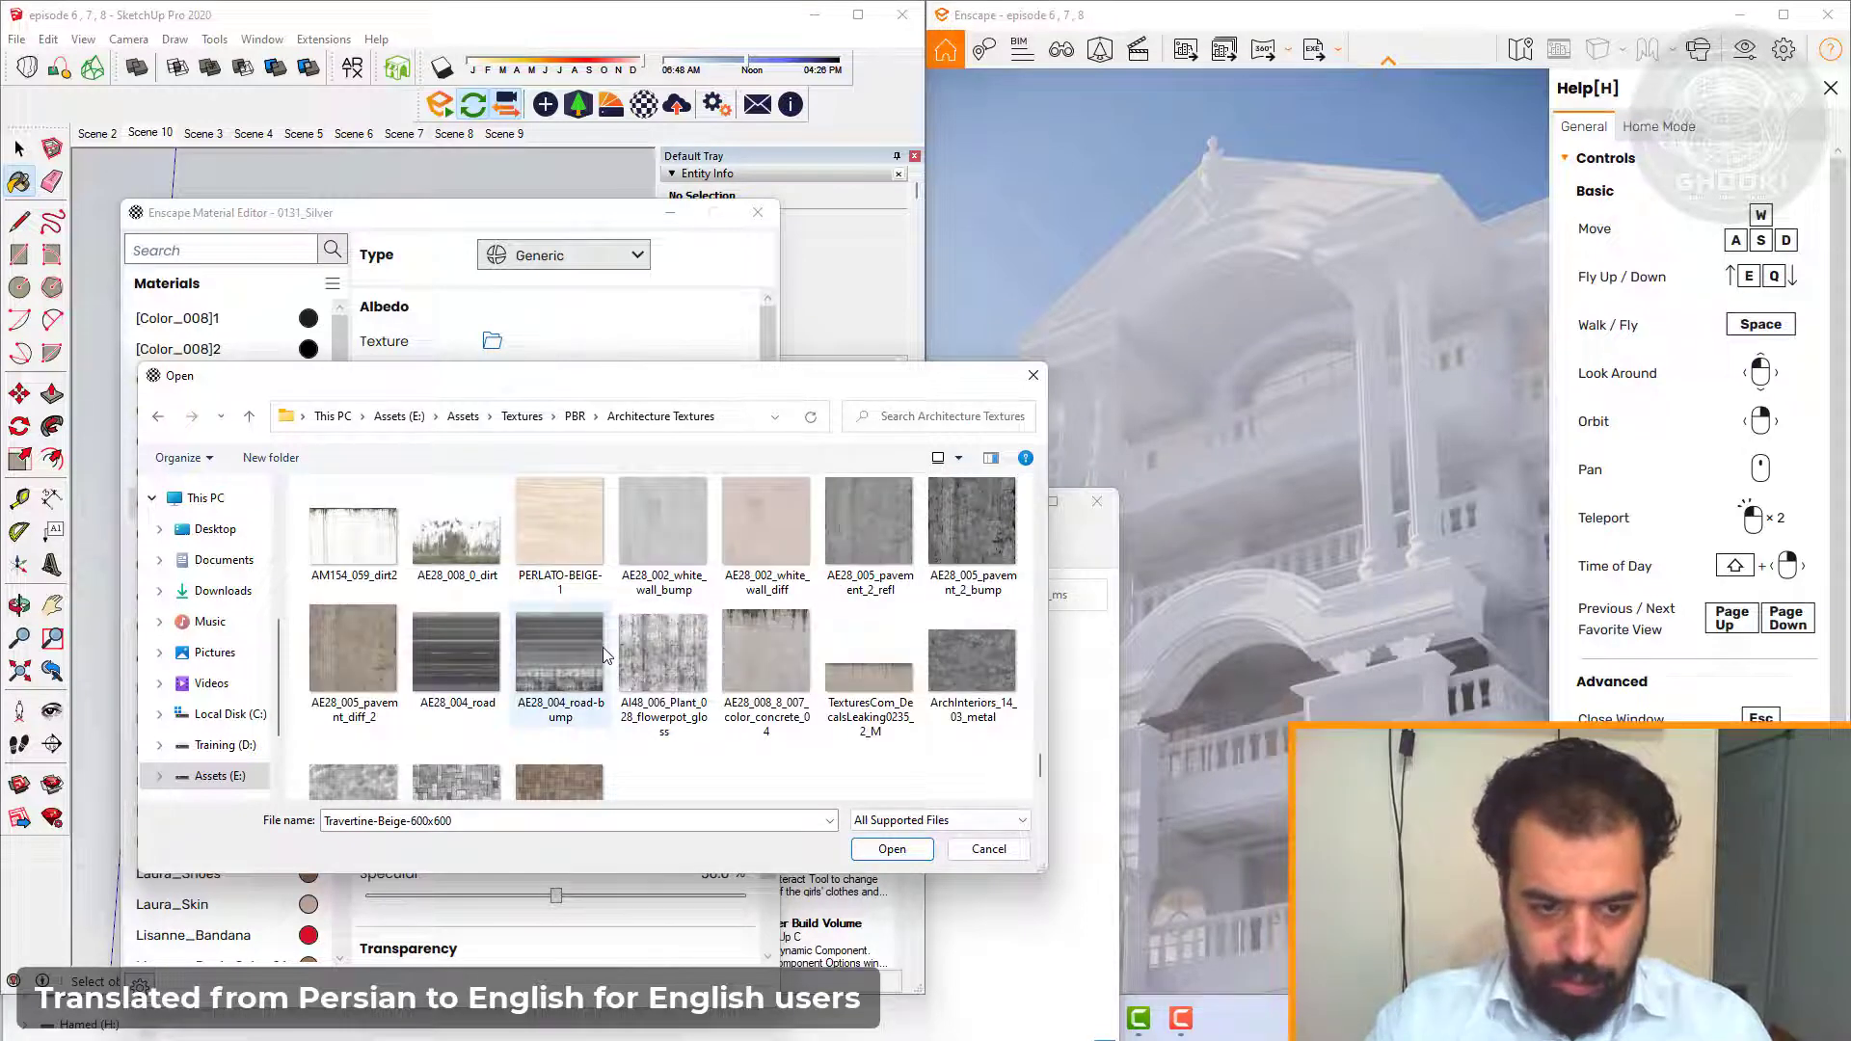
scroll(609, 655, "up", 2)
scroll(604, 656, "up", 2)
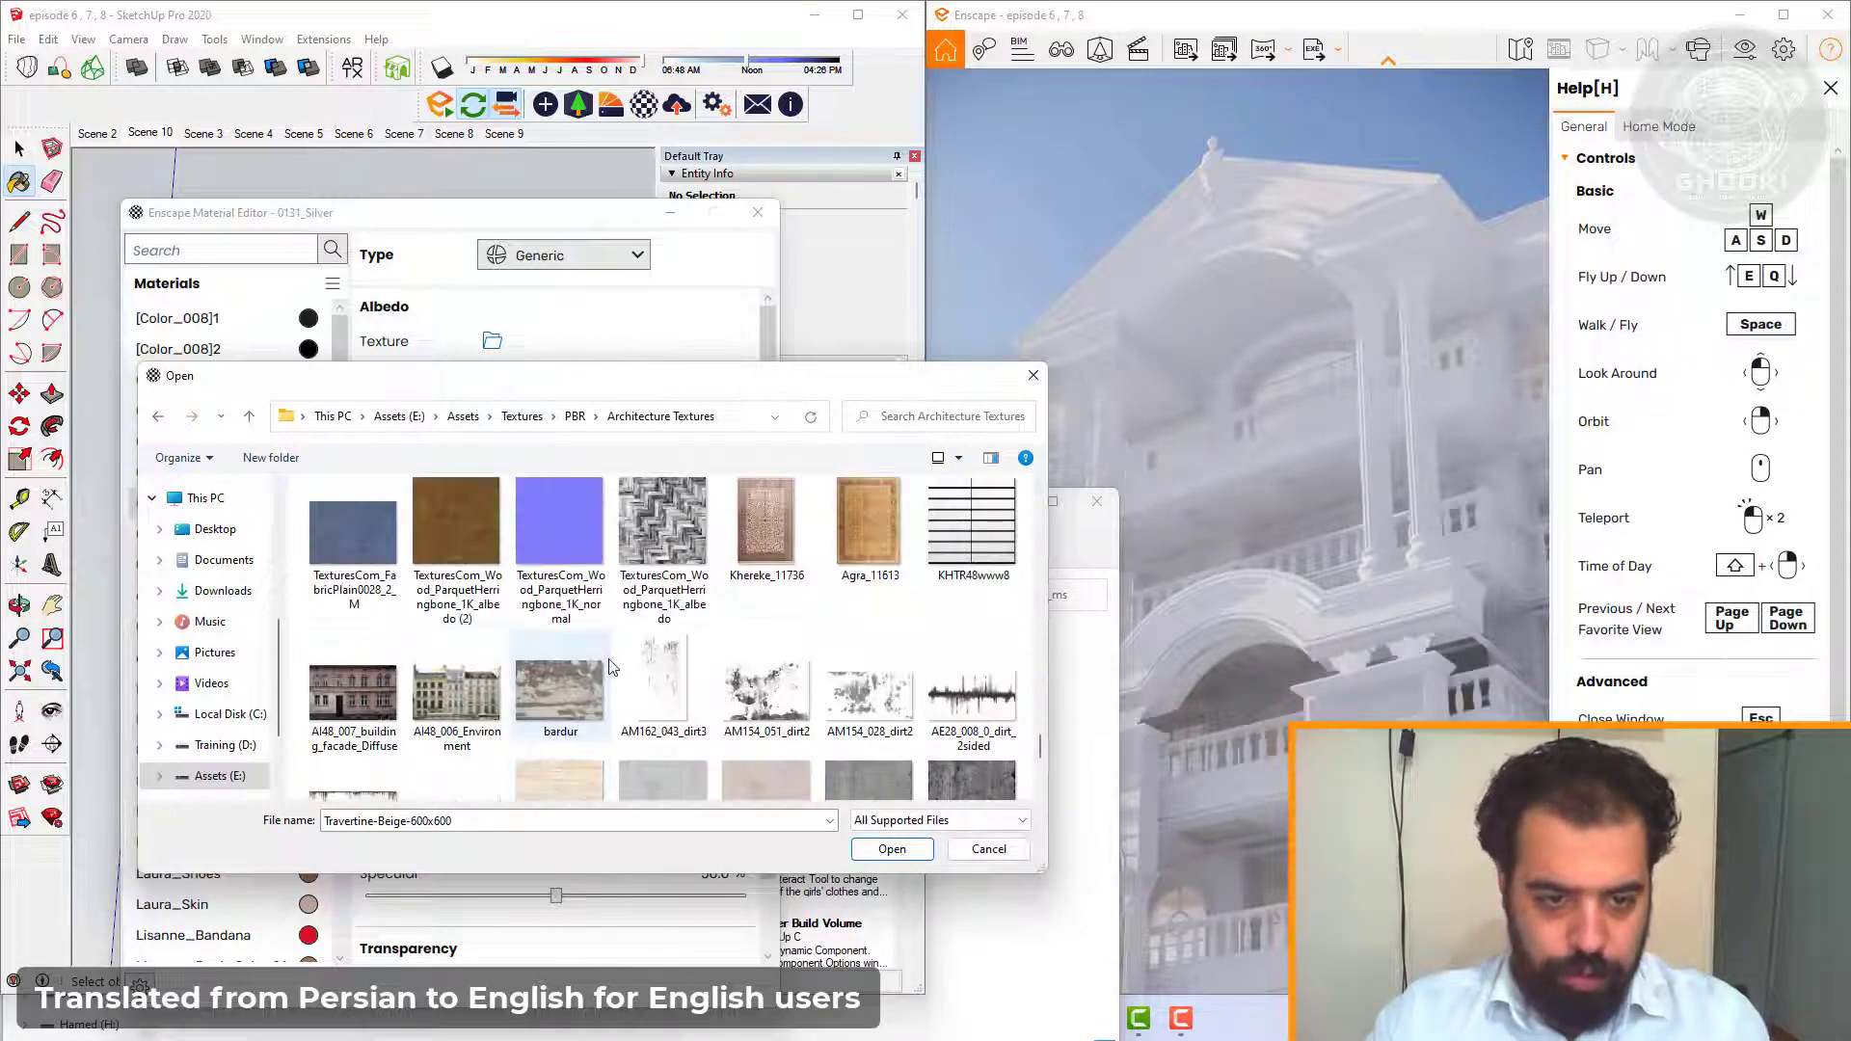
scroll(608, 684, "up", 1)
scroll(608, 683, "up", 1)
scroll(609, 685, "up", 1)
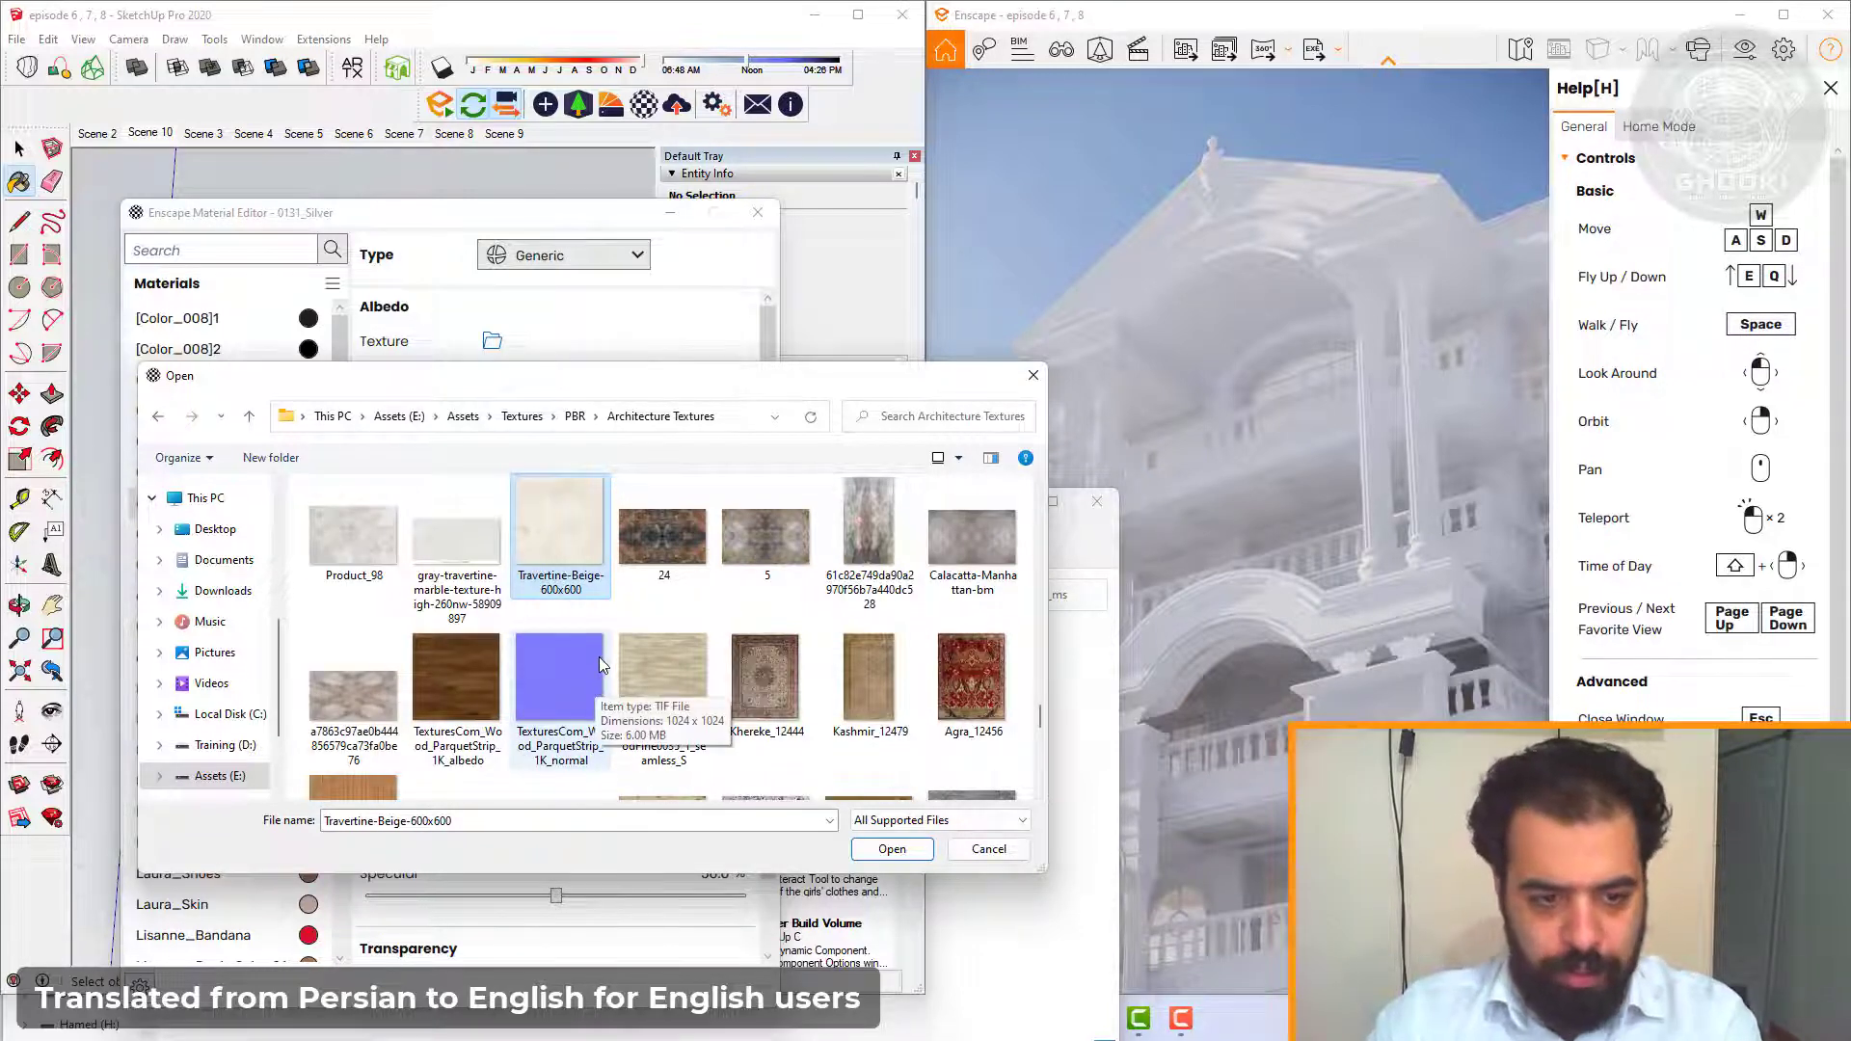
Load Travertine-Beige-600x600 as the albedo texture, inspect the render, and return to Scene 10
left_click(891, 849)
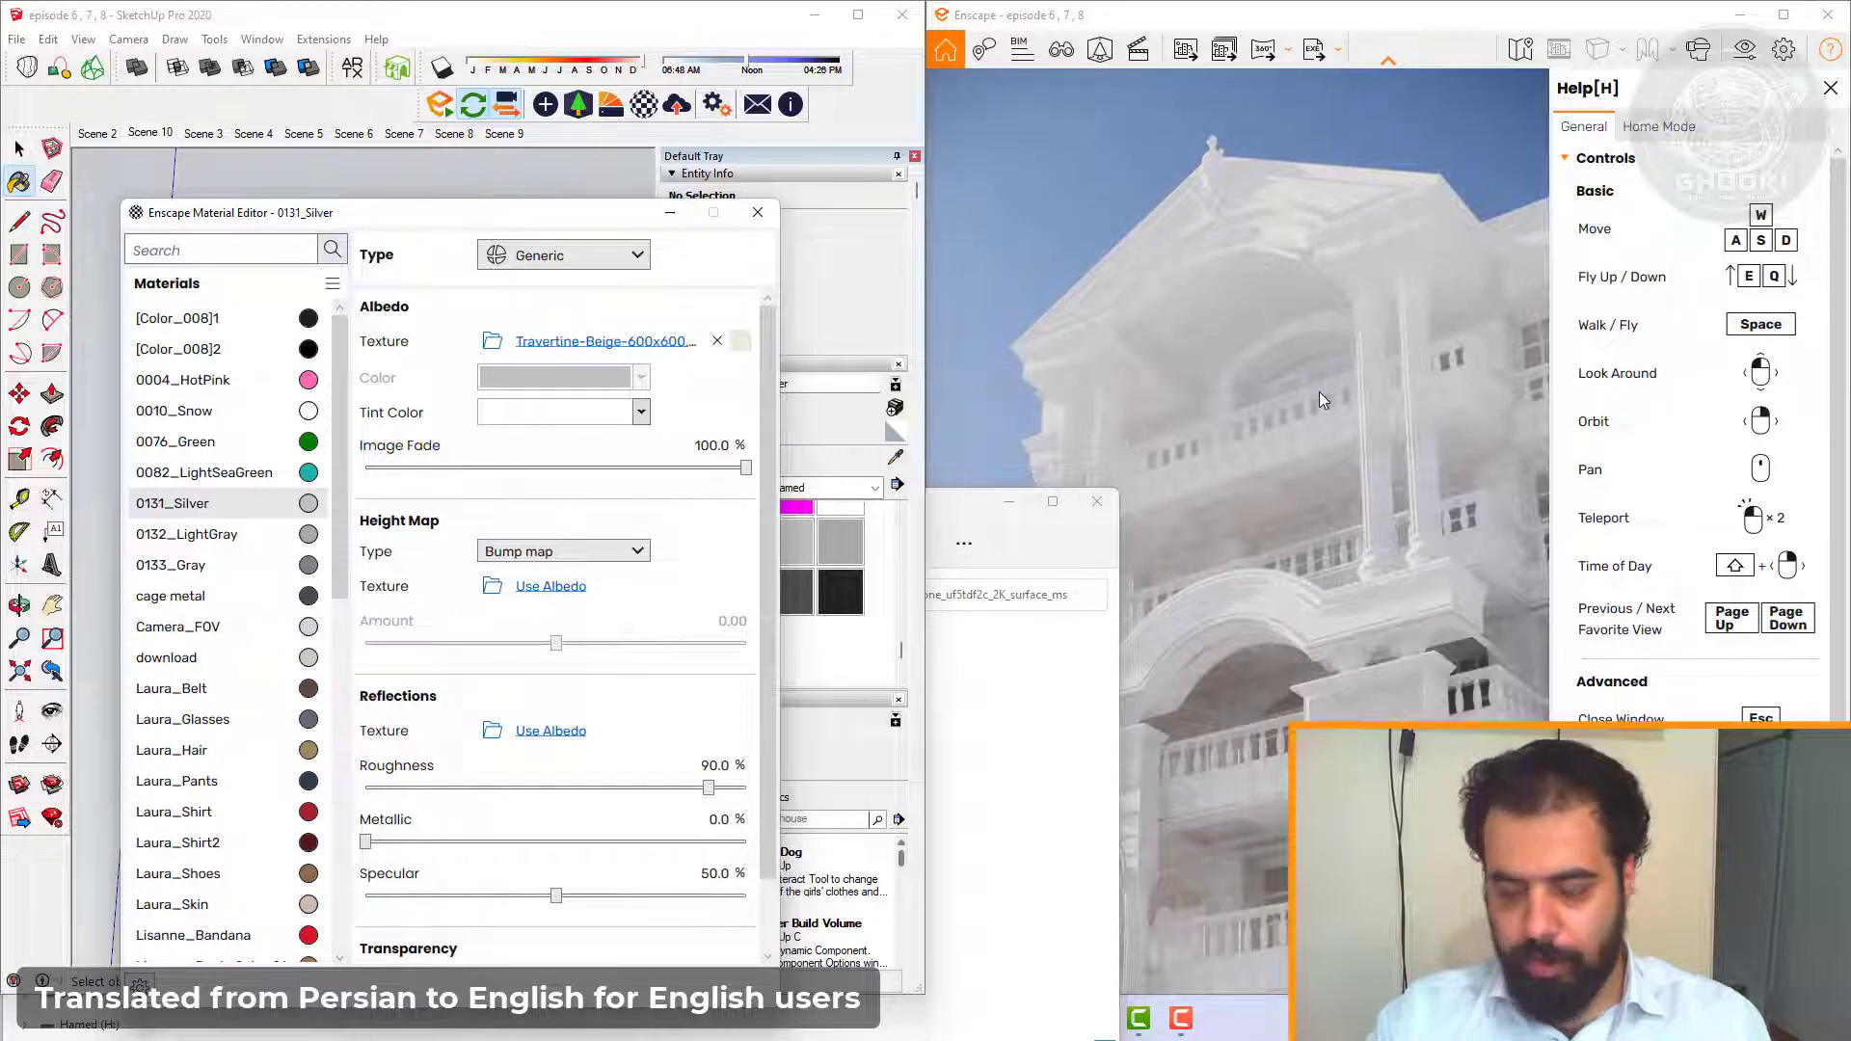
left_click_drag(1274, 387, 1258, 386)
scroll(1279, 386, "up", 5)
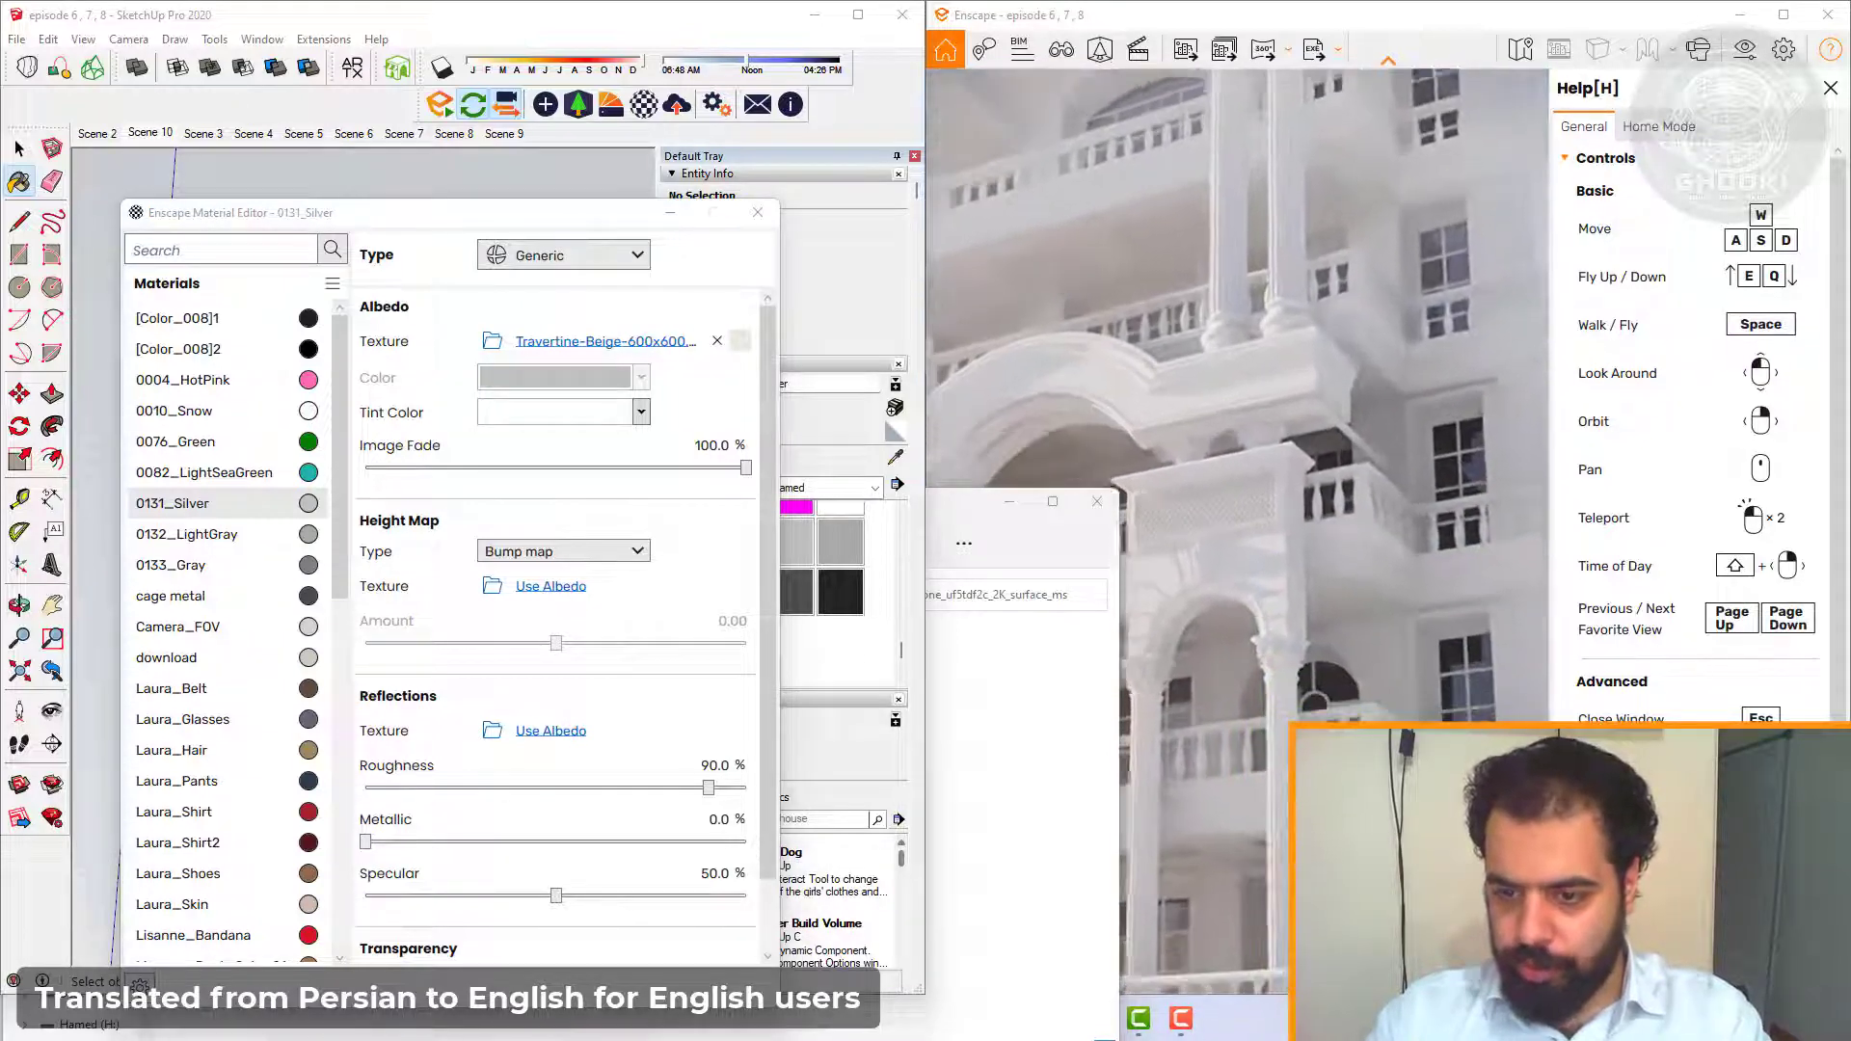
left_click_drag(999, 501, 615, 489)
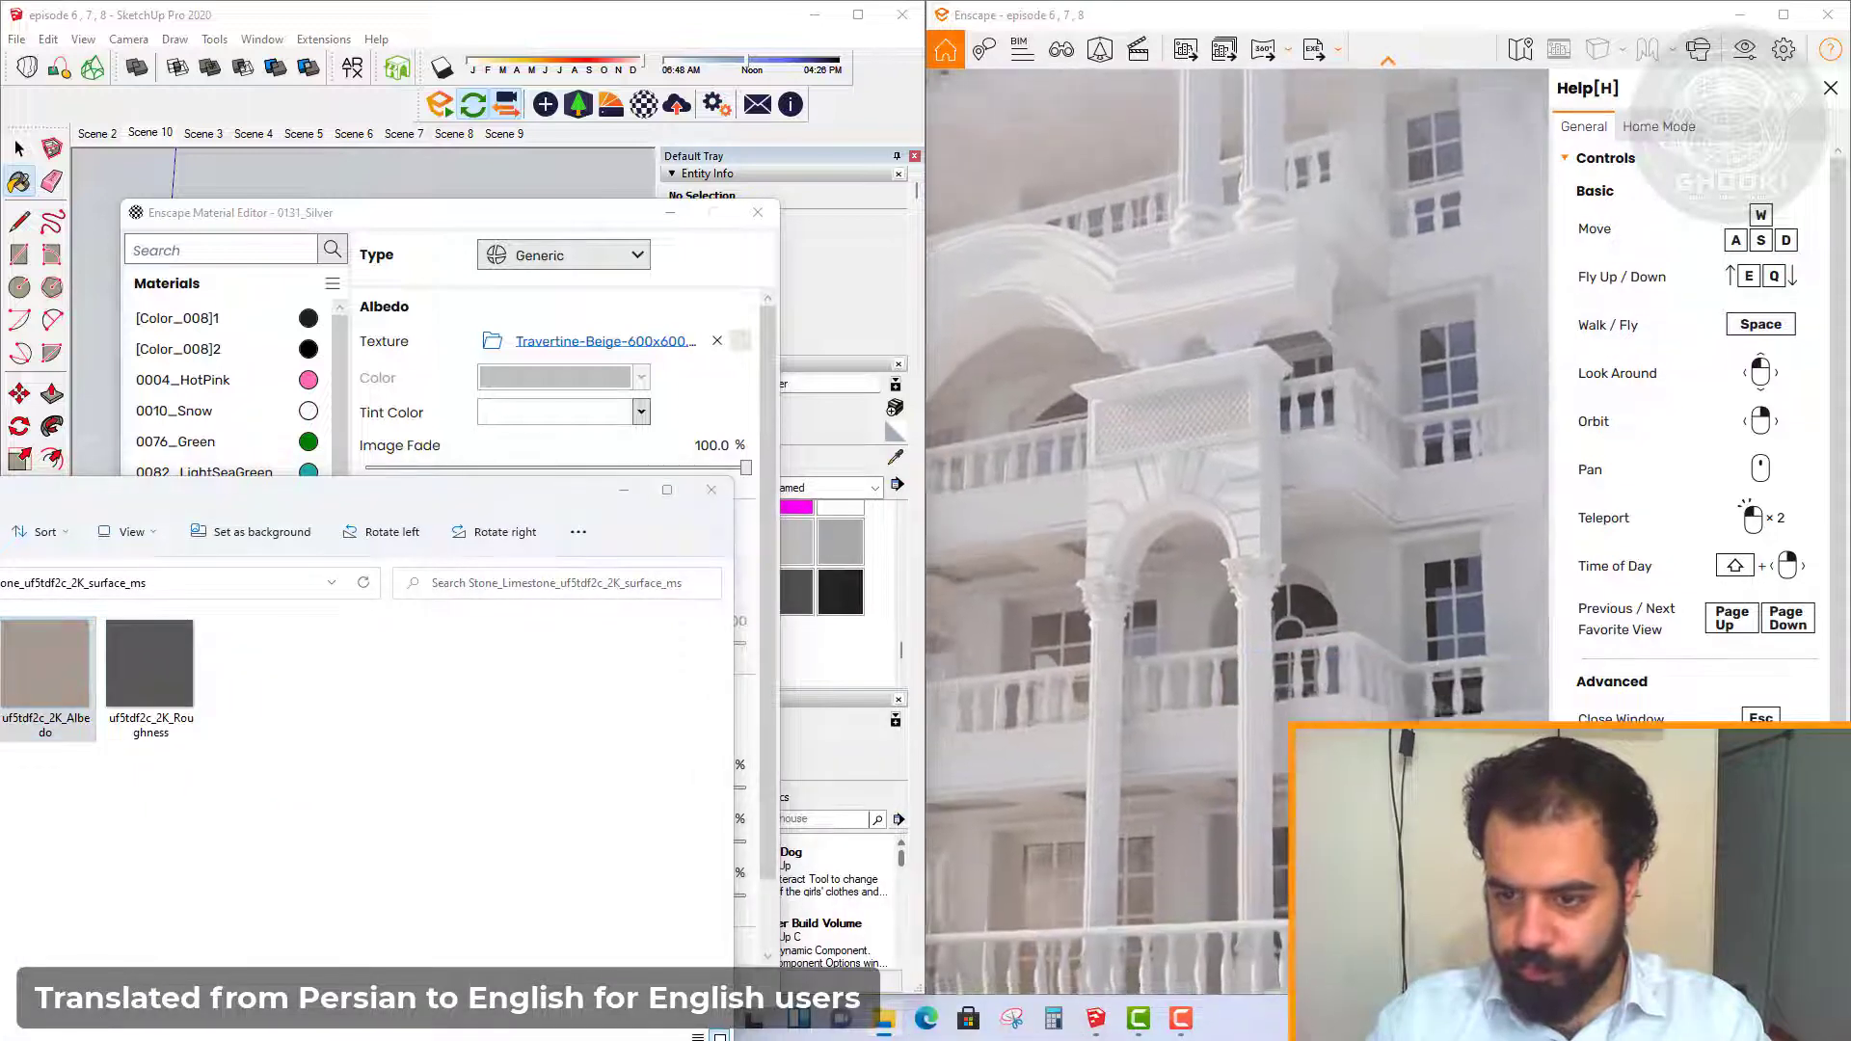
scroll(1237, 535, "up", 5)
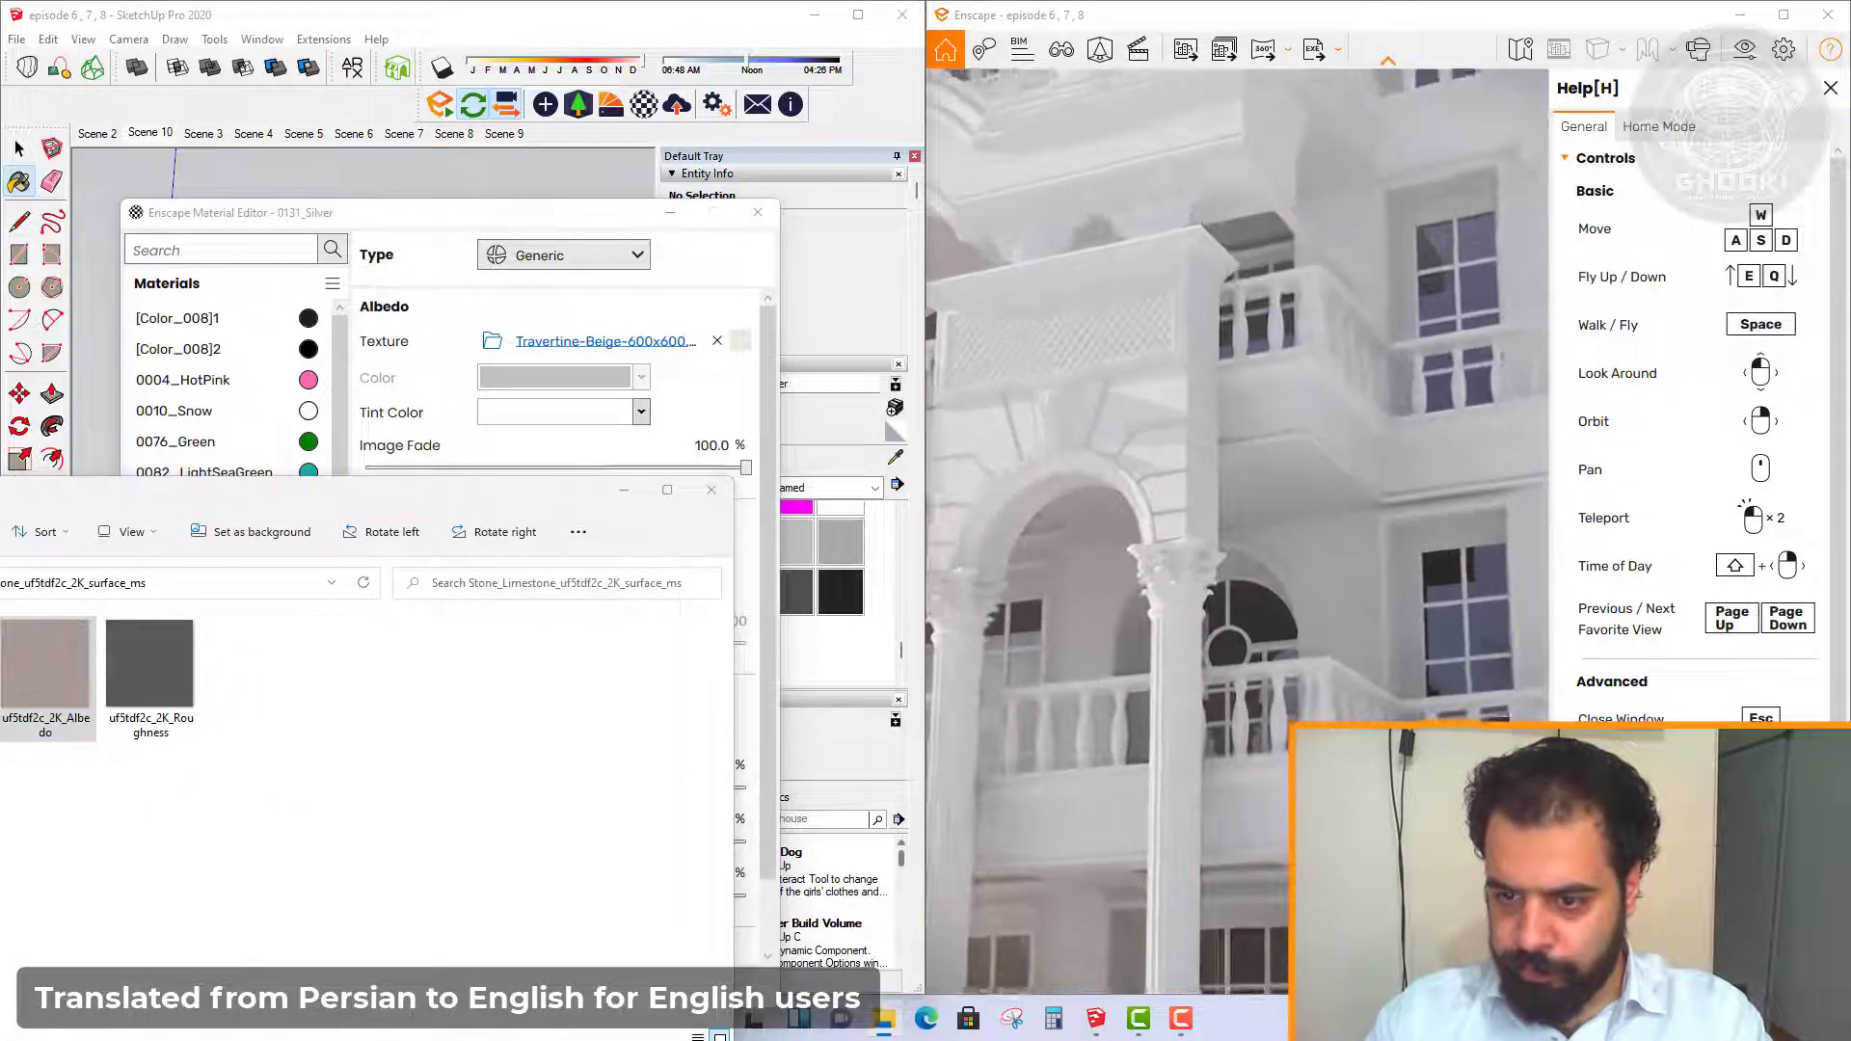
scroll(1236, 535, "up", 3)
scroll(1236, 535, "up", 3)
scroll(1237, 536, "up", 3)
scroll(1237, 536, "up", 3)
scroll(1237, 535, "up", 3)
scroll(1236, 535, "up", 3)
scroll(1236, 535, "up", 2)
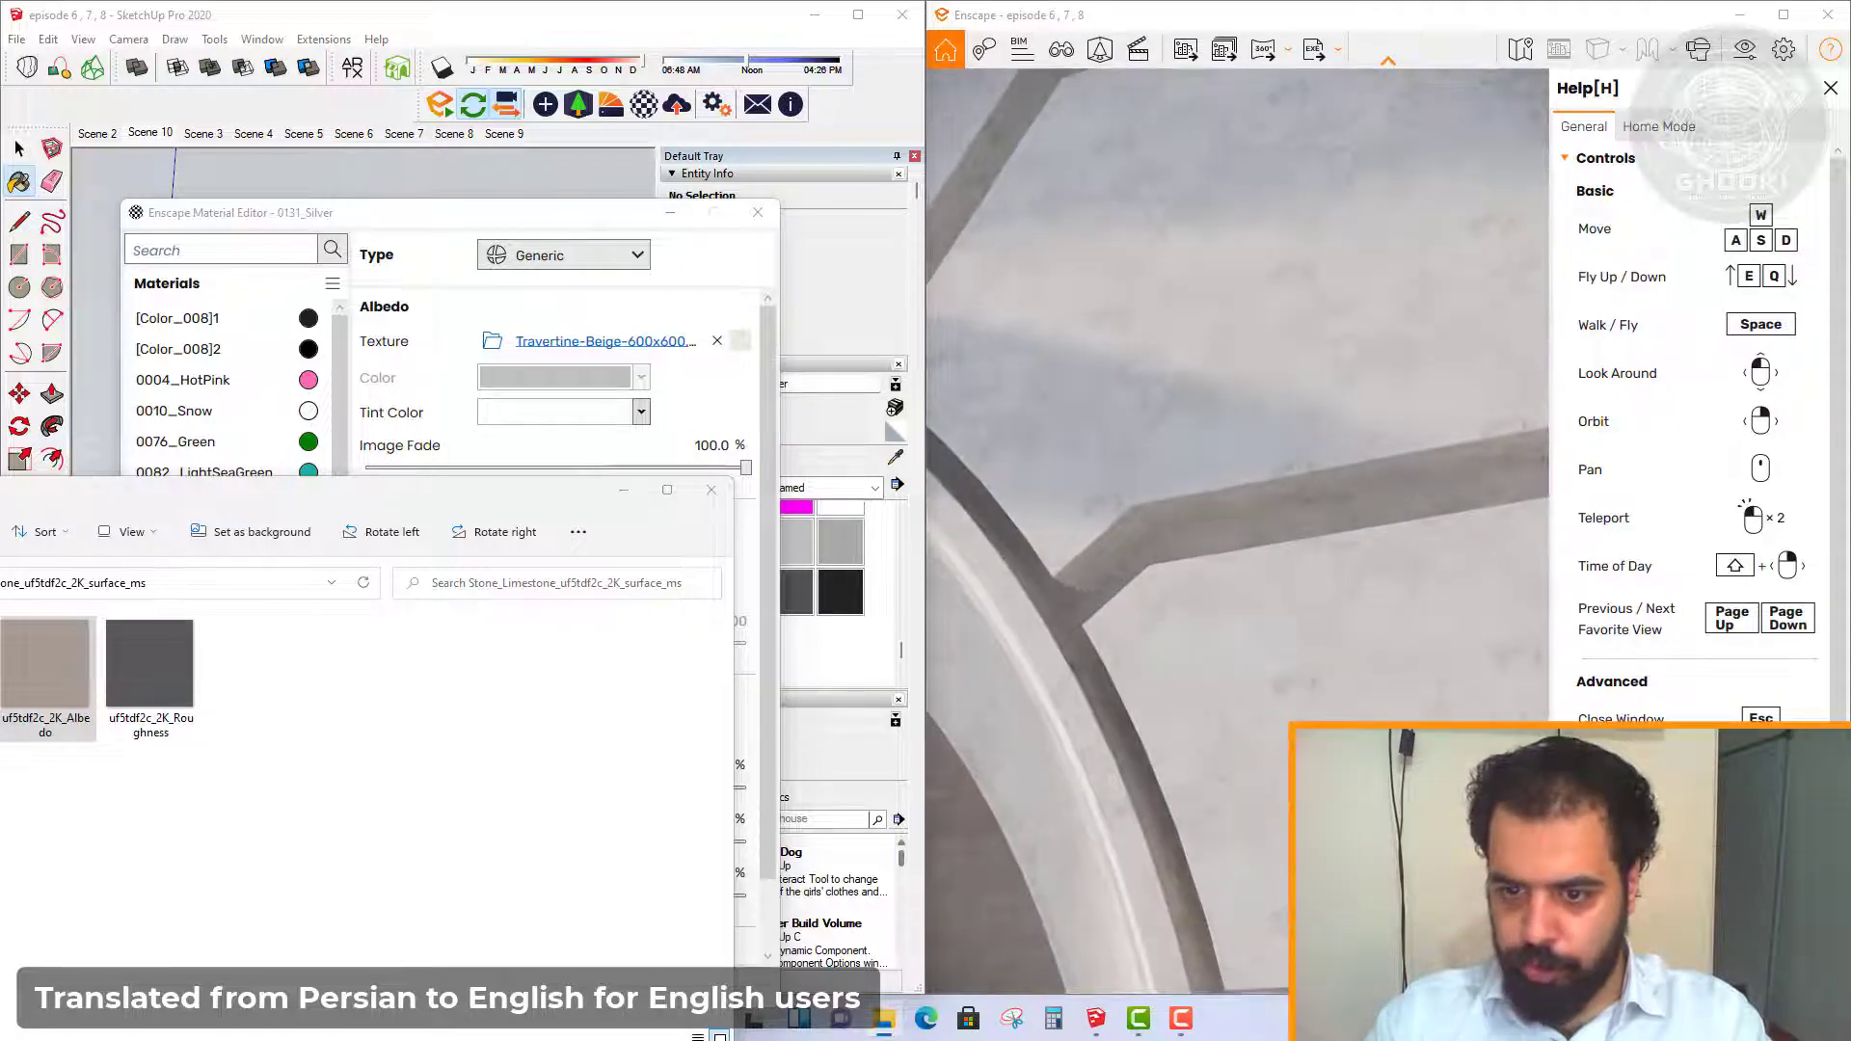
left_click(150, 133)
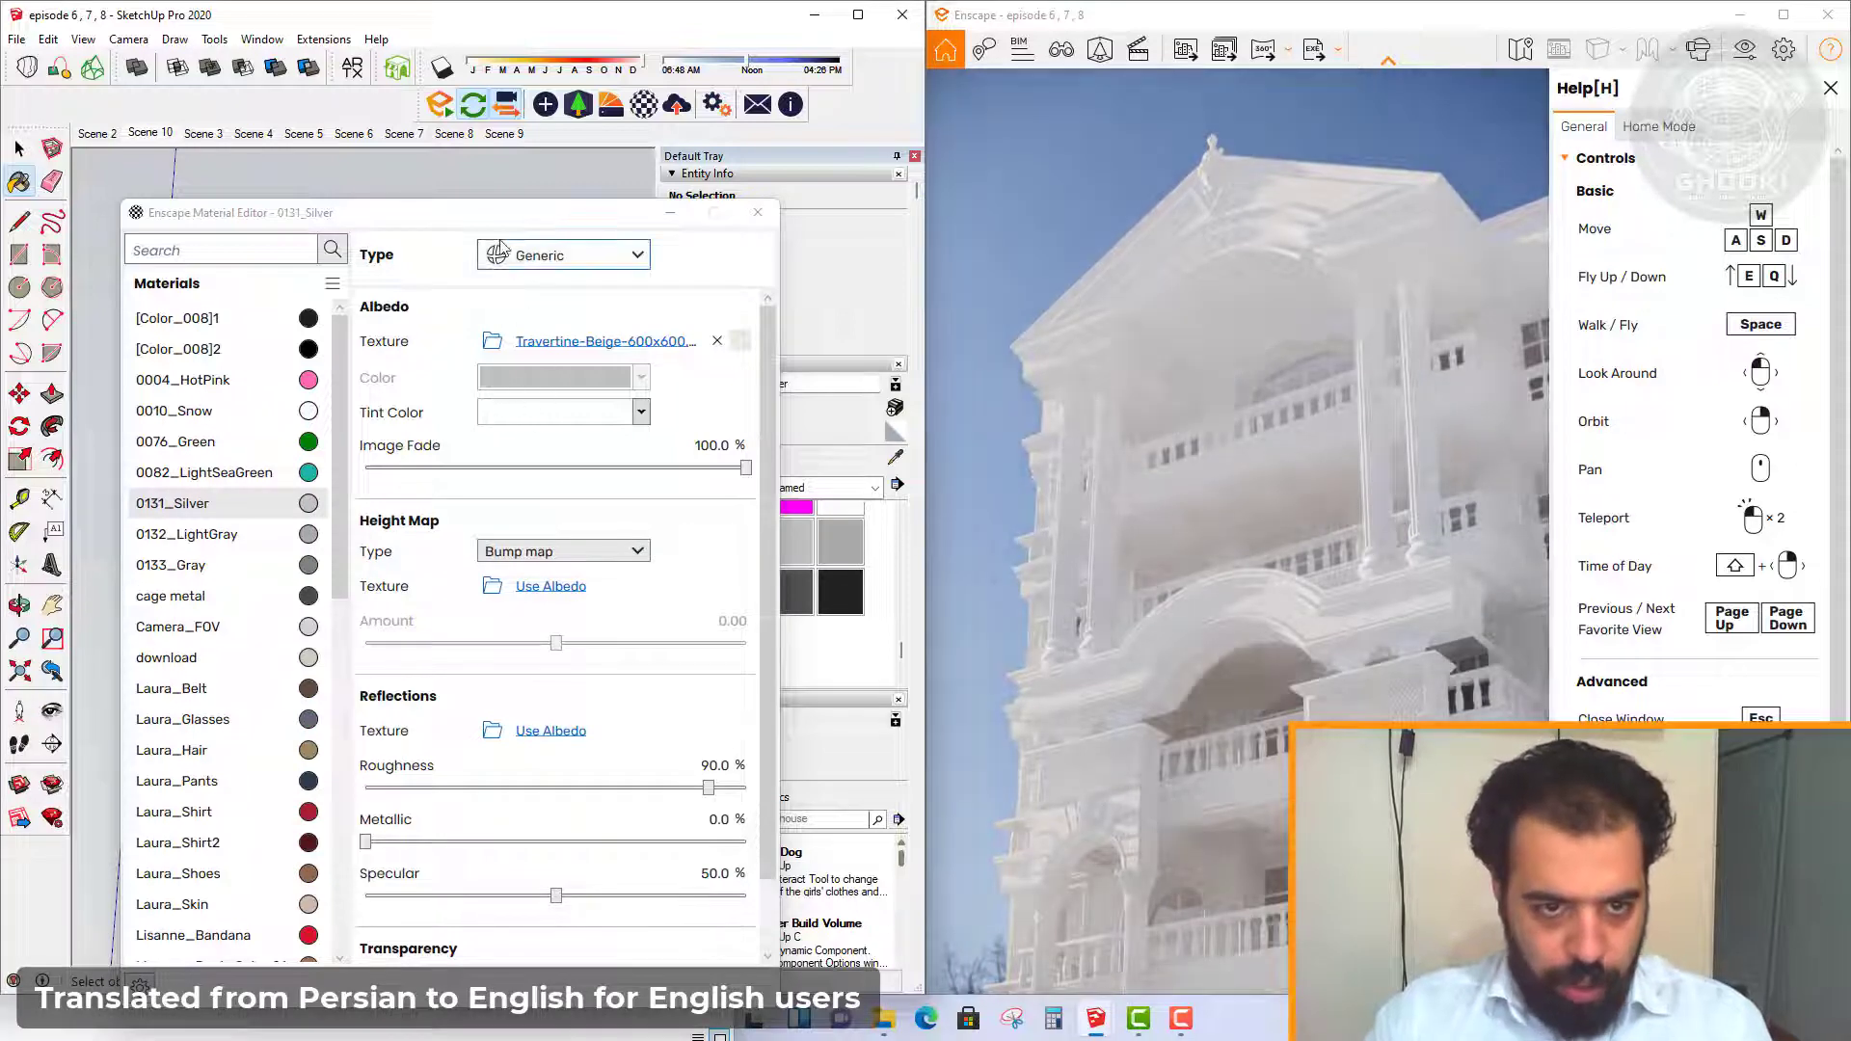
left_click_drag(551, 213, 439, 192)
Try 5 m, then 10 m texture width, flying close to inspect the arch
left_click(717, 461)
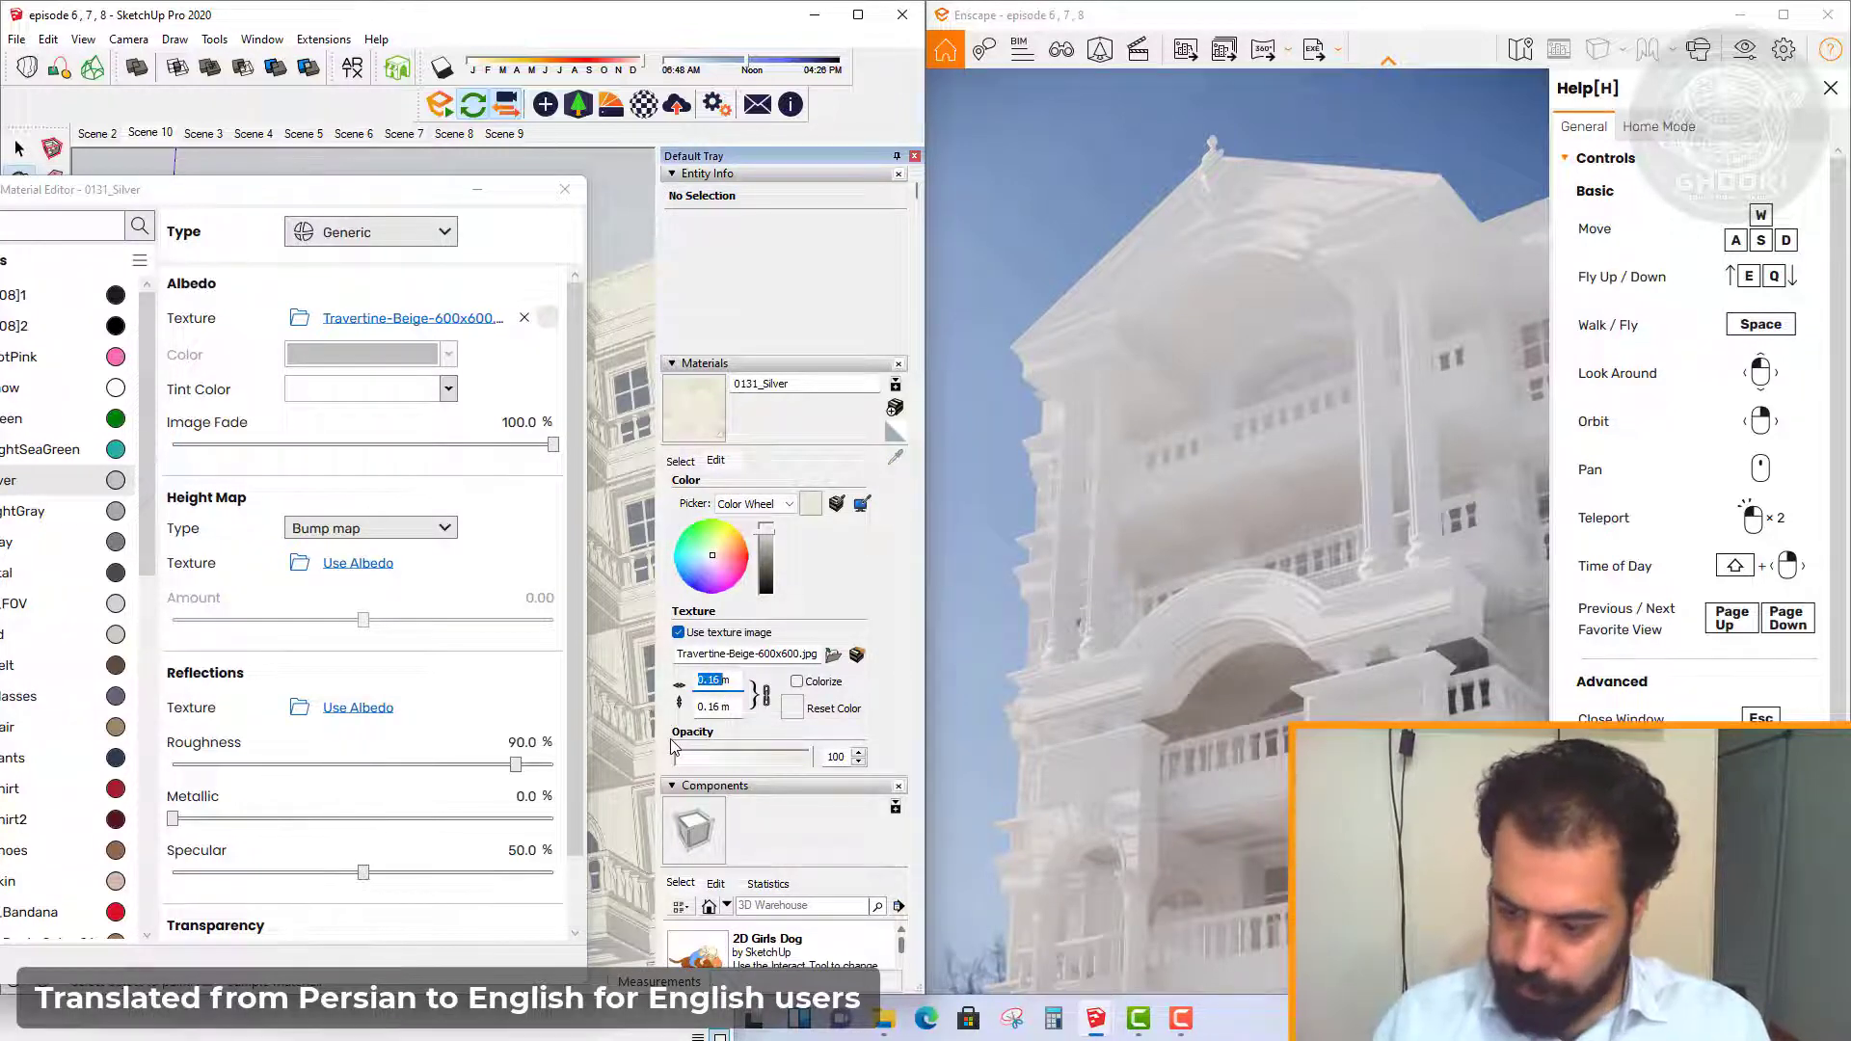
type("5m")
key("Return")
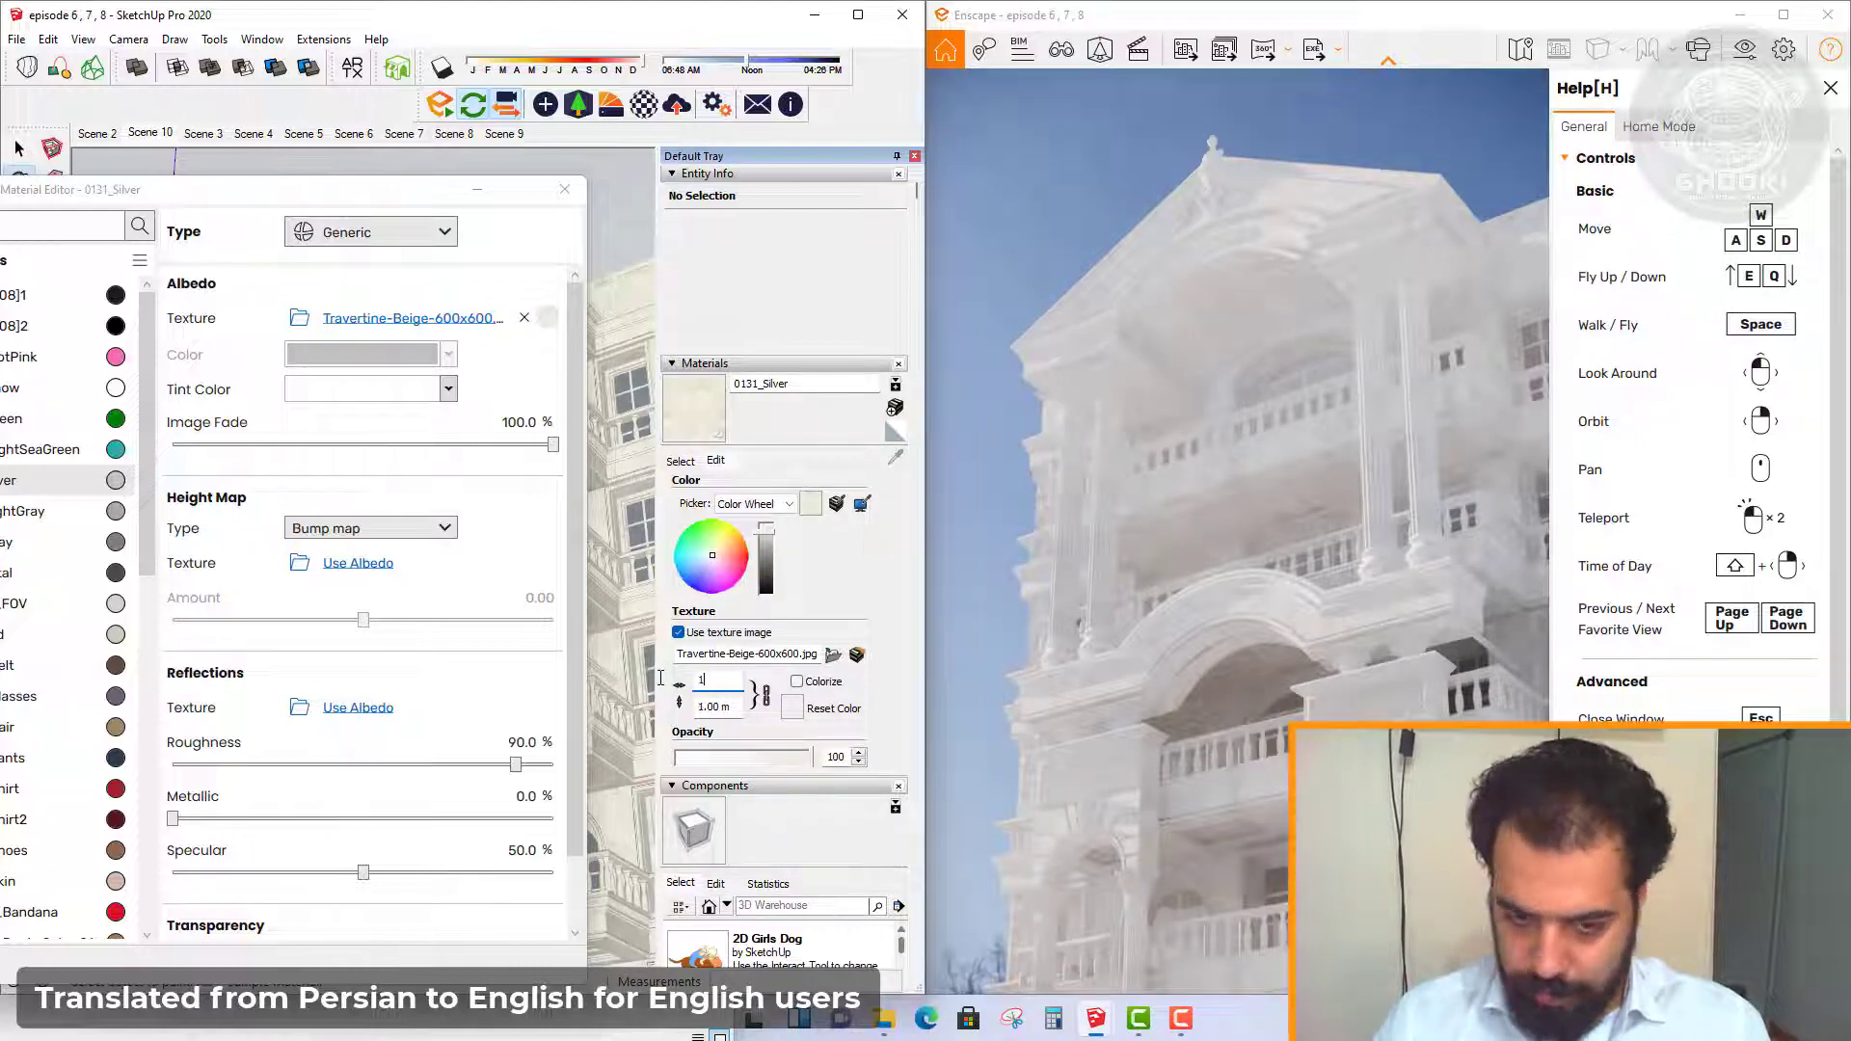
type("0")
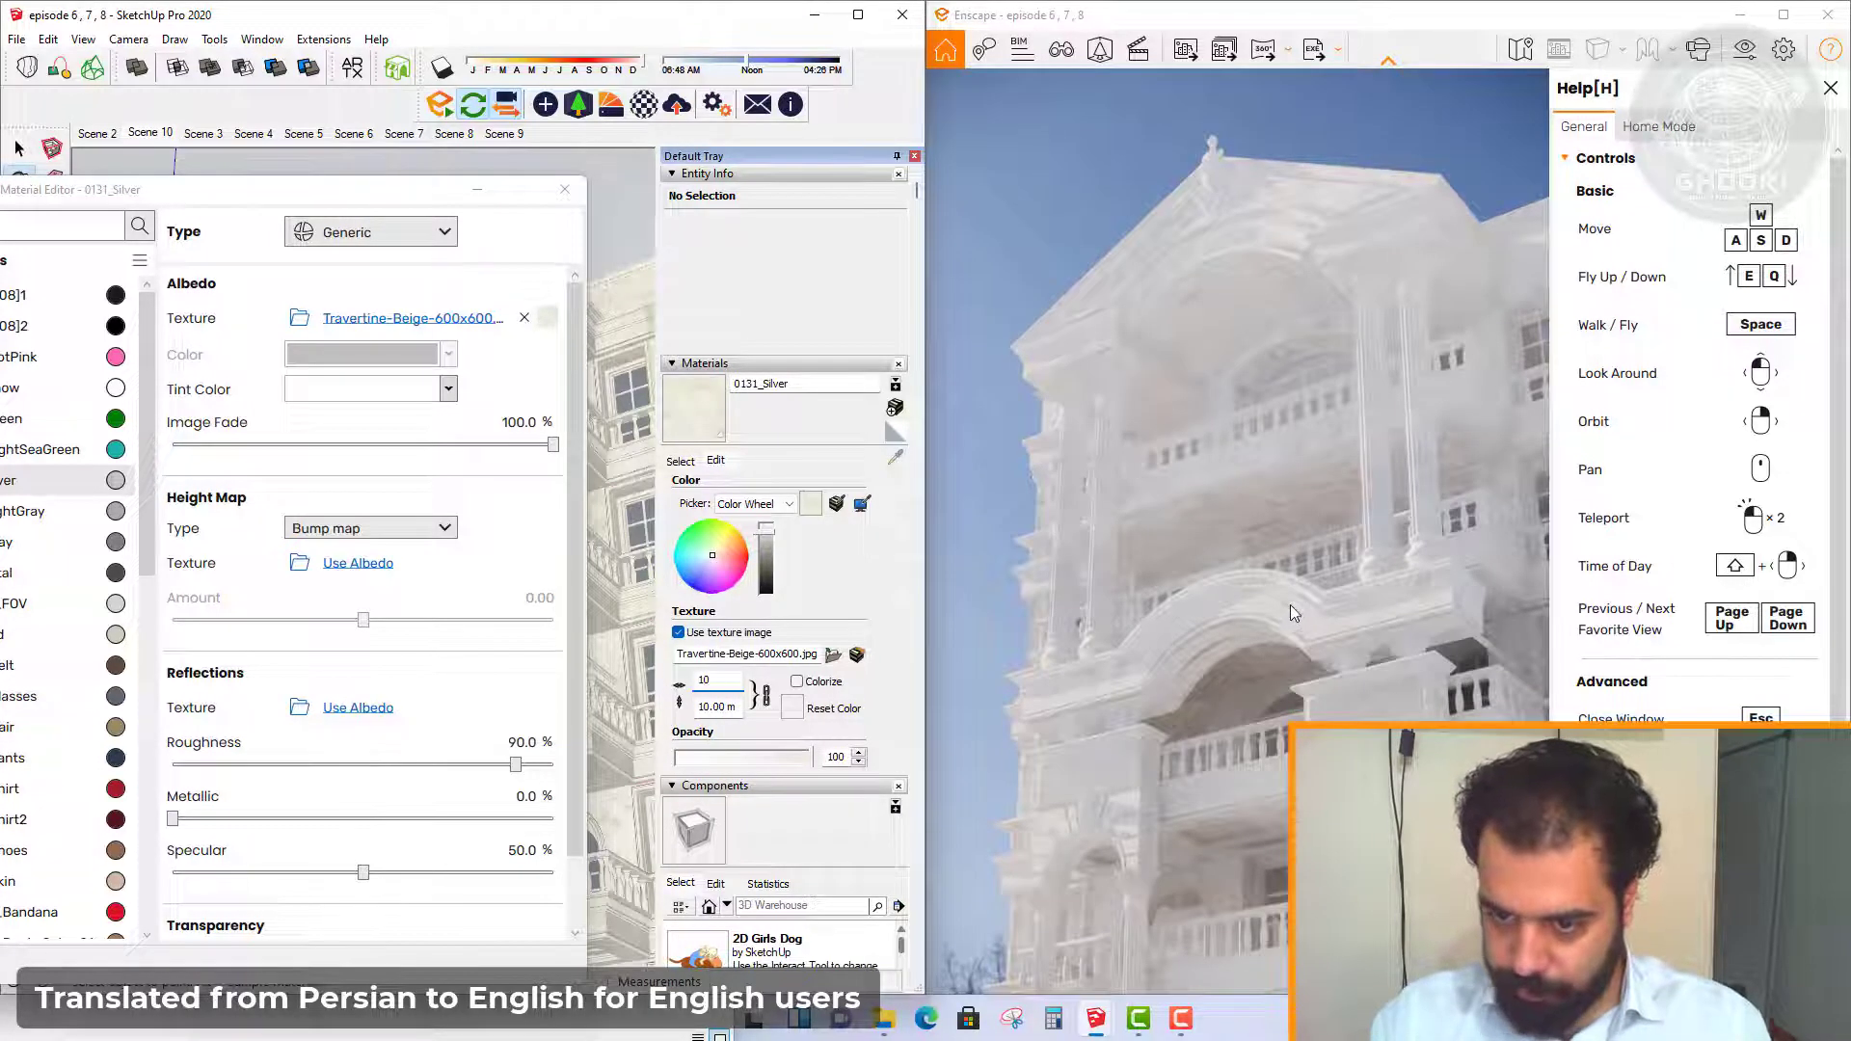
key("Return")
left_click_drag(1294, 675, 1288, 579)
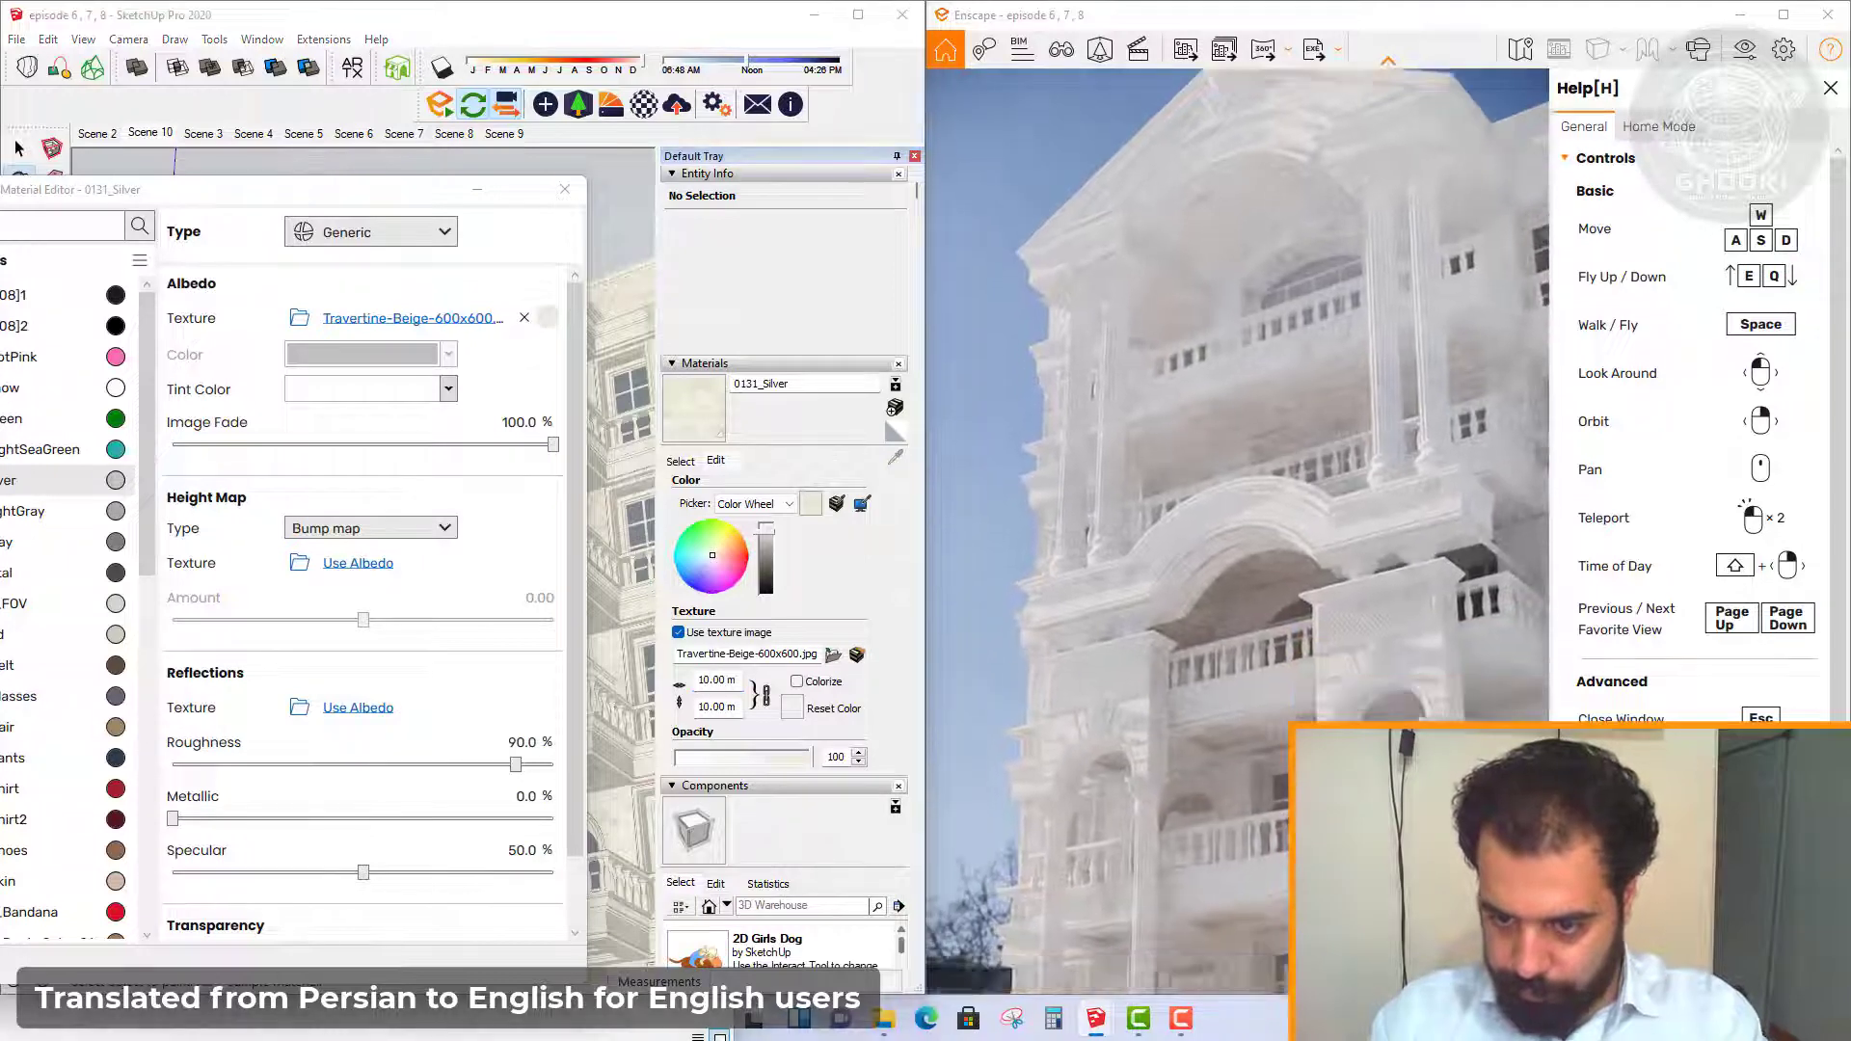
key("w")
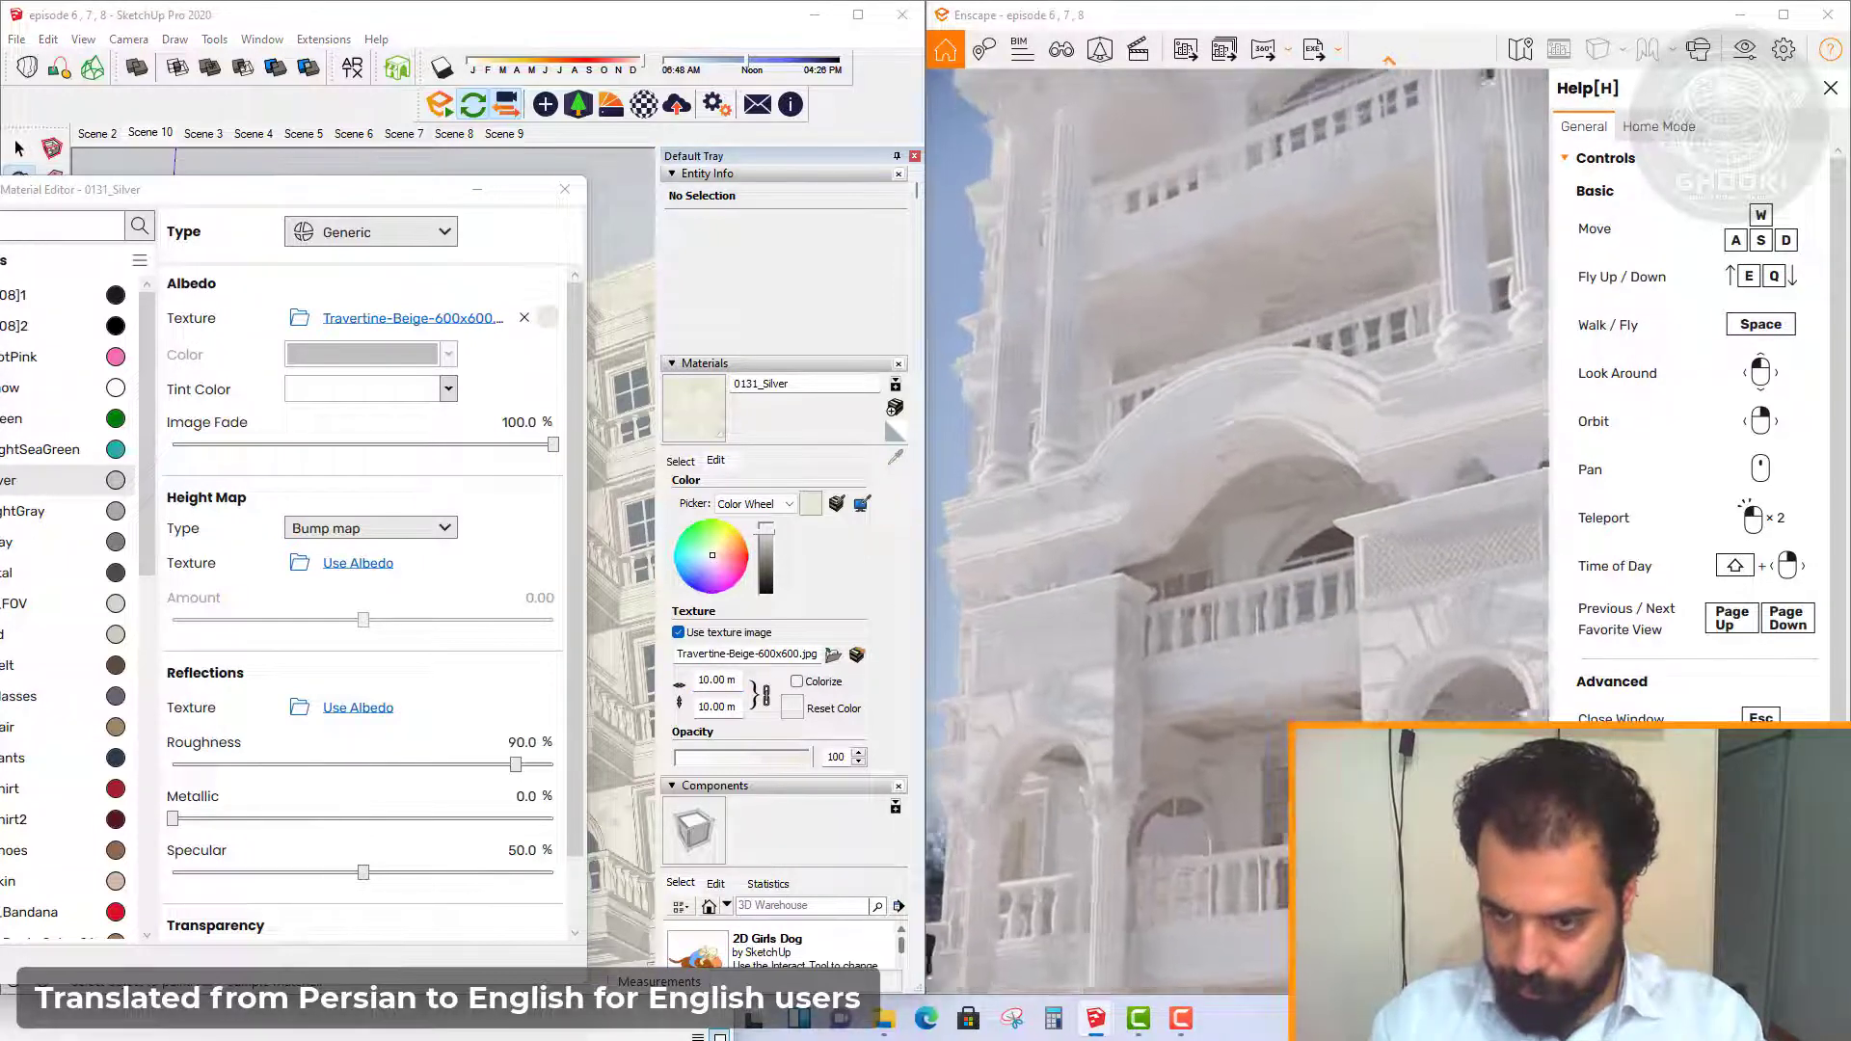
key("w")
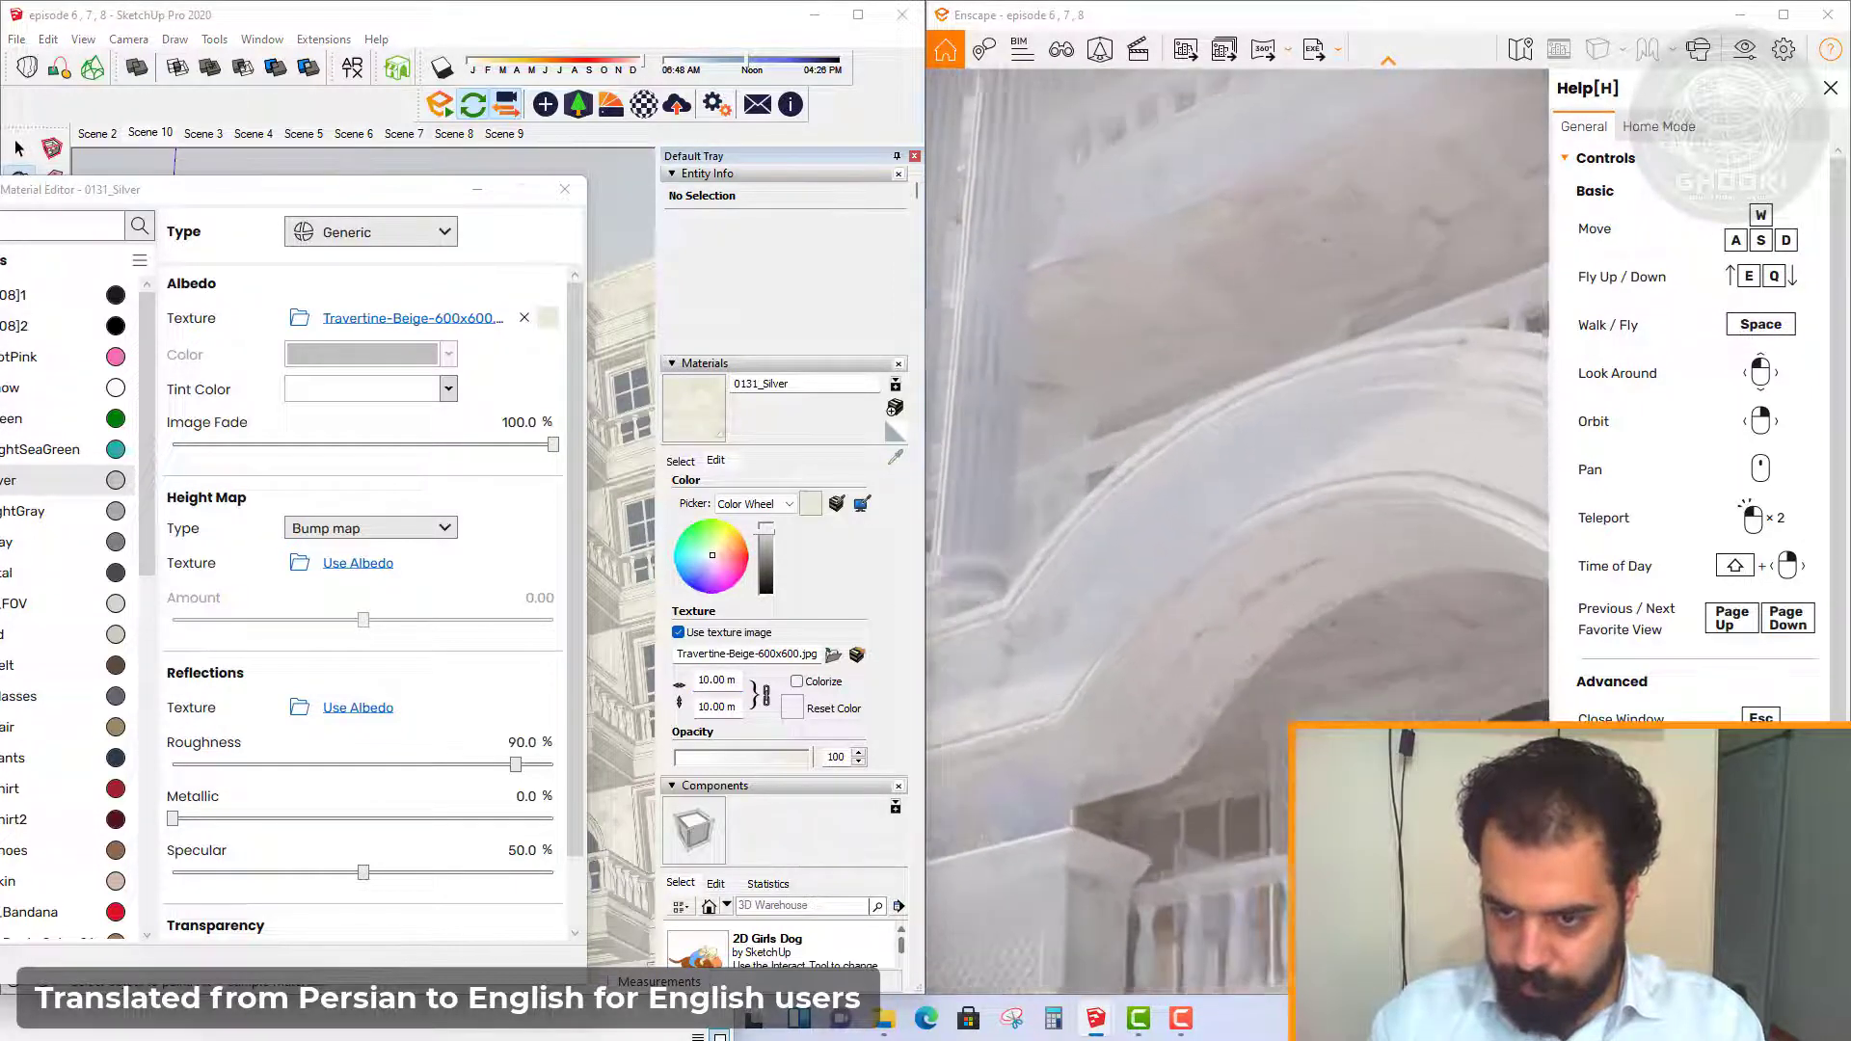
key("w")
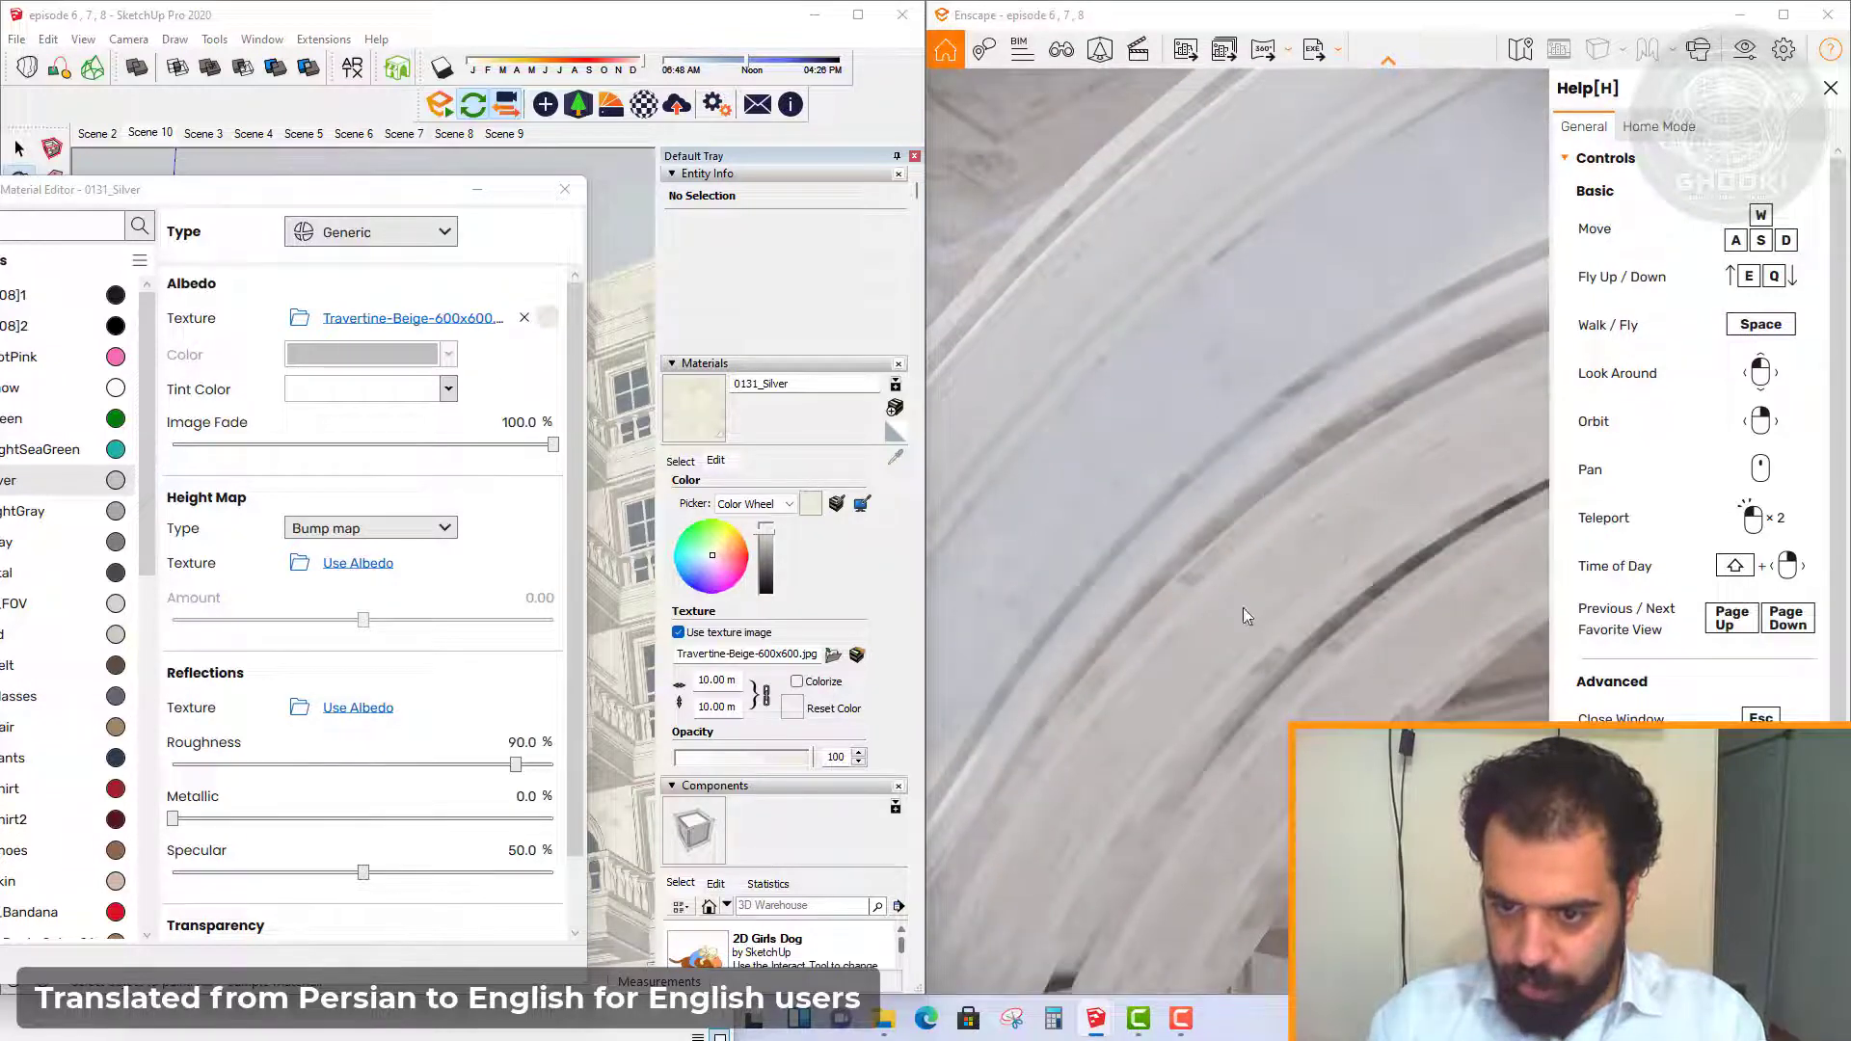
Reset the texture width to 5 m, back away, and return to Scene 10
triple_click(715, 679)
type("5m")
key("Return")
key("s")
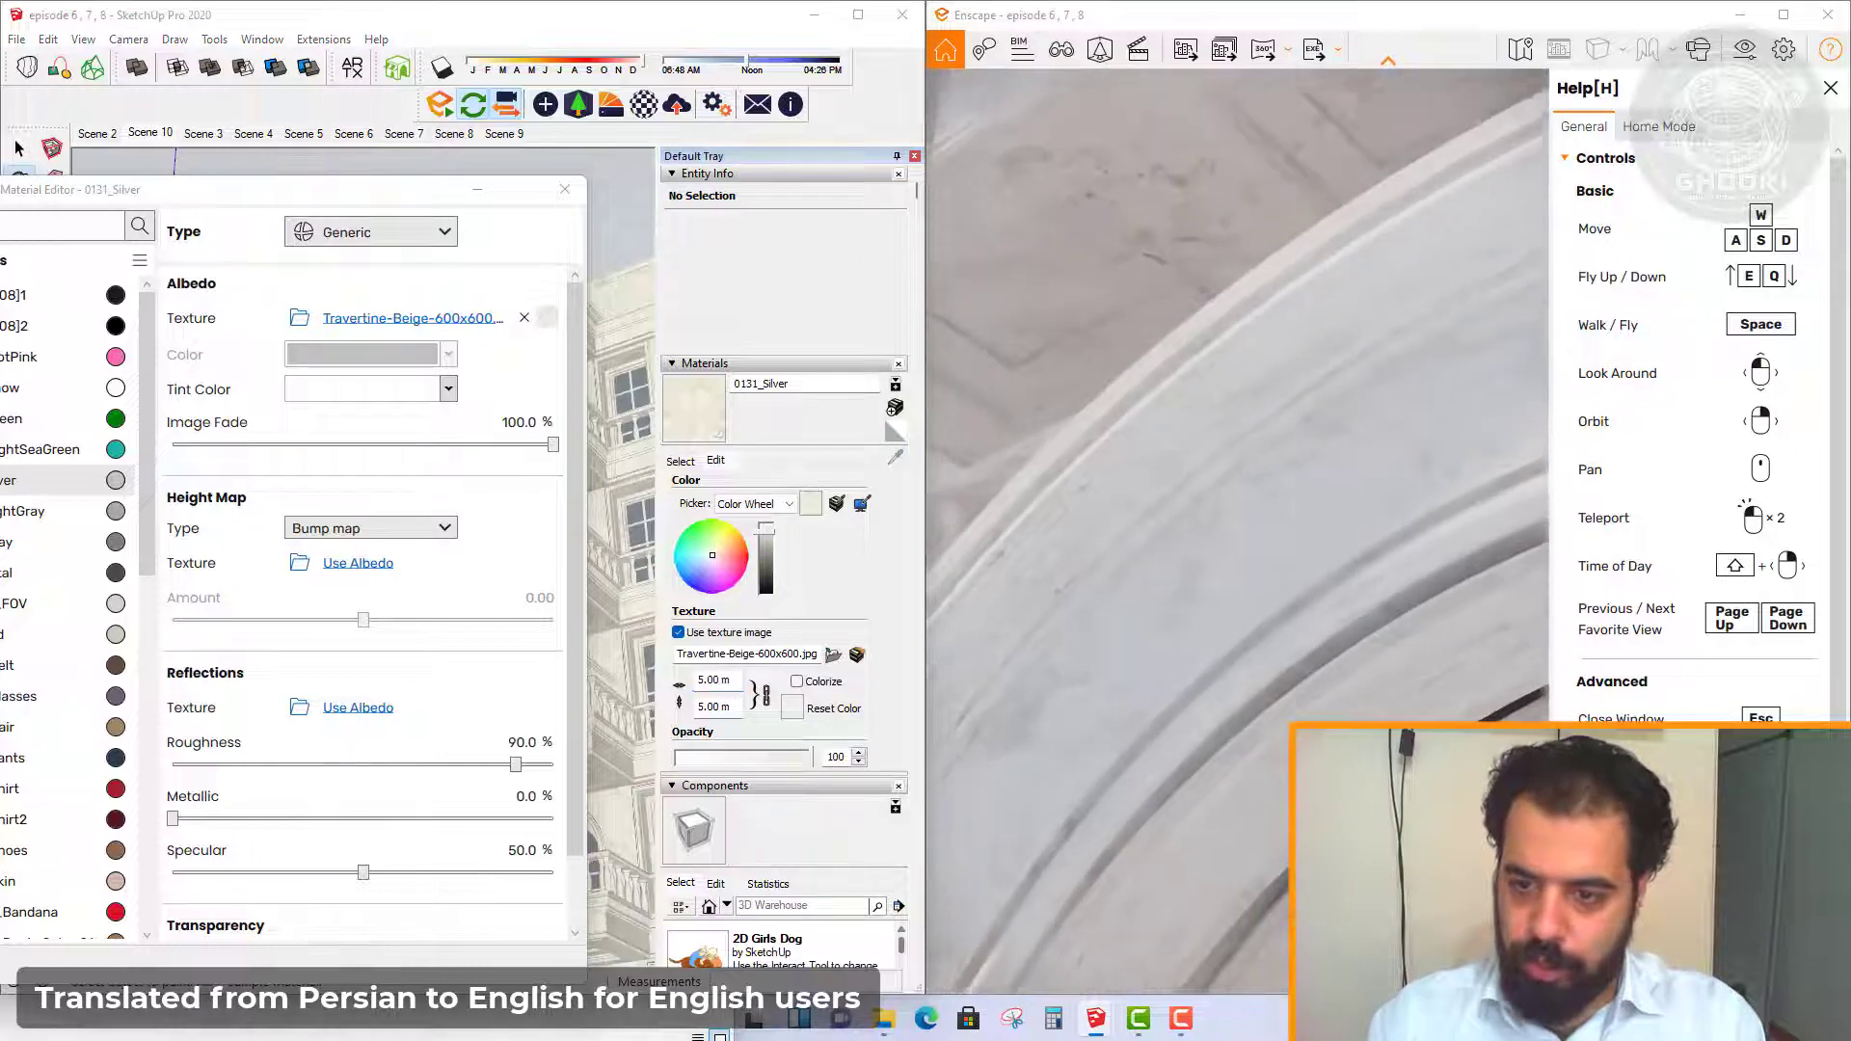
key("s")
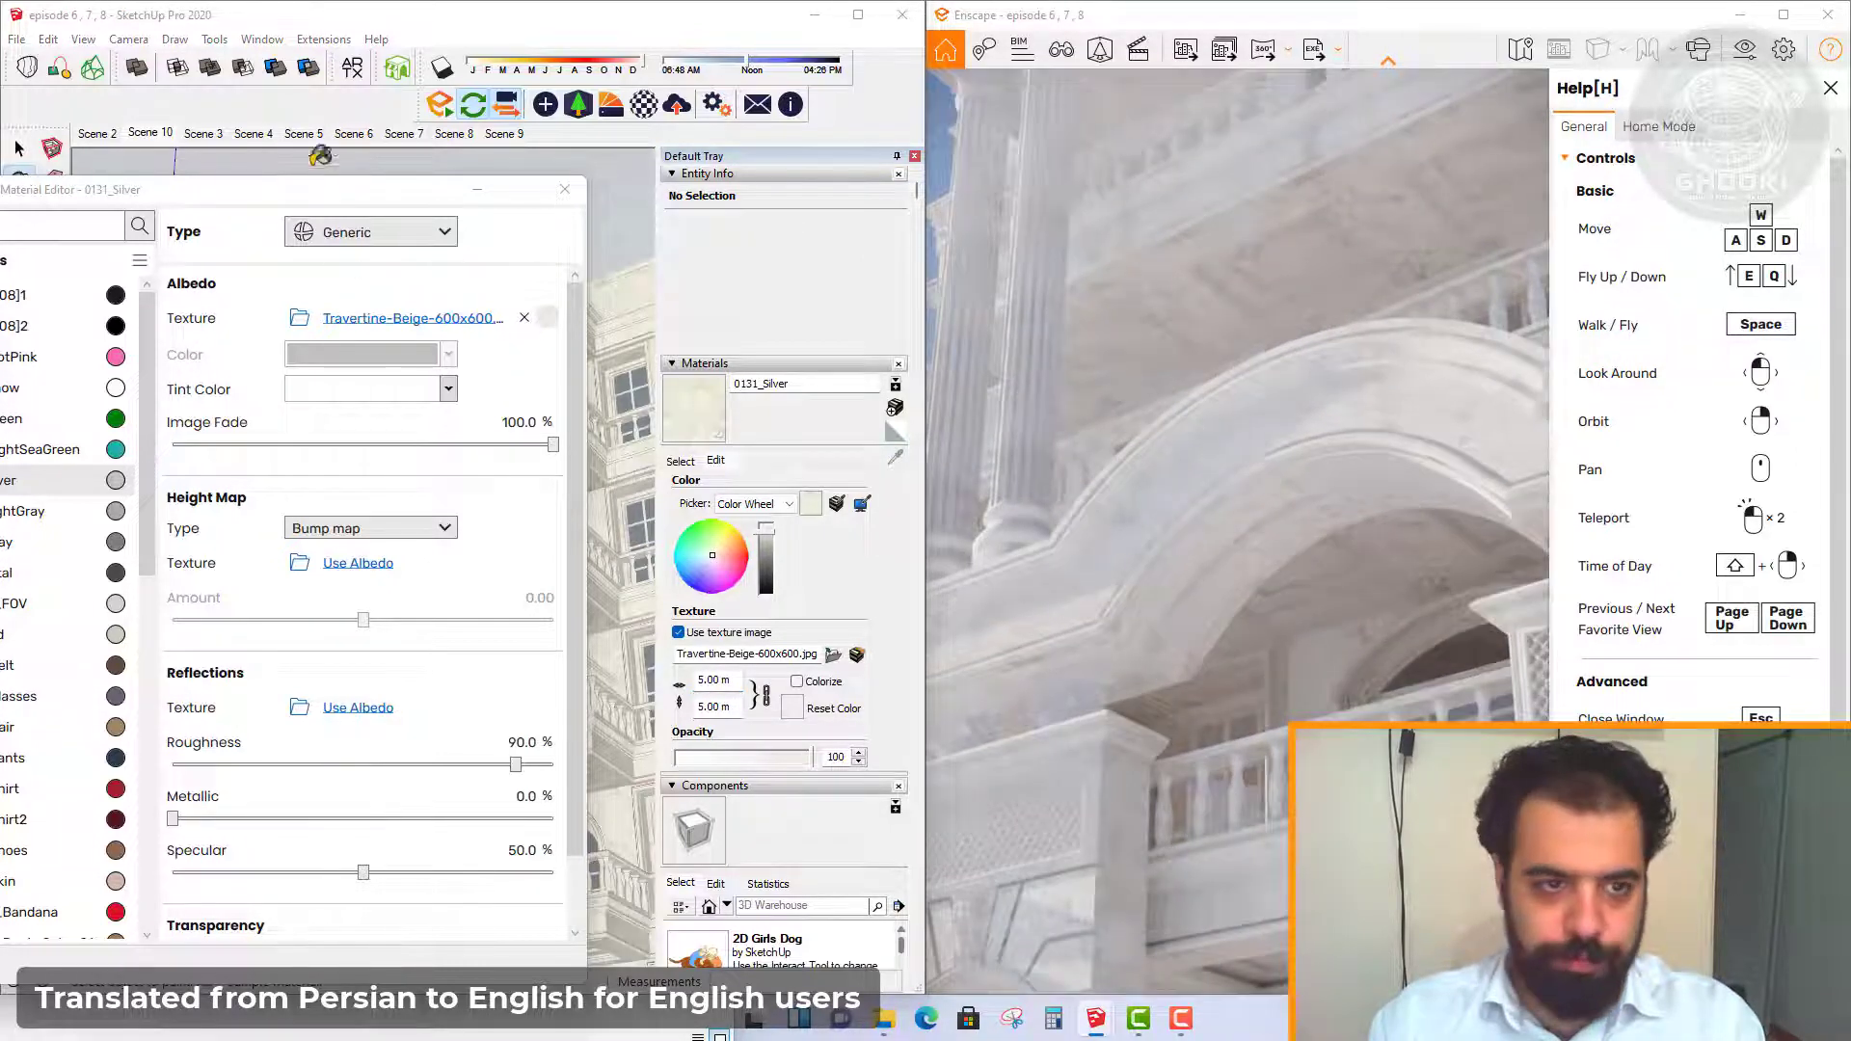
left_click(149, 133)
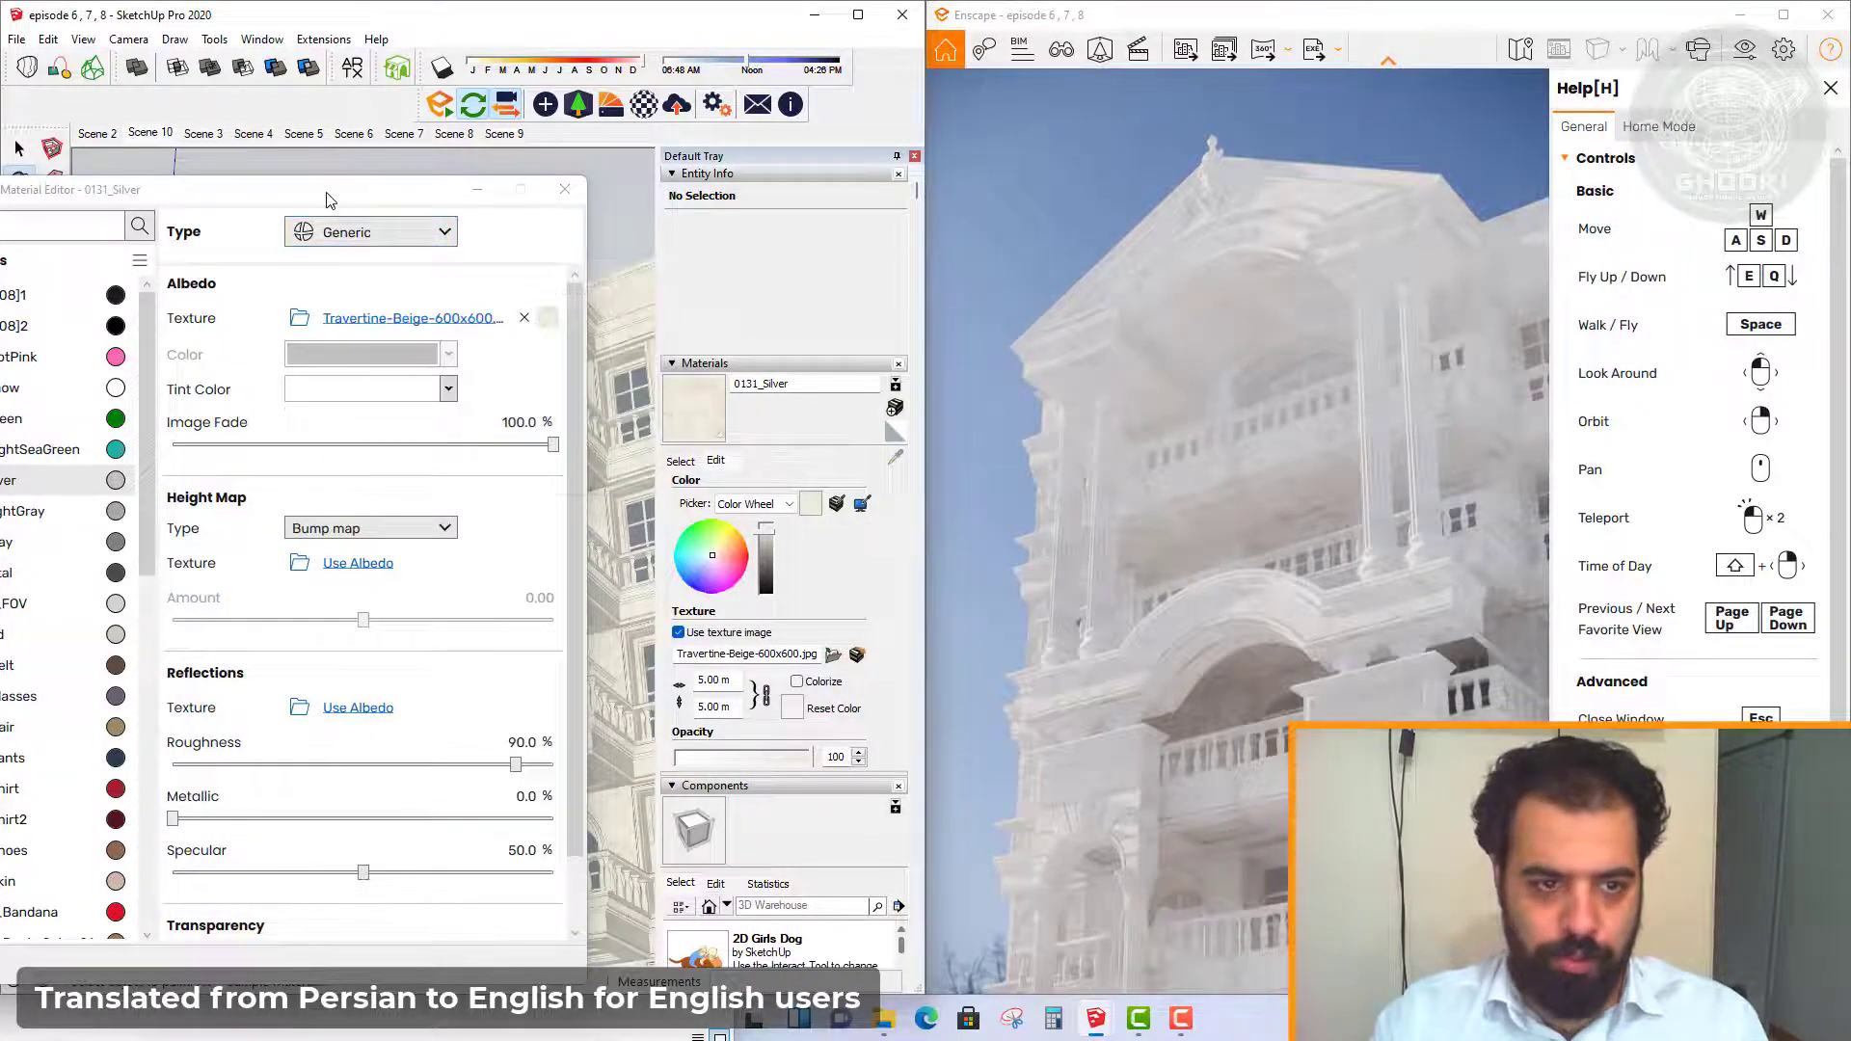
Tint the 0131_Silver material BlanchedAlmond
left_click_drag(330, 196, 695, 144)
left_click_drag(572, 137, 418, 140)
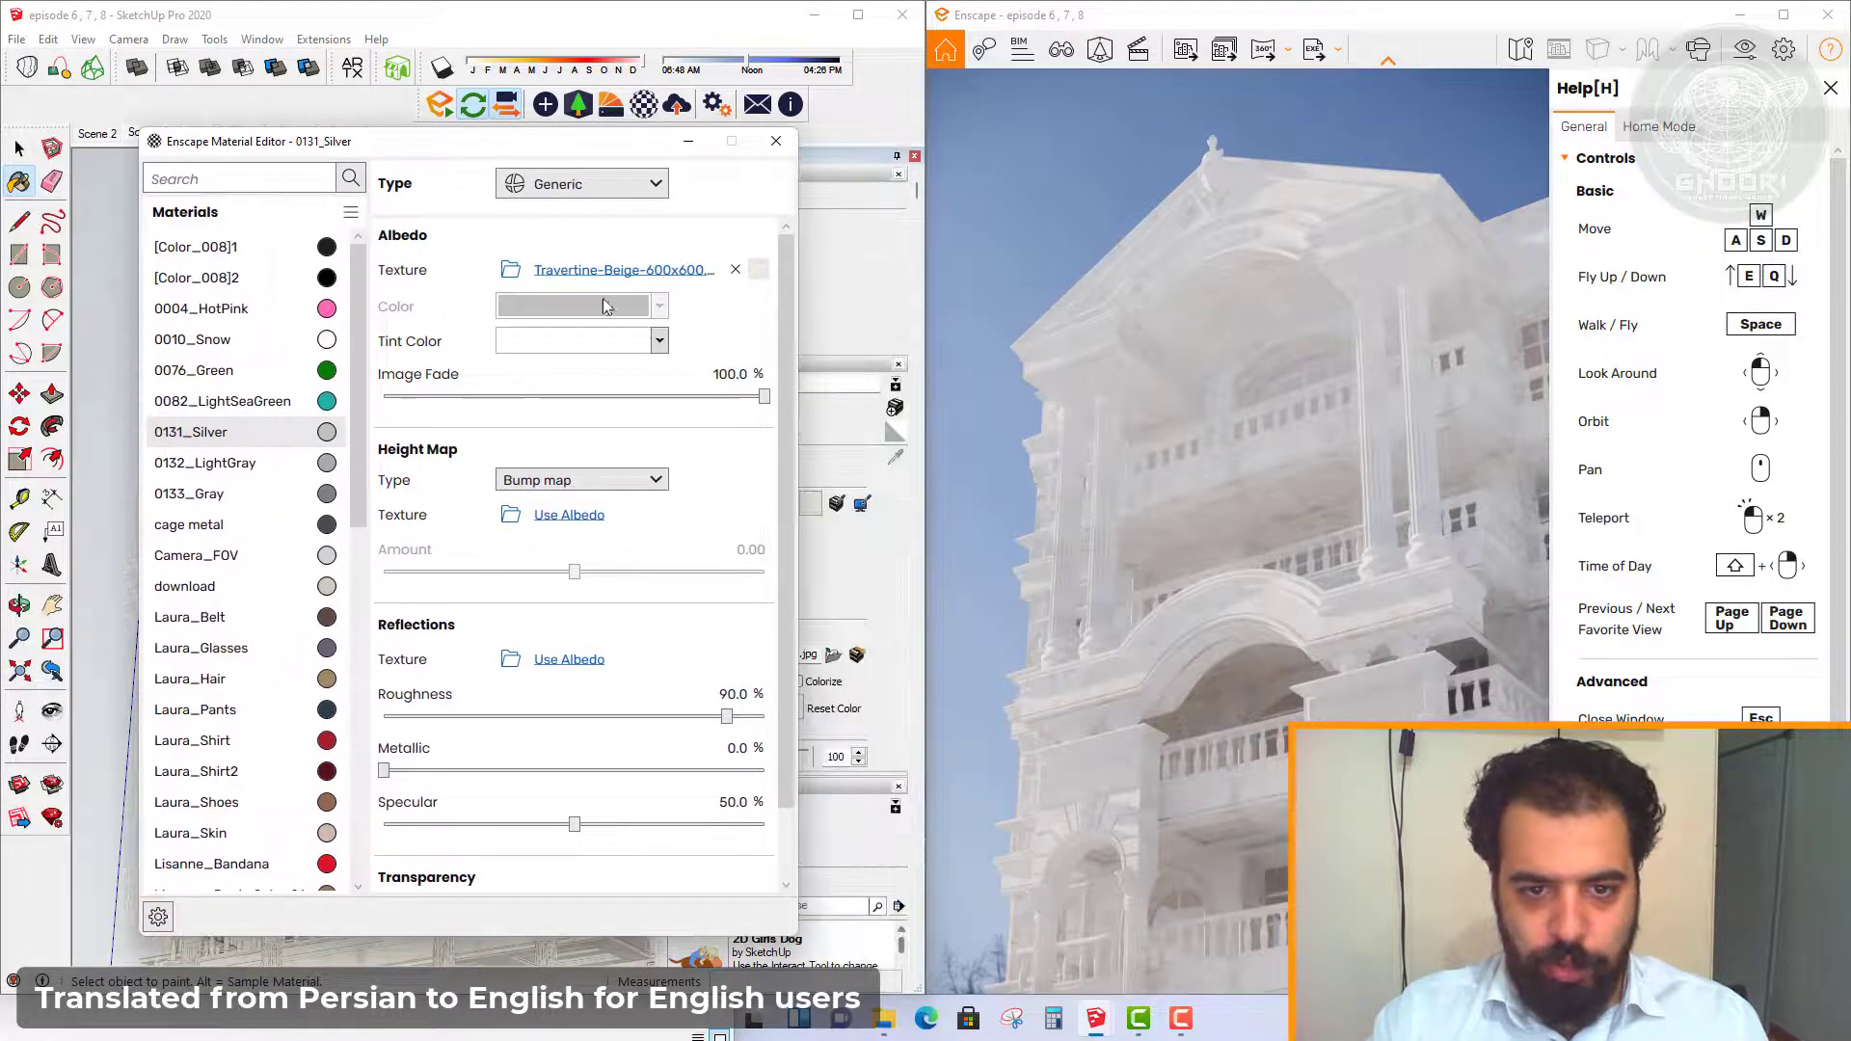
left_click(659, 341)
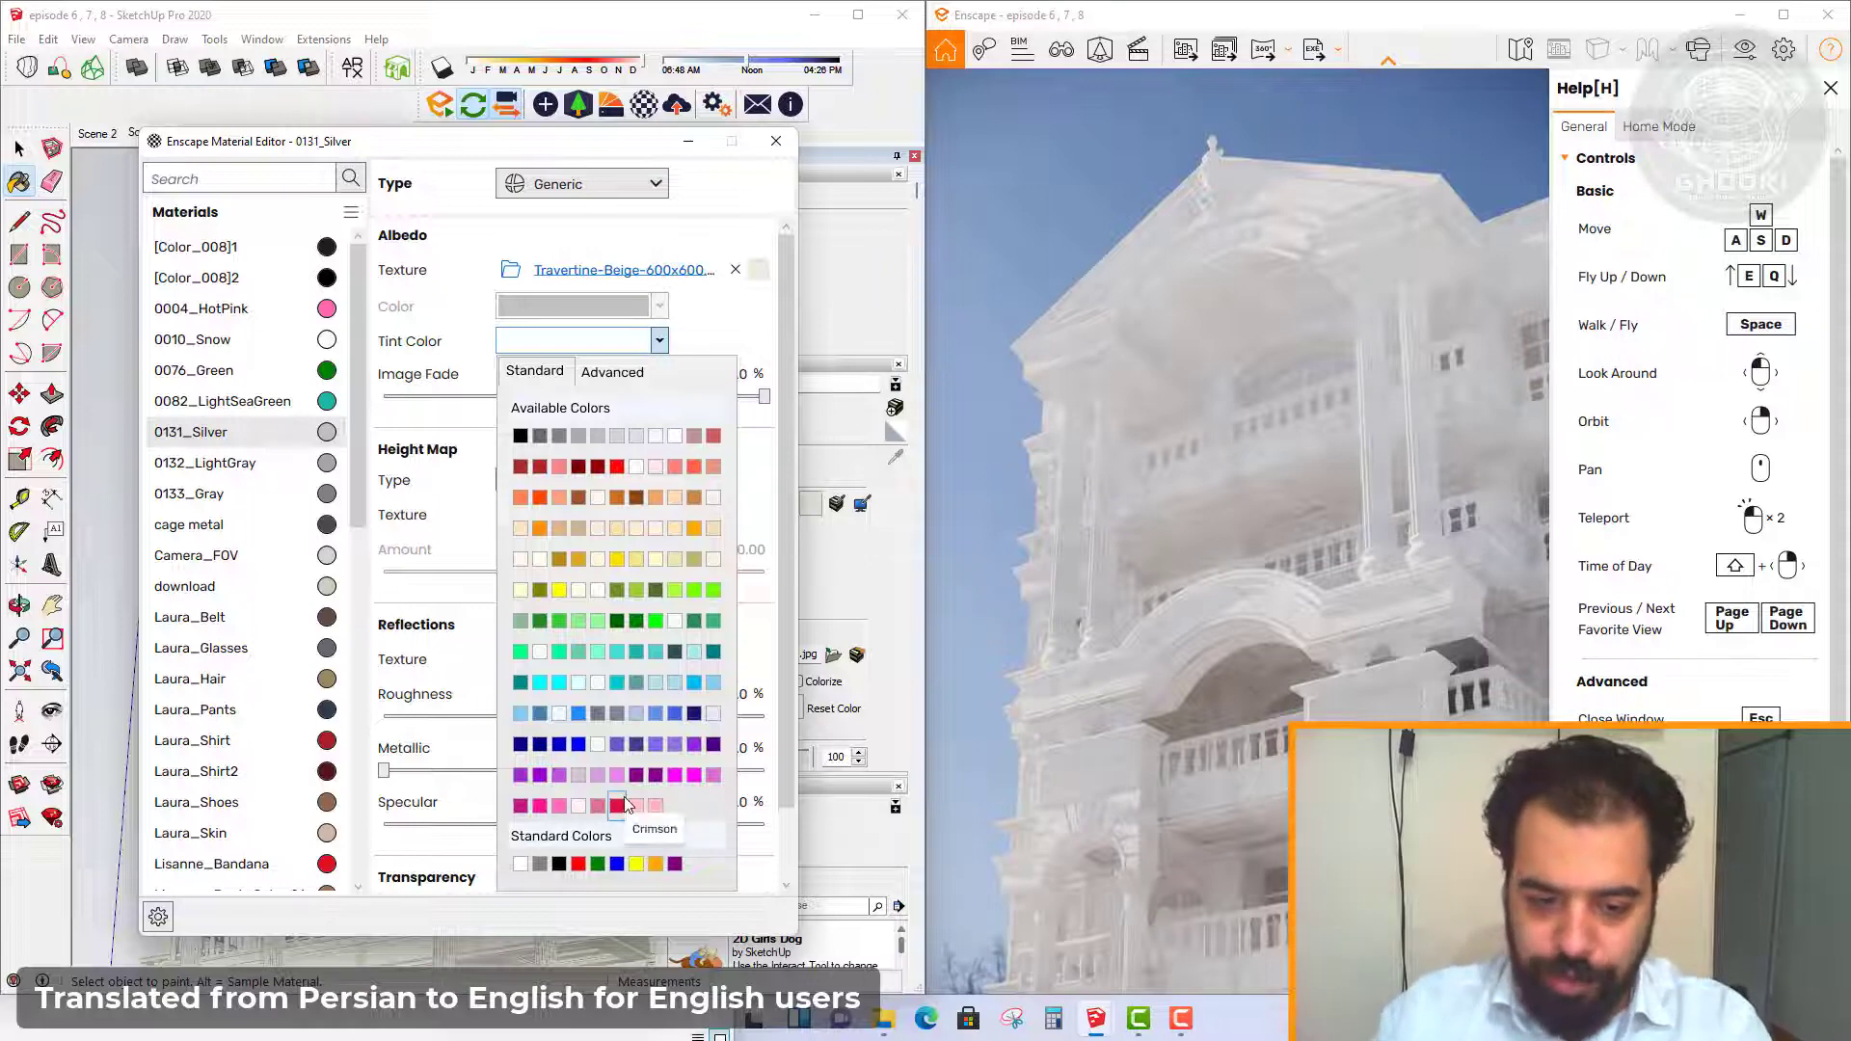
left_click(623, 531)
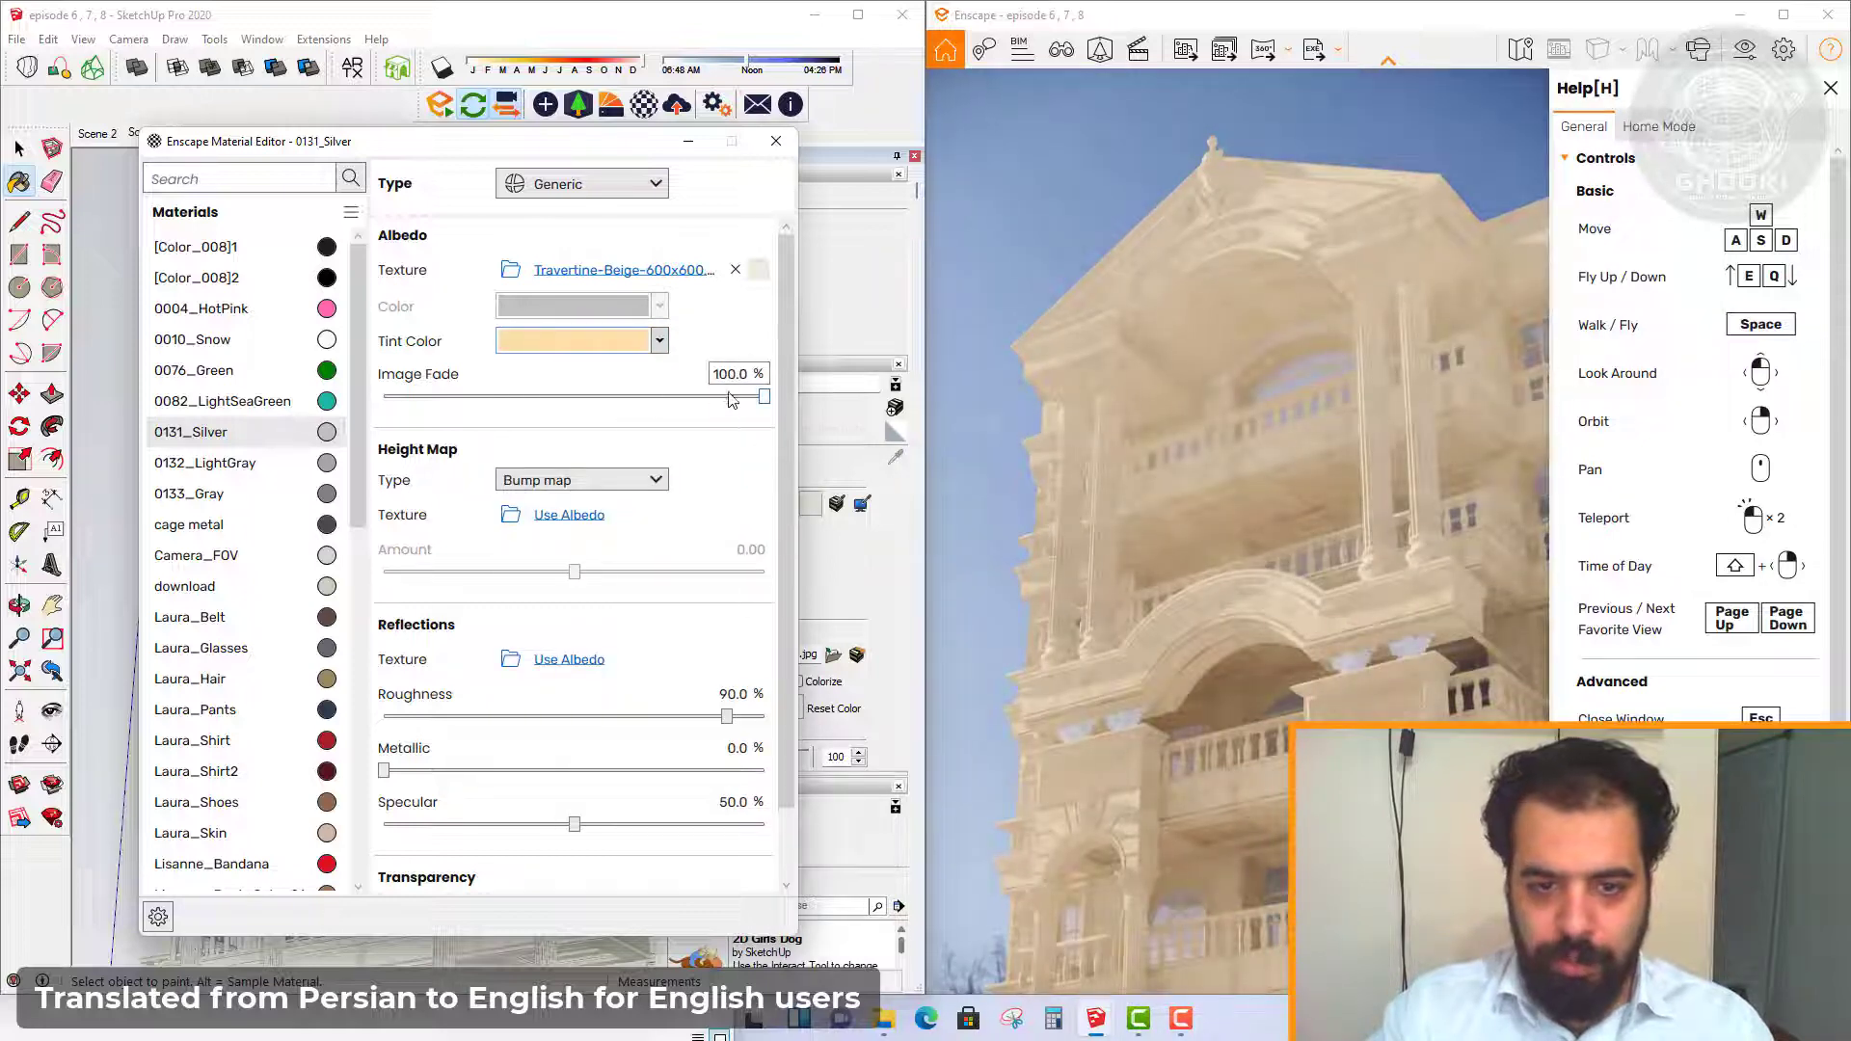
Set the texture Image Fade to 61% and view the beige model
left_click_drag(759, 399, 562, 403)
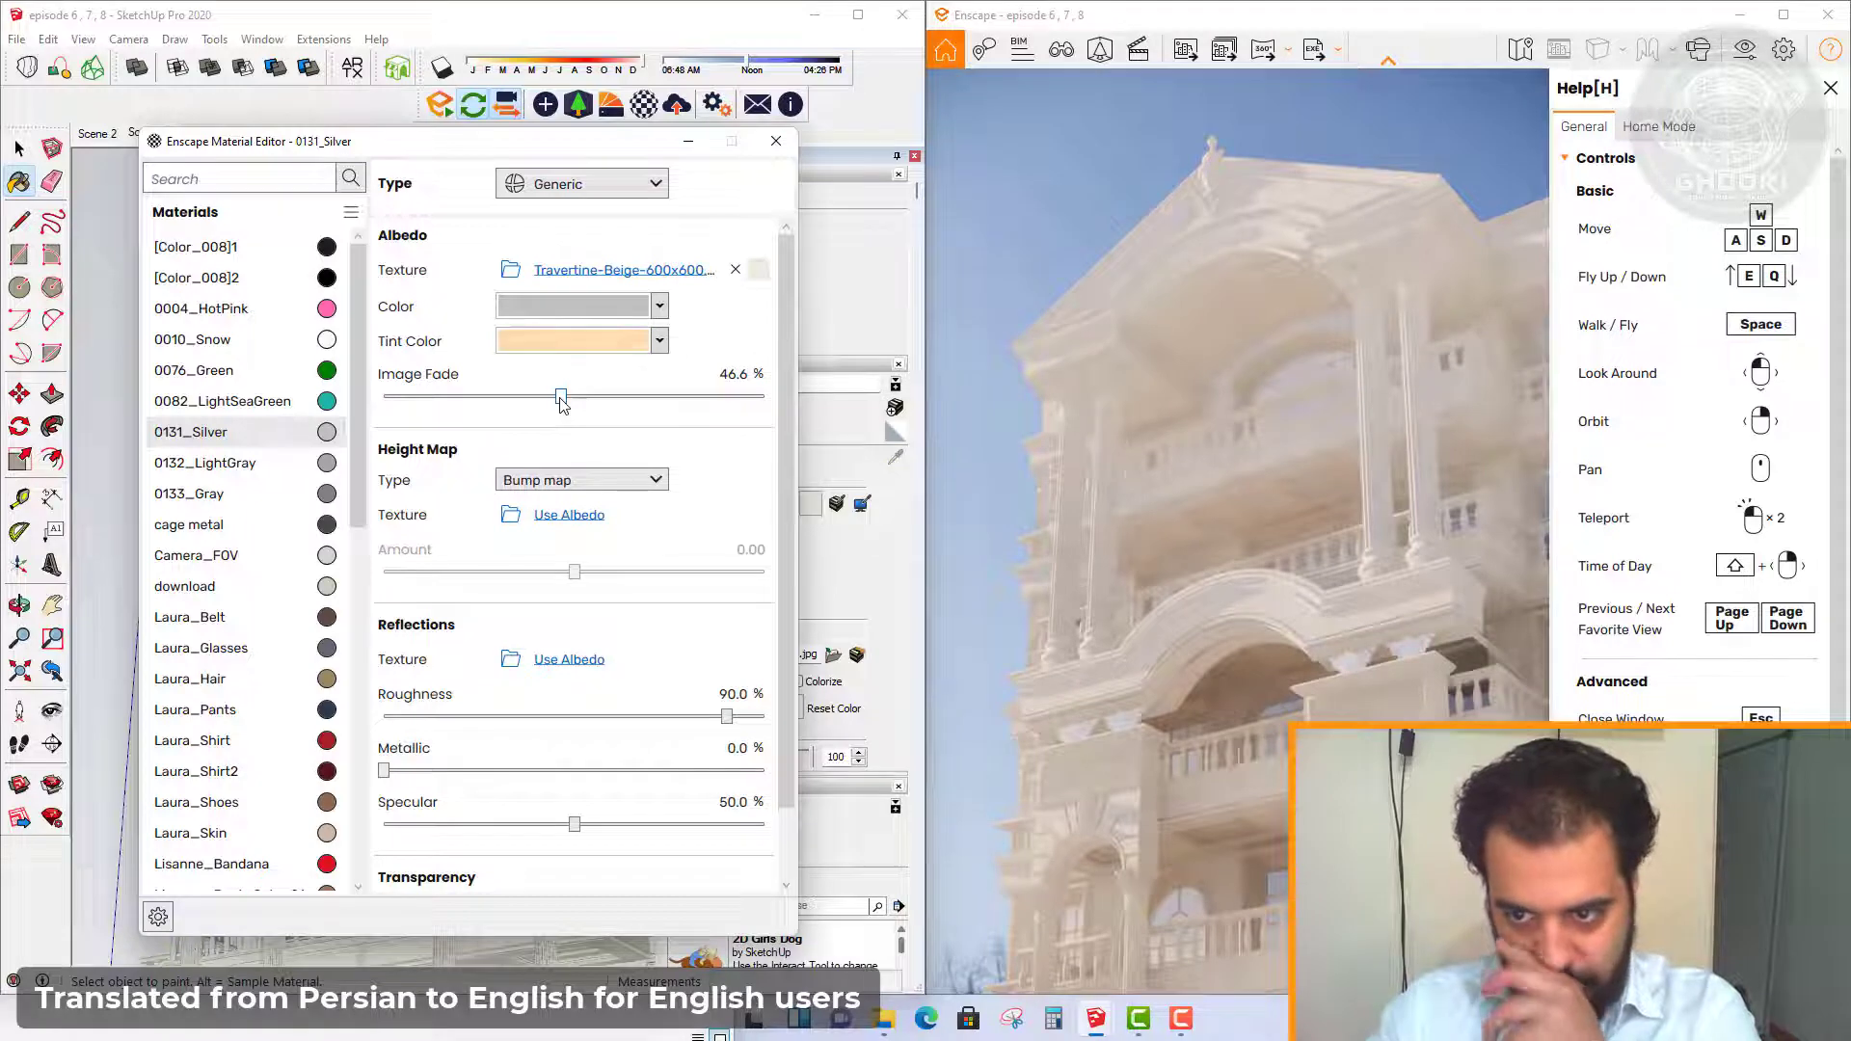
left_click_drag(561, 404, 784, 407)
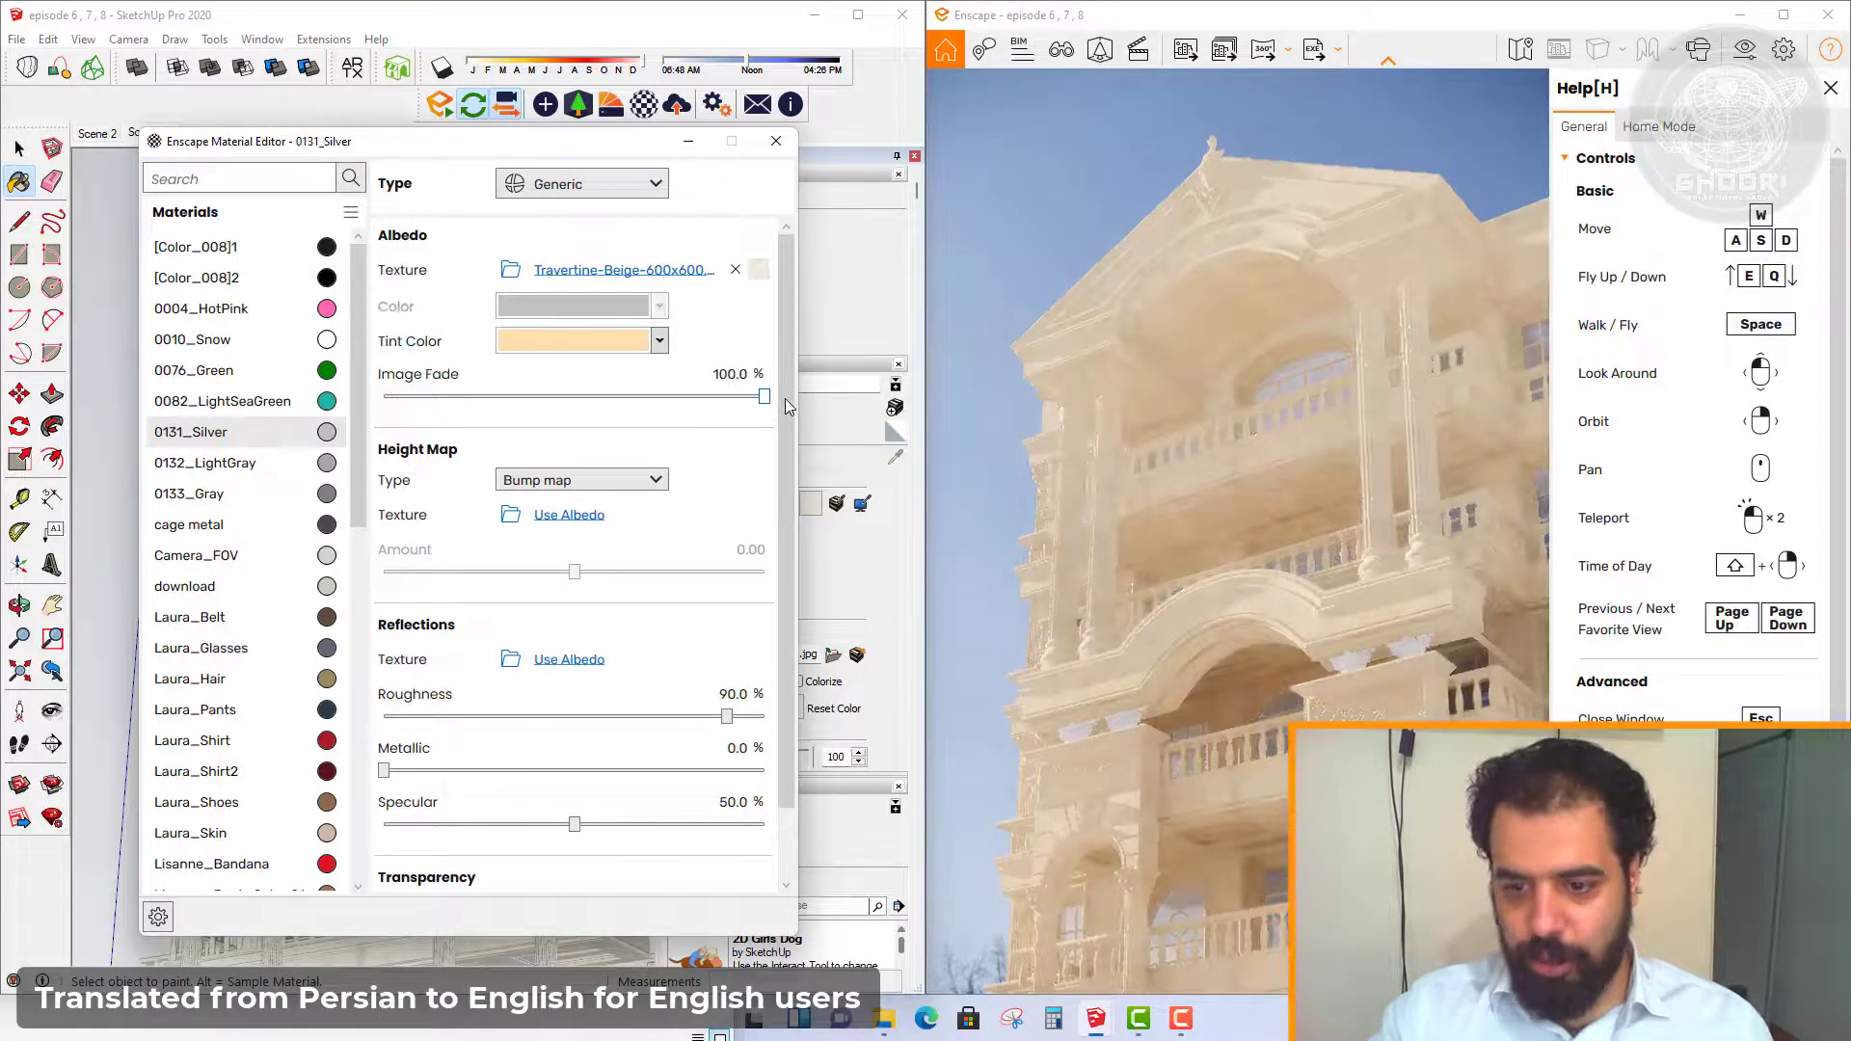
left_click_drag(767, 400, 617, 395)
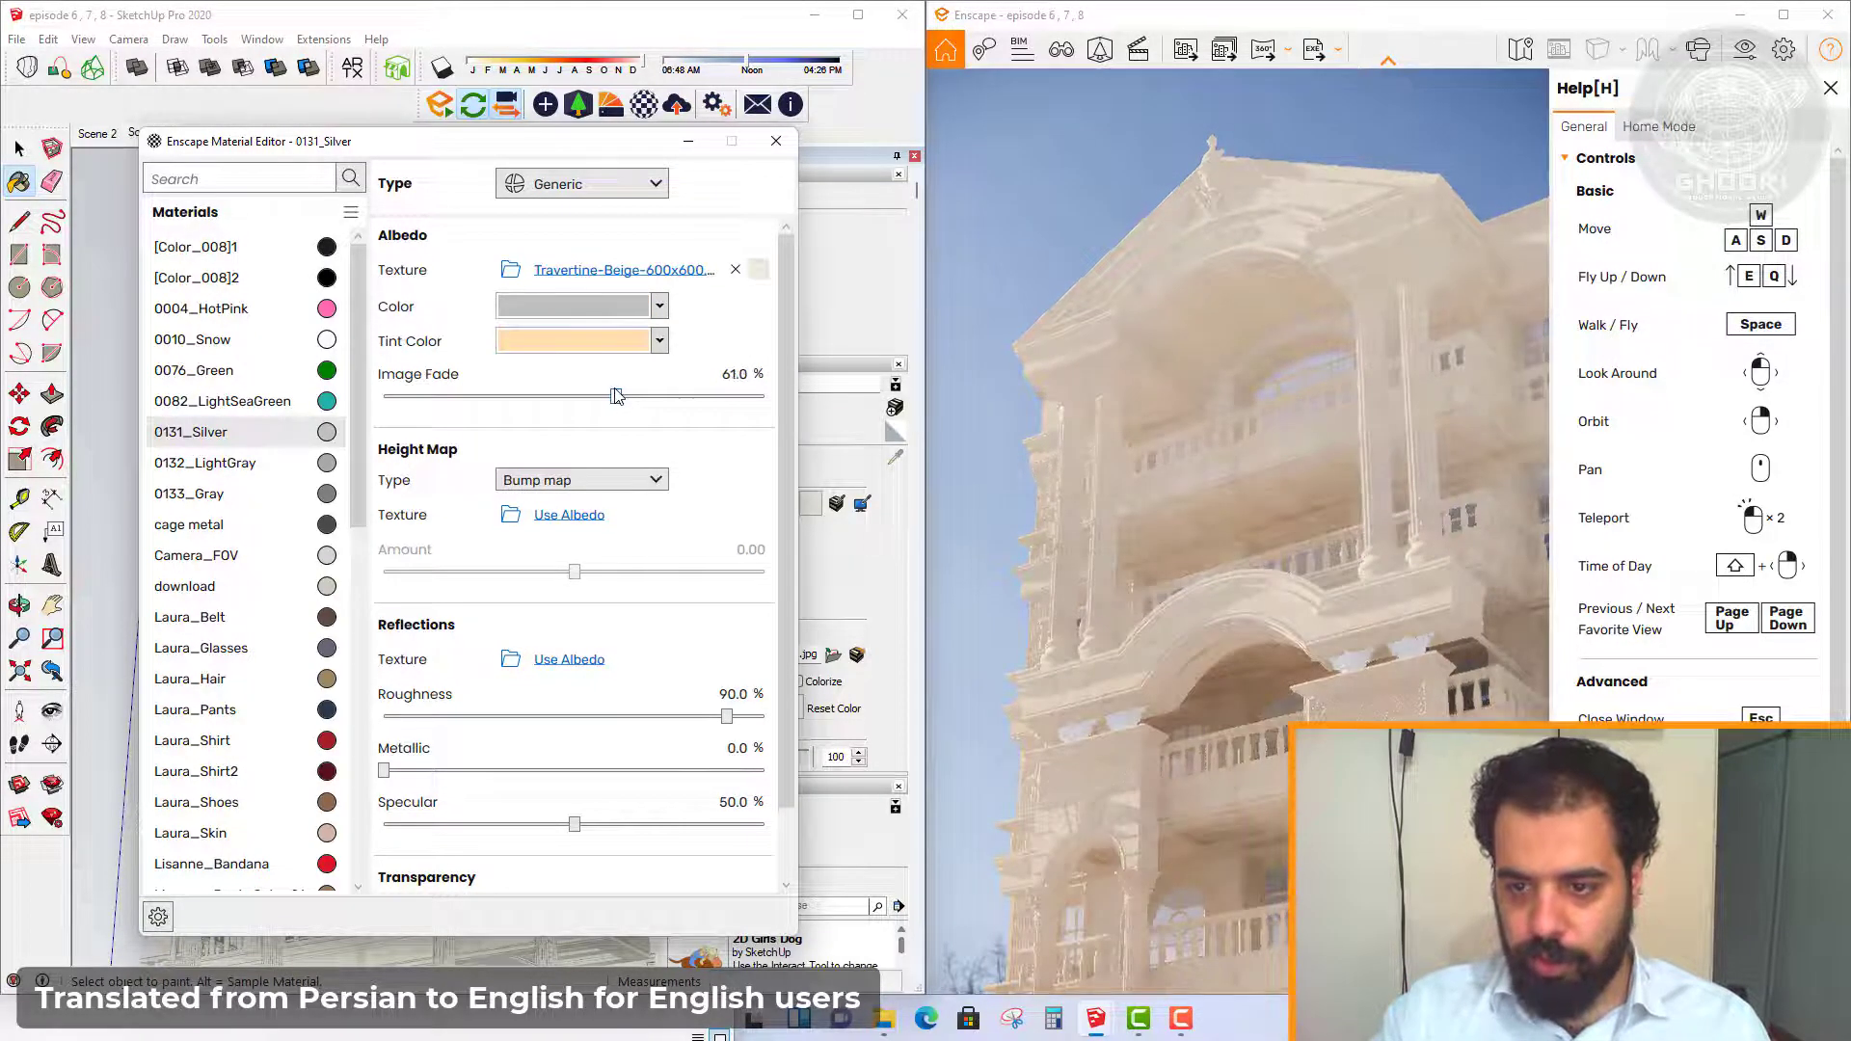
left_click_drag(655, 150, 498, 749)
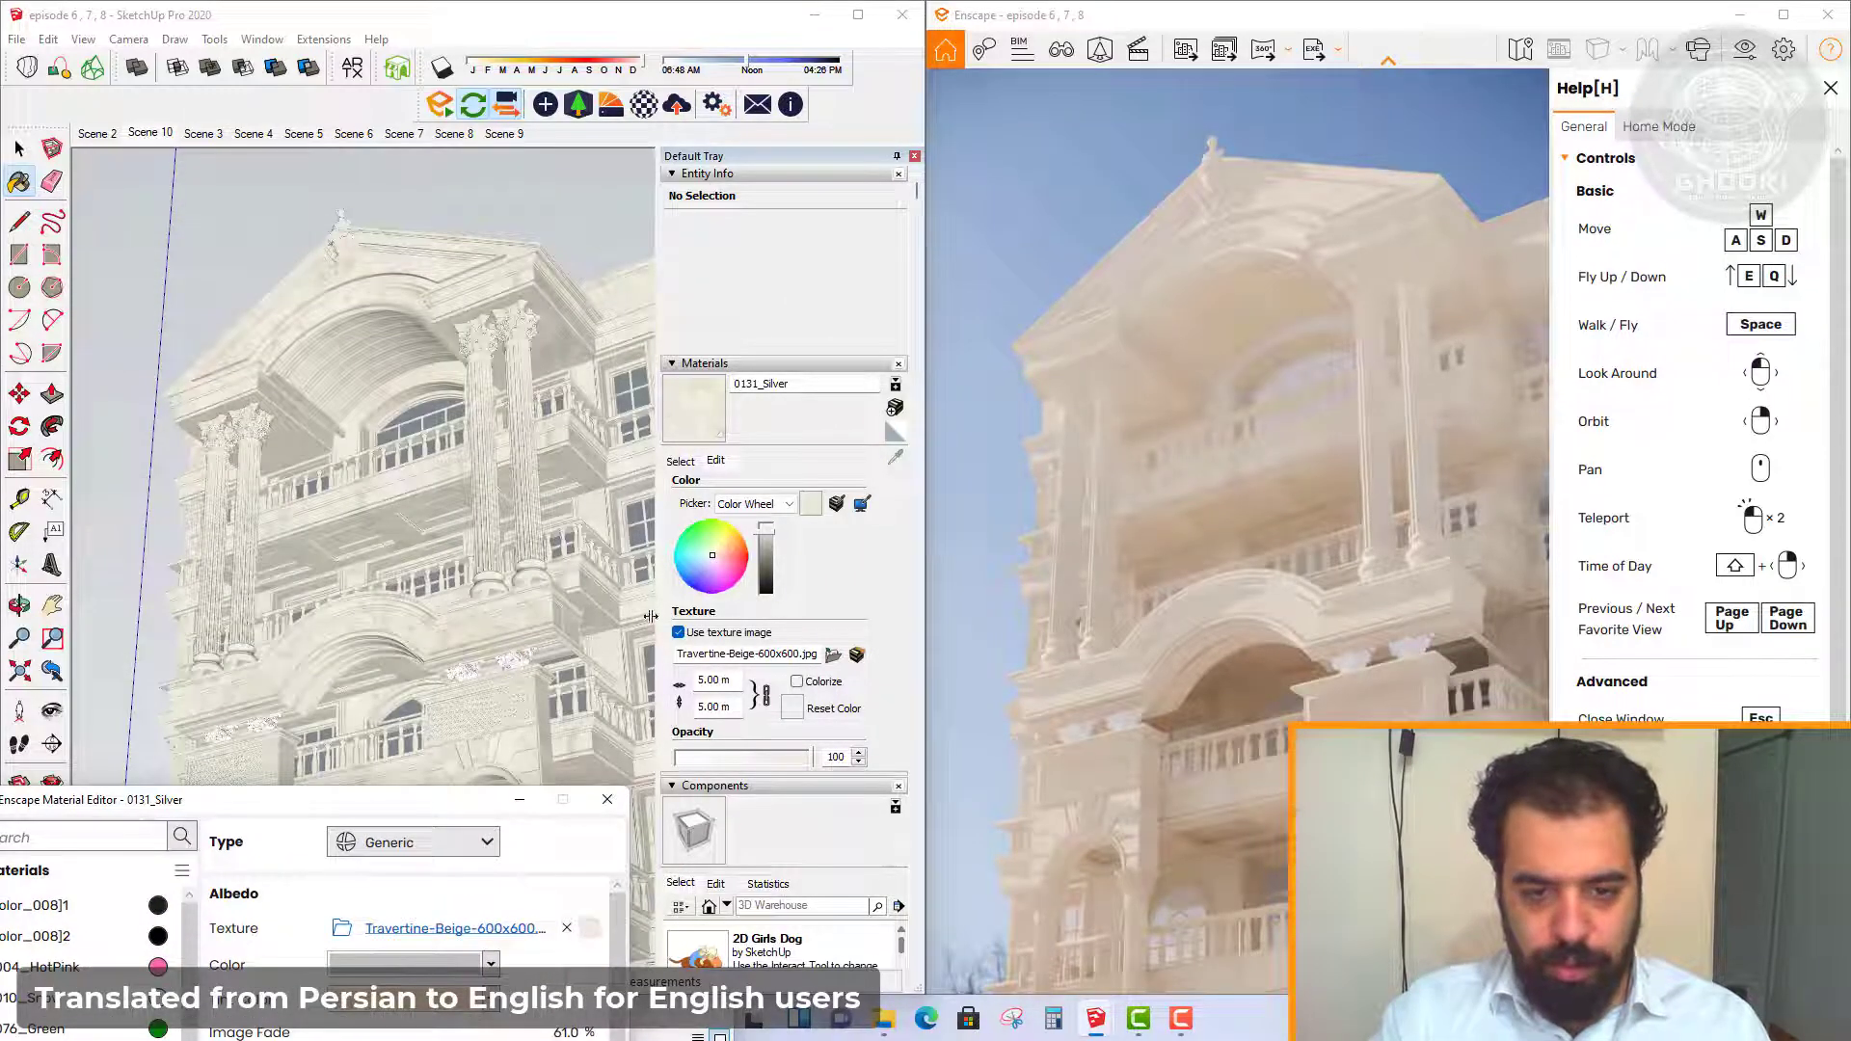
left_click(532, 653)
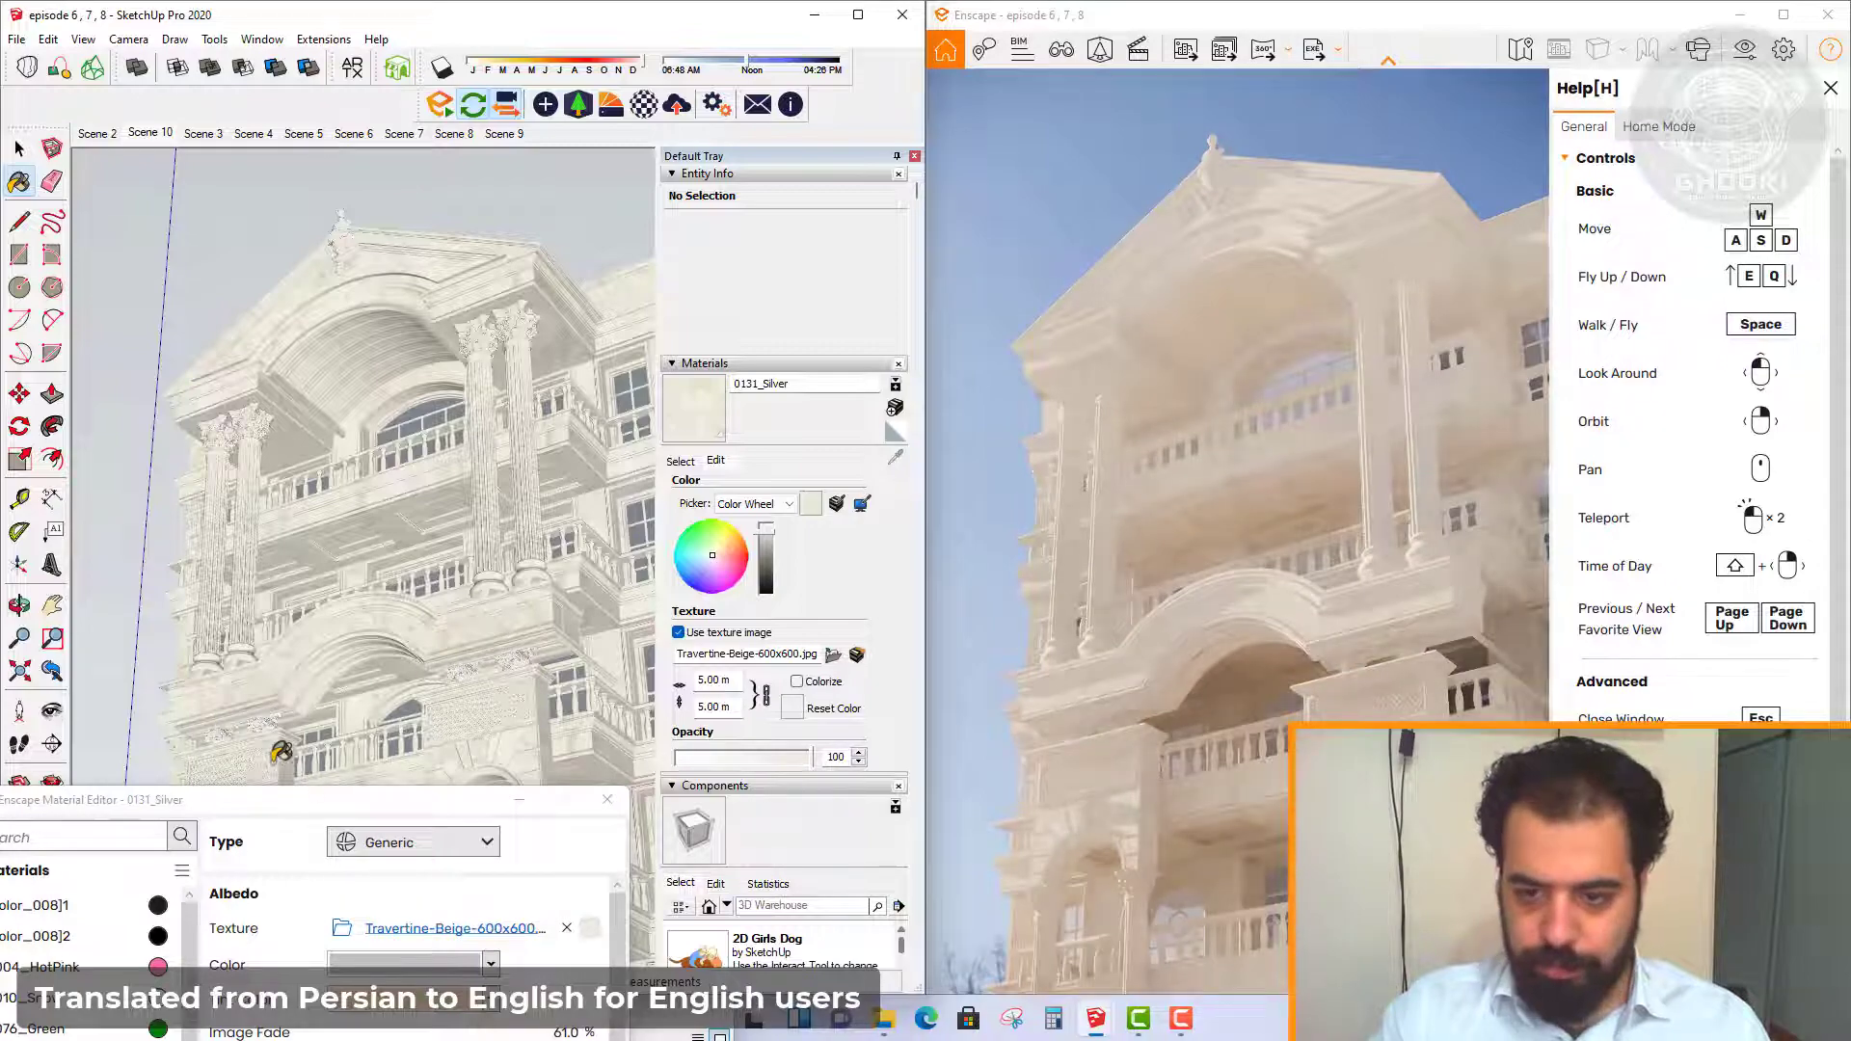
left_click_drag(392, 800, 506, 556)
left_click_drag(506, 466, 586, 128)
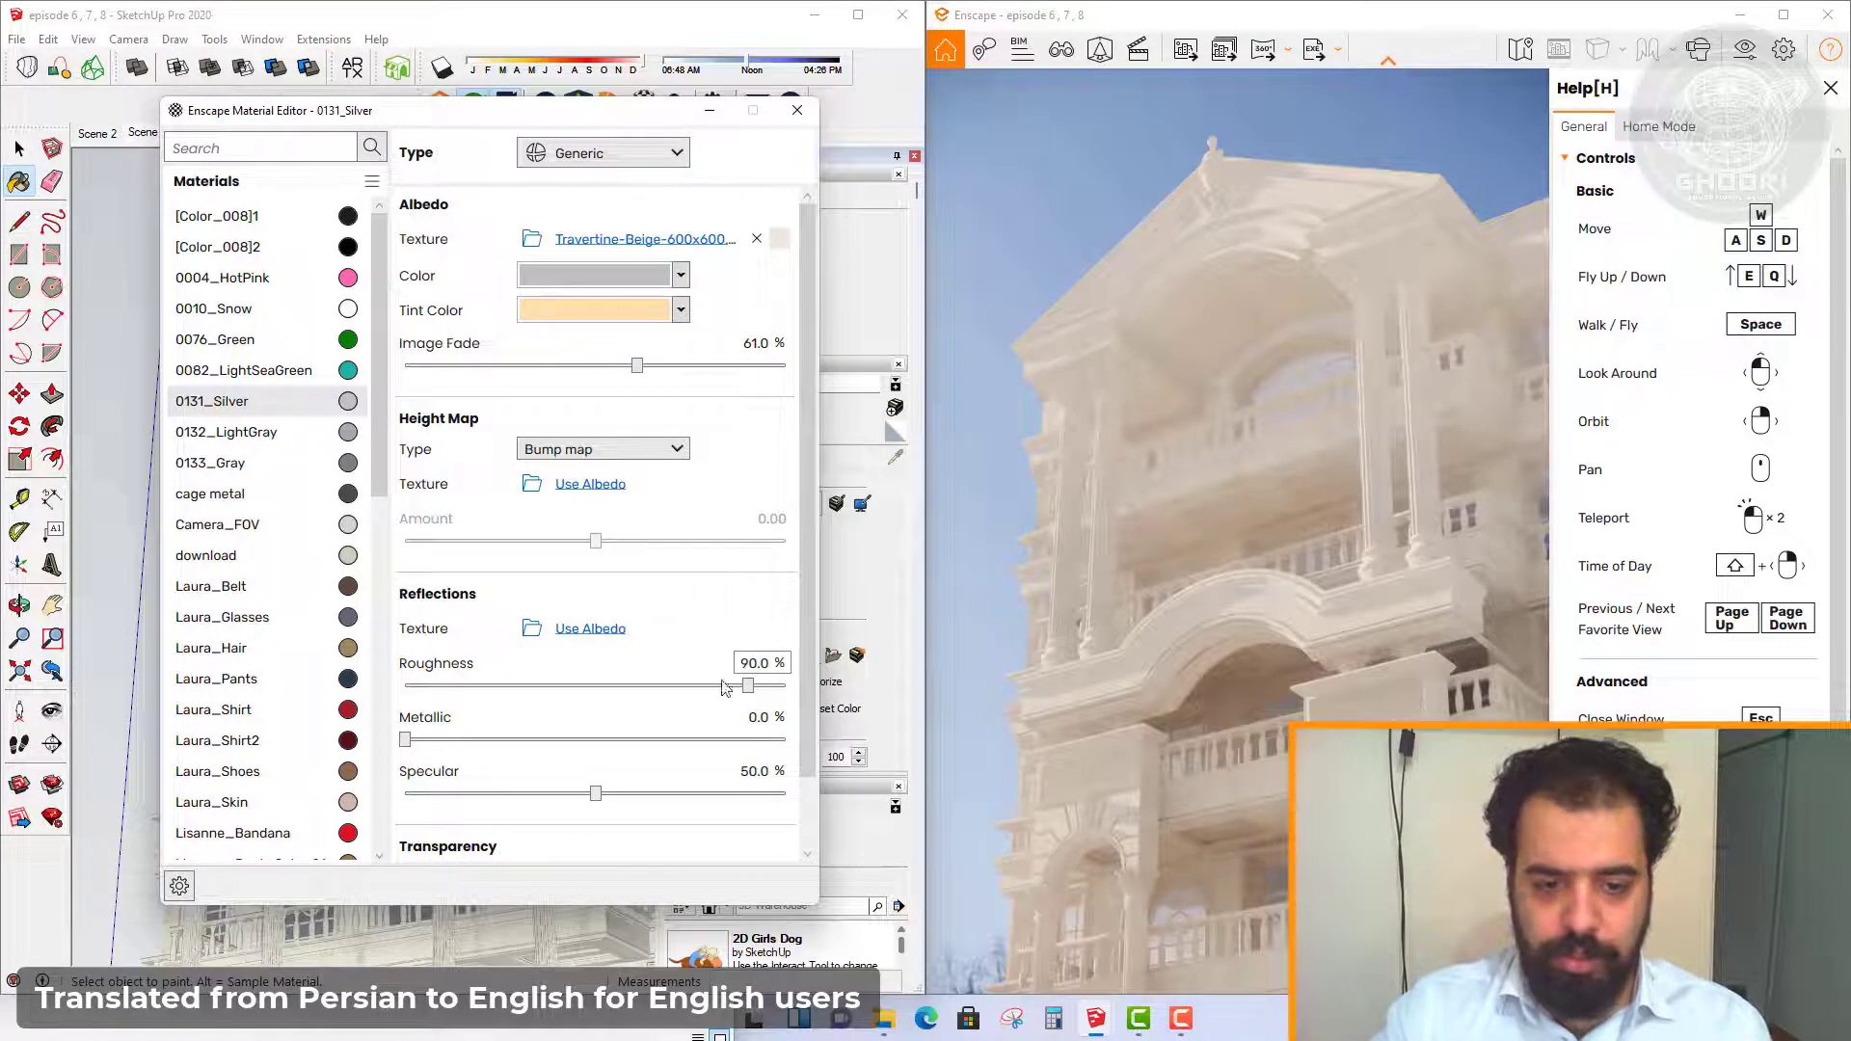
left_click(587, 484)
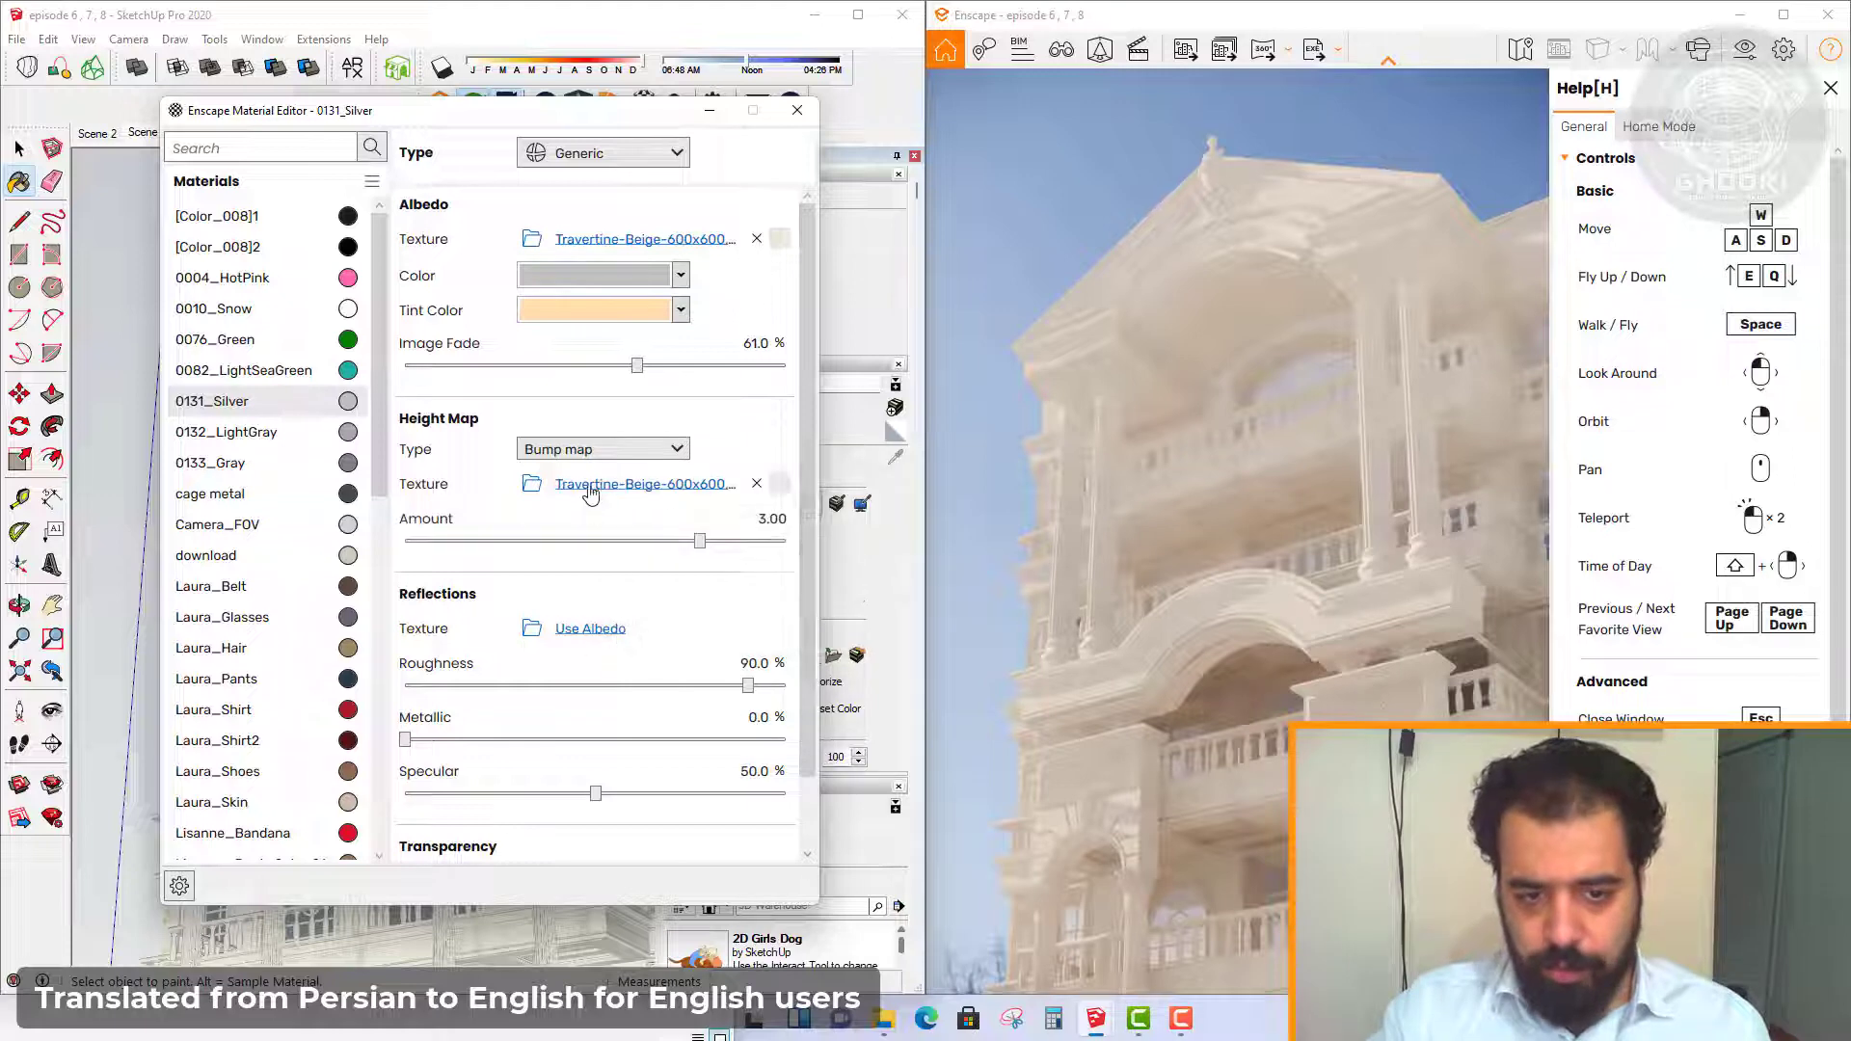
left_click(1324, 586)
key("w")
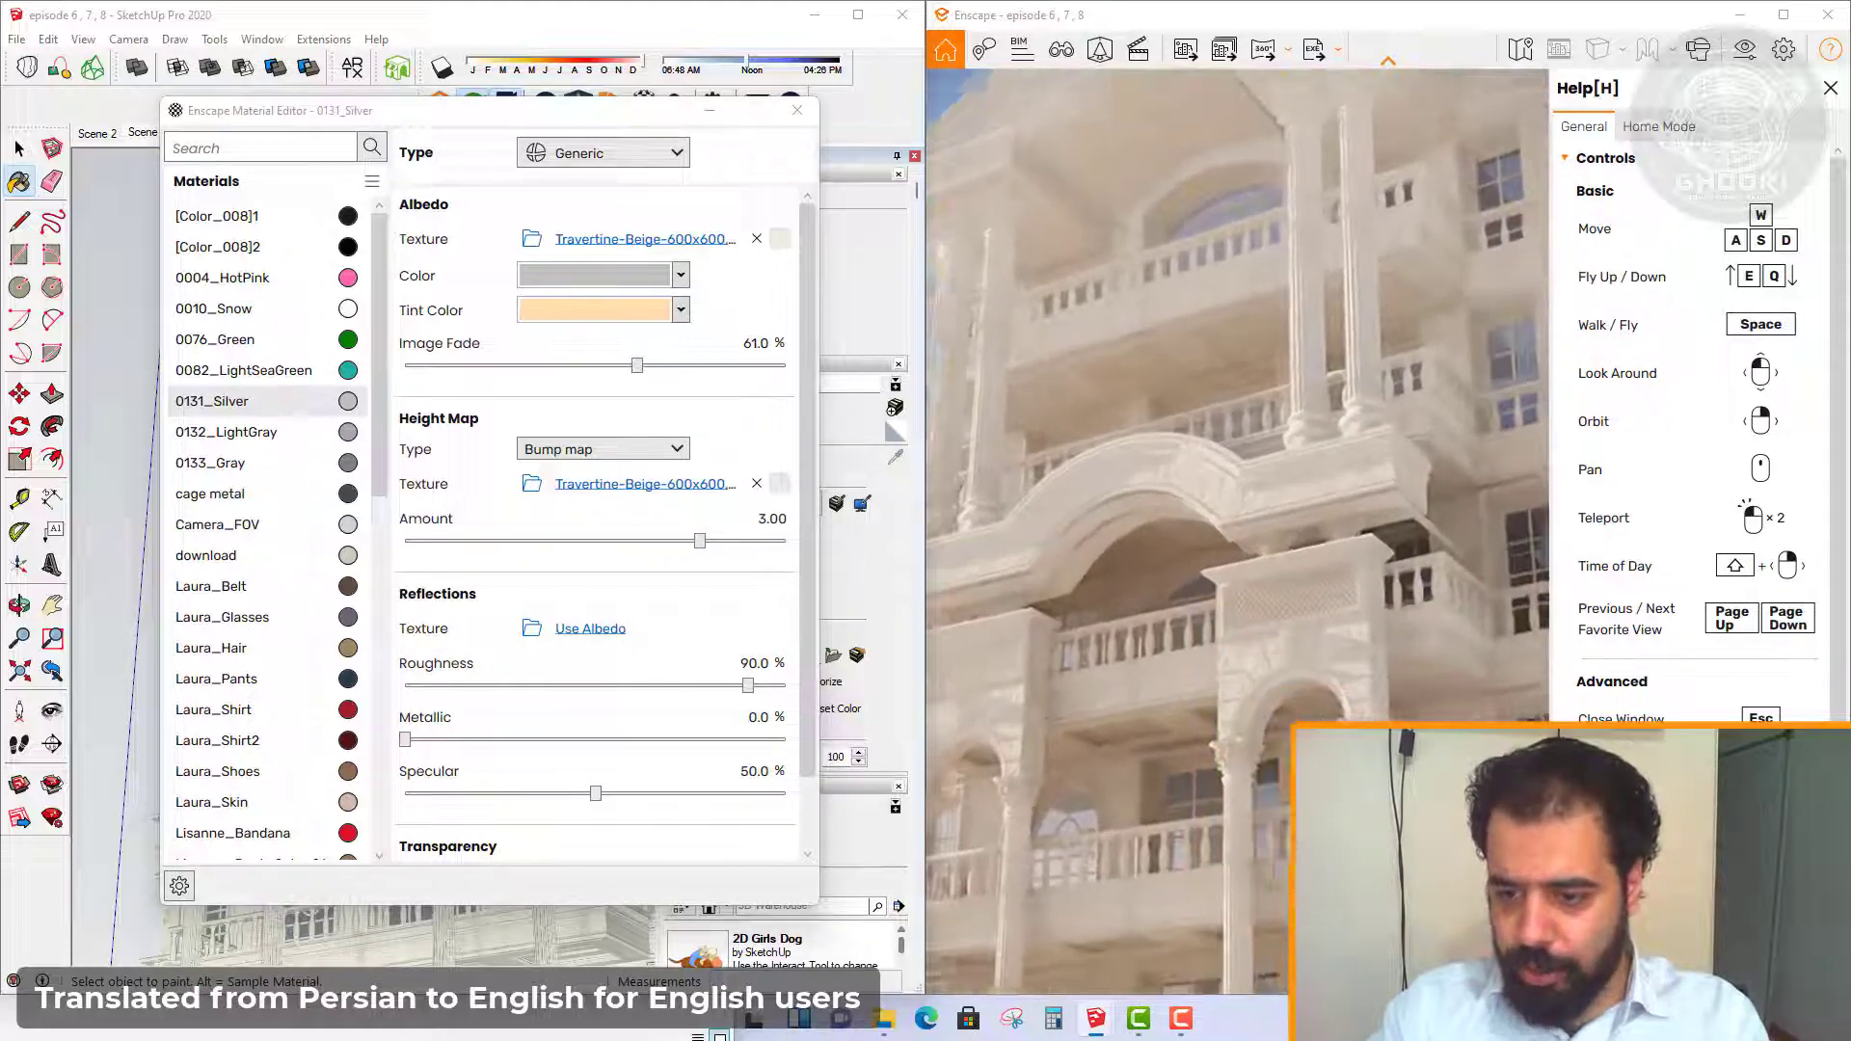
key("w")
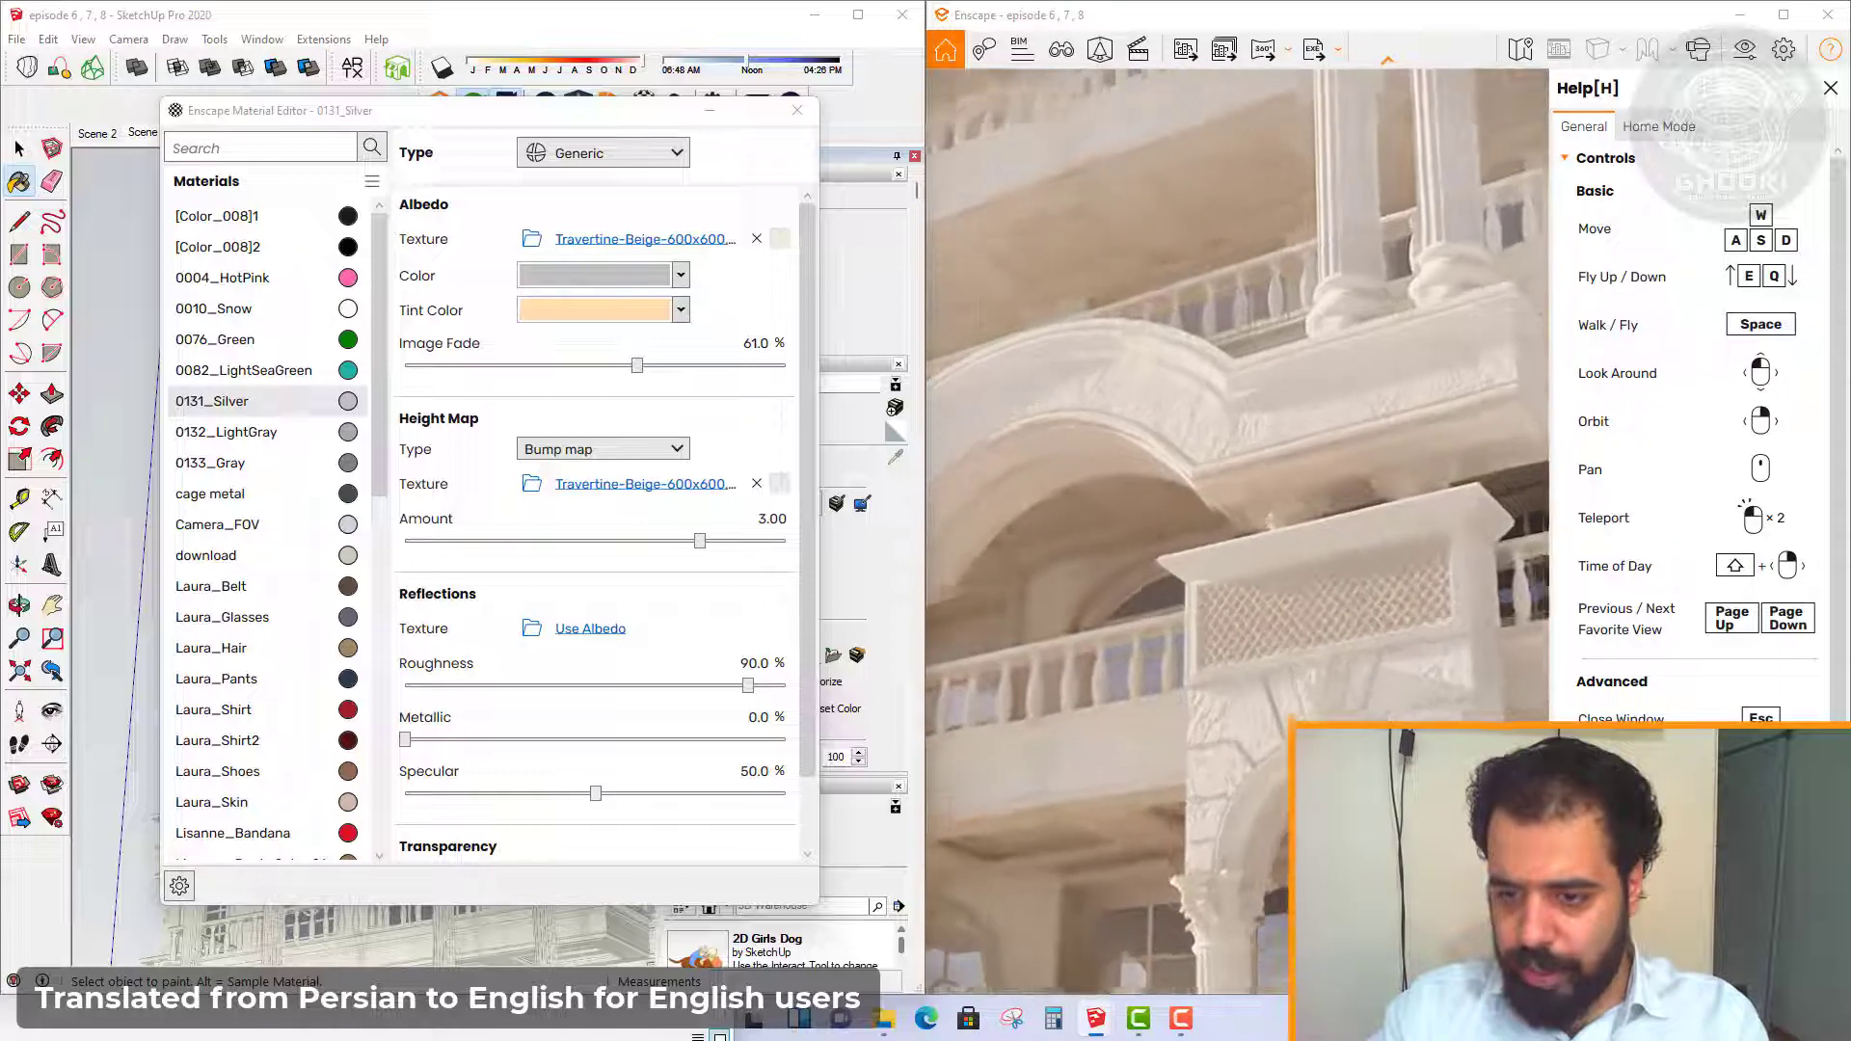
mouse_move(701, 541)
left_mouse_down()
mouse_move(483, 551)
mouse_move(755, 552)
mouse_move(492, 558)
mouse_move(626, 557)
left_mouse_up()
left_click(755, 483)
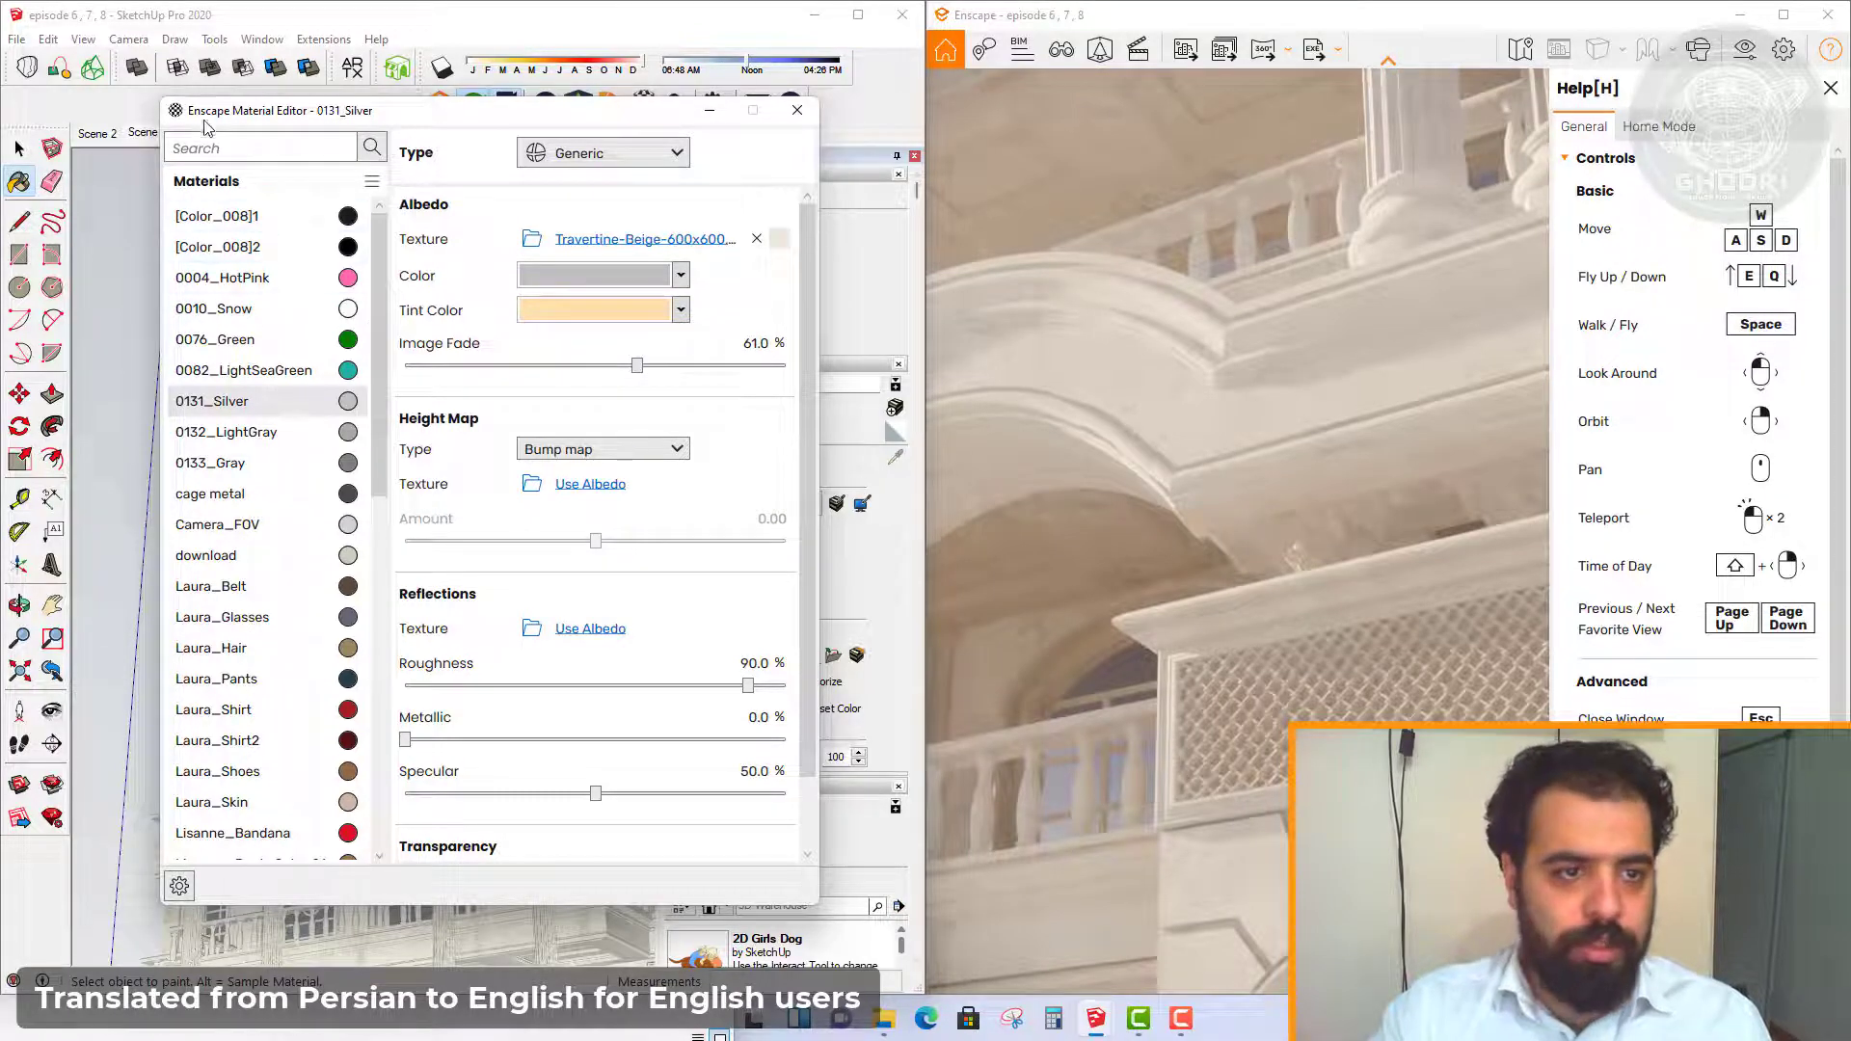
Lower roughness to about 10% and fly close to the carved corbel
left_click_drag(206, 125, 244, 132)
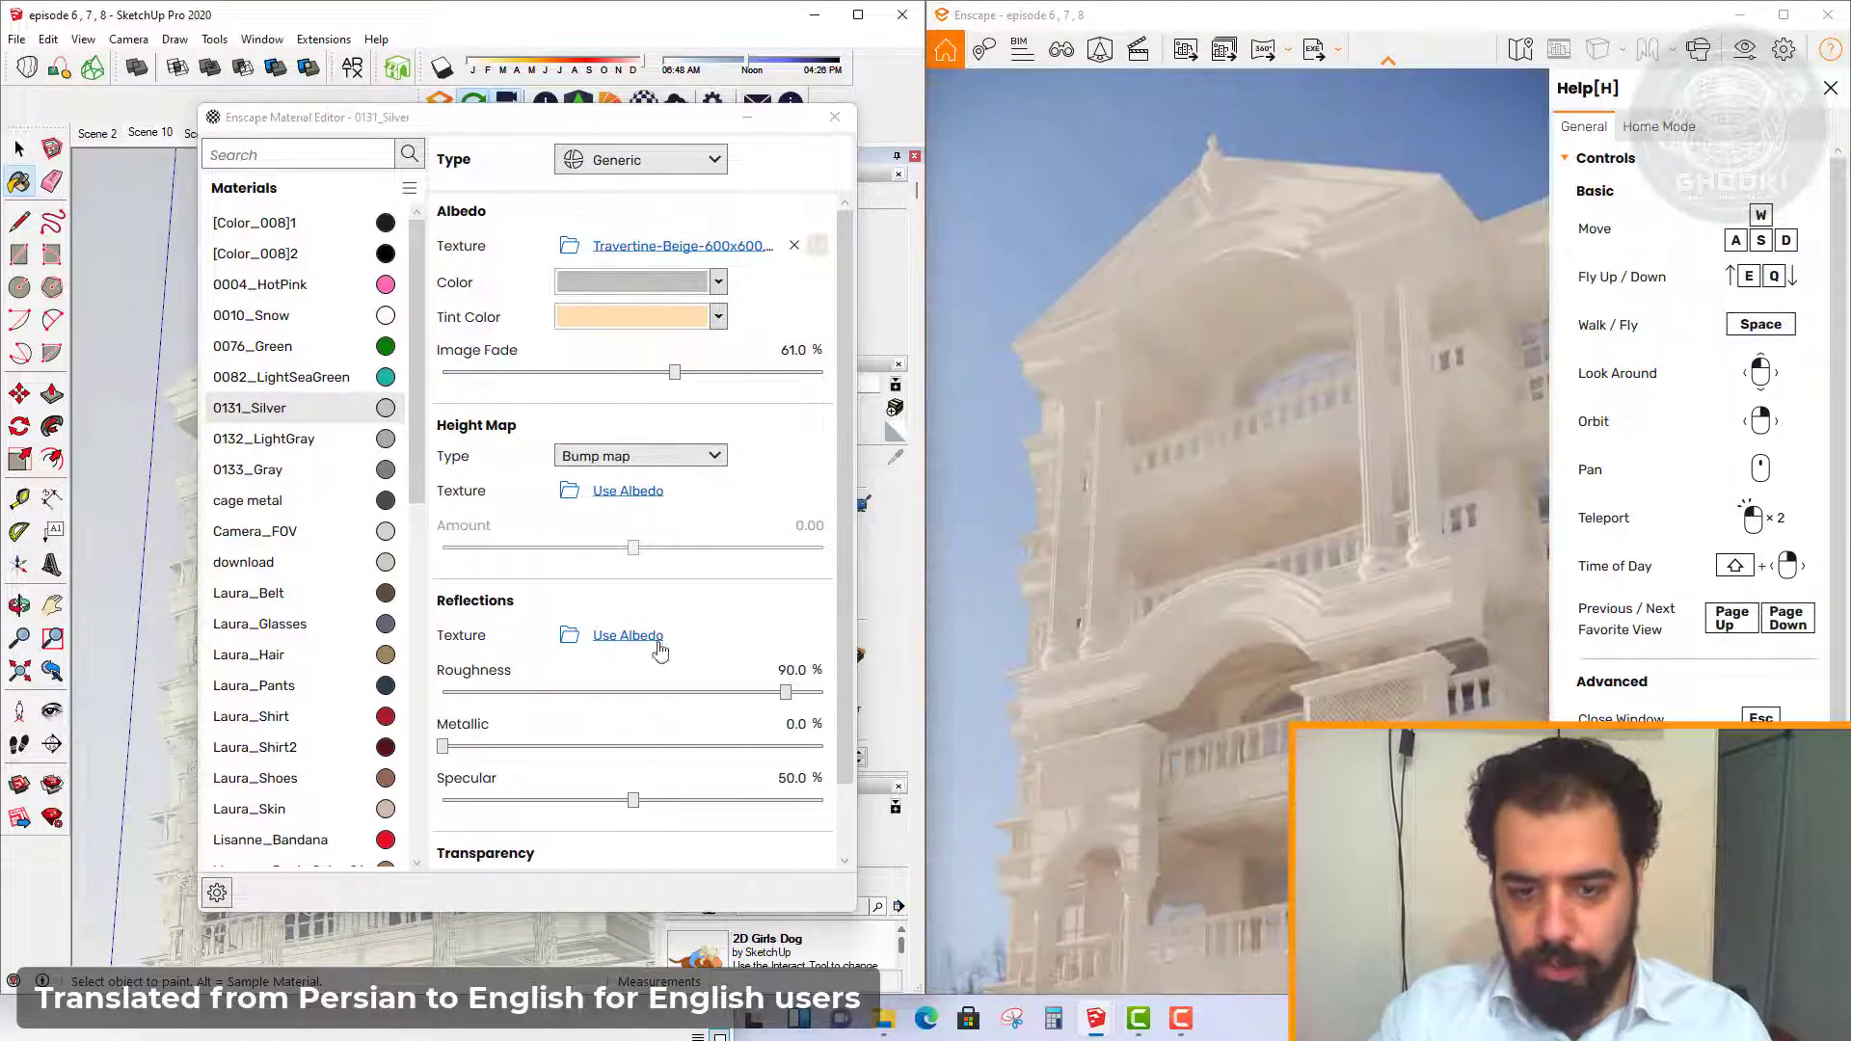
left_click(792, 697)
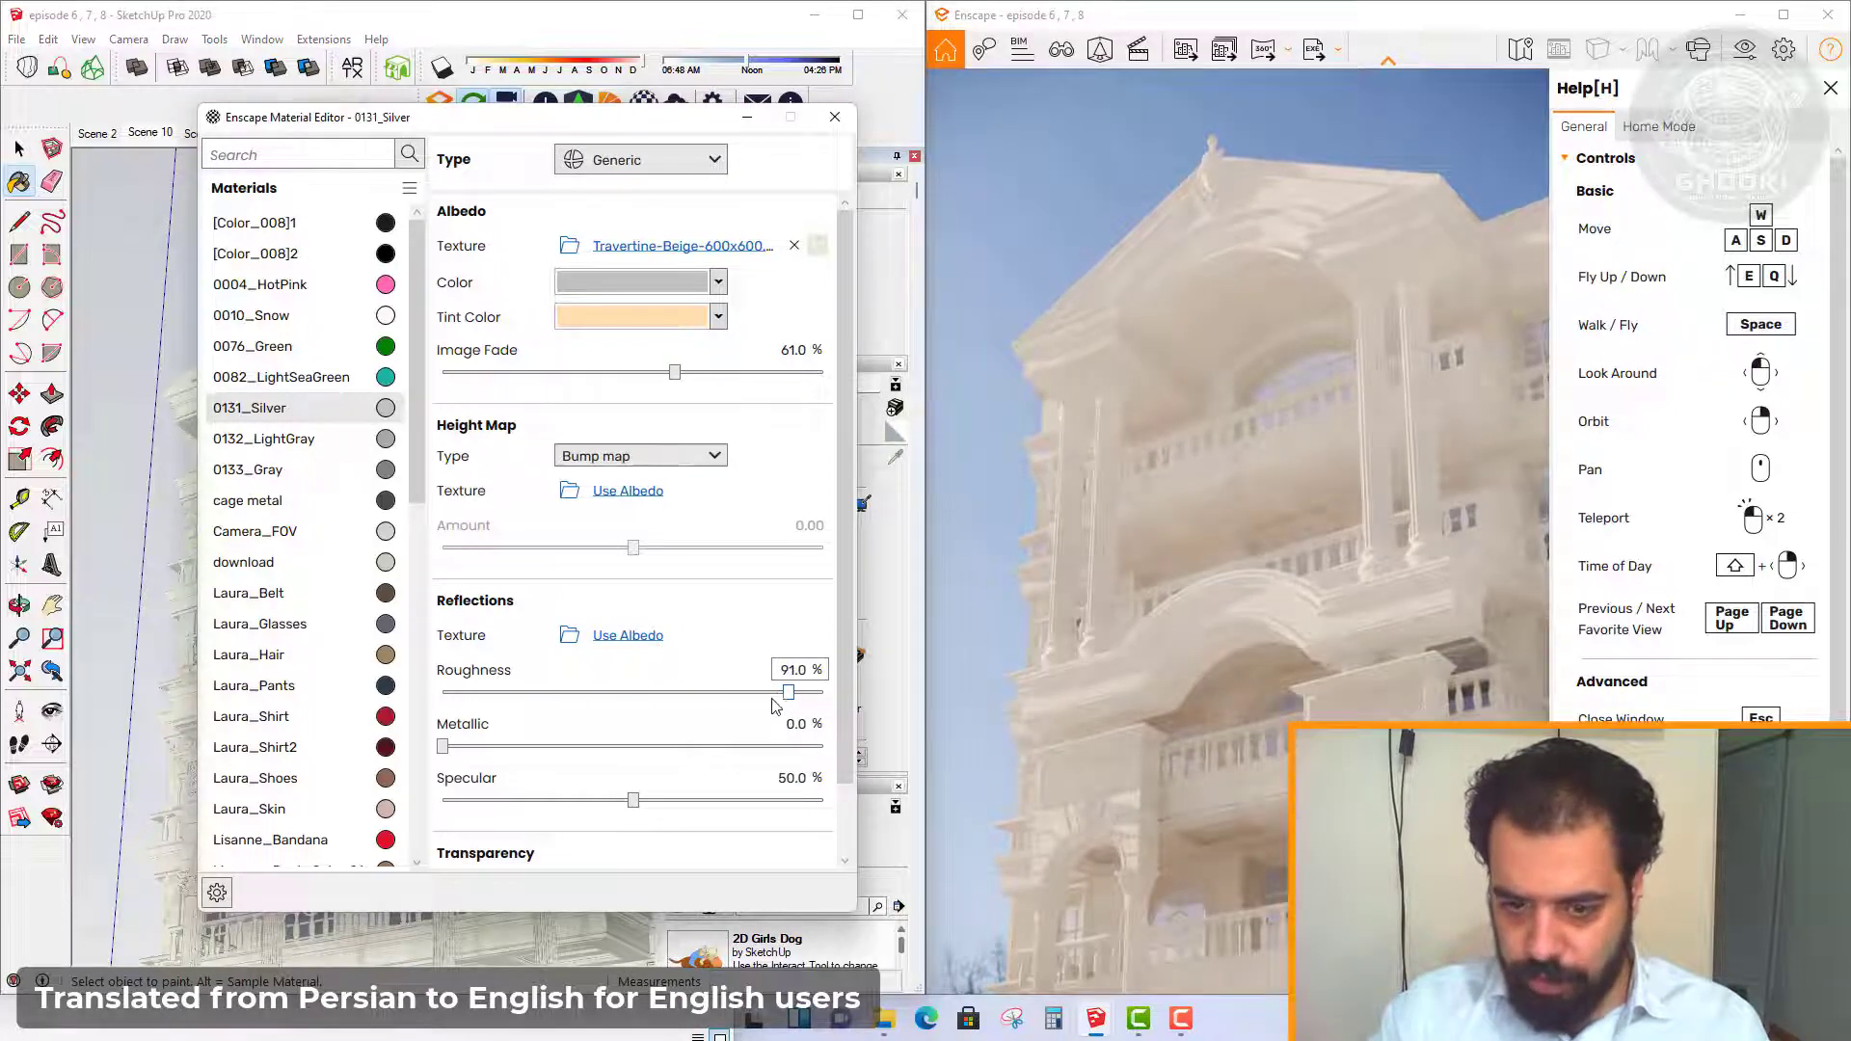
left_click_drag(791, 698, 733, 701)
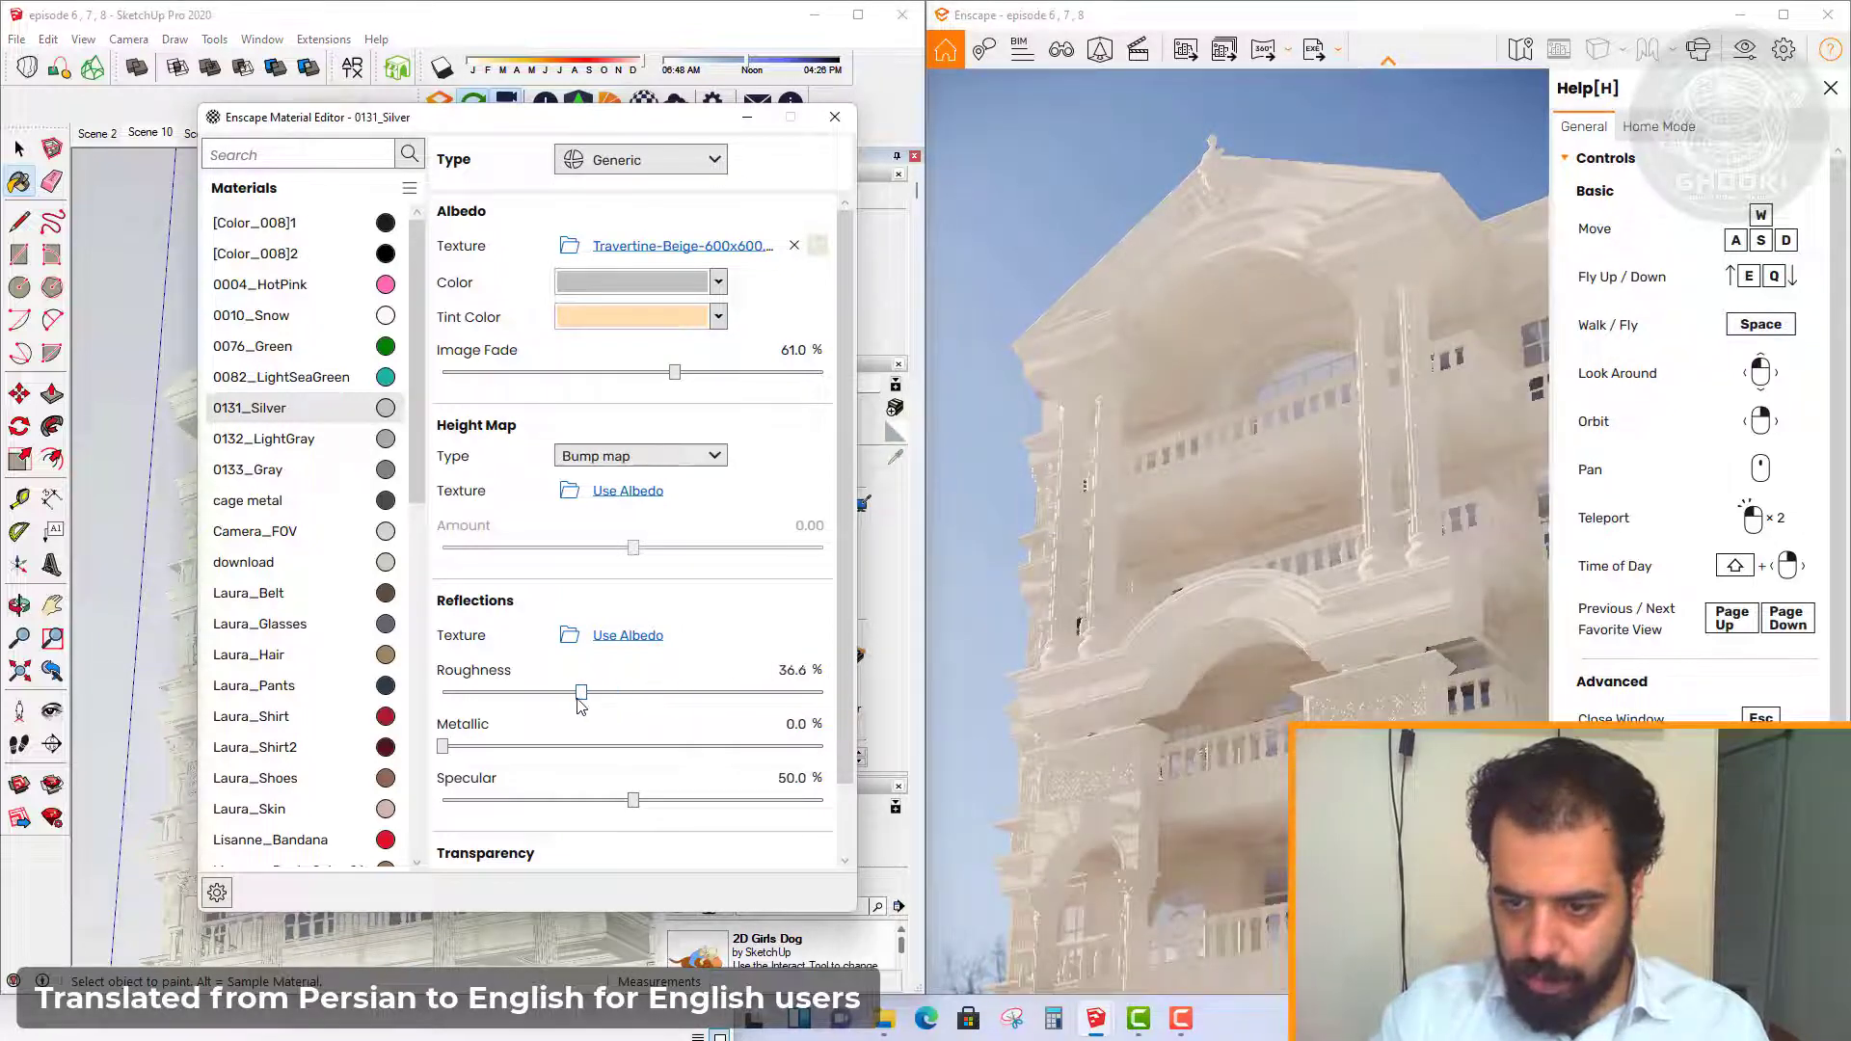
left_click_drag(509, 699, 485, 701)
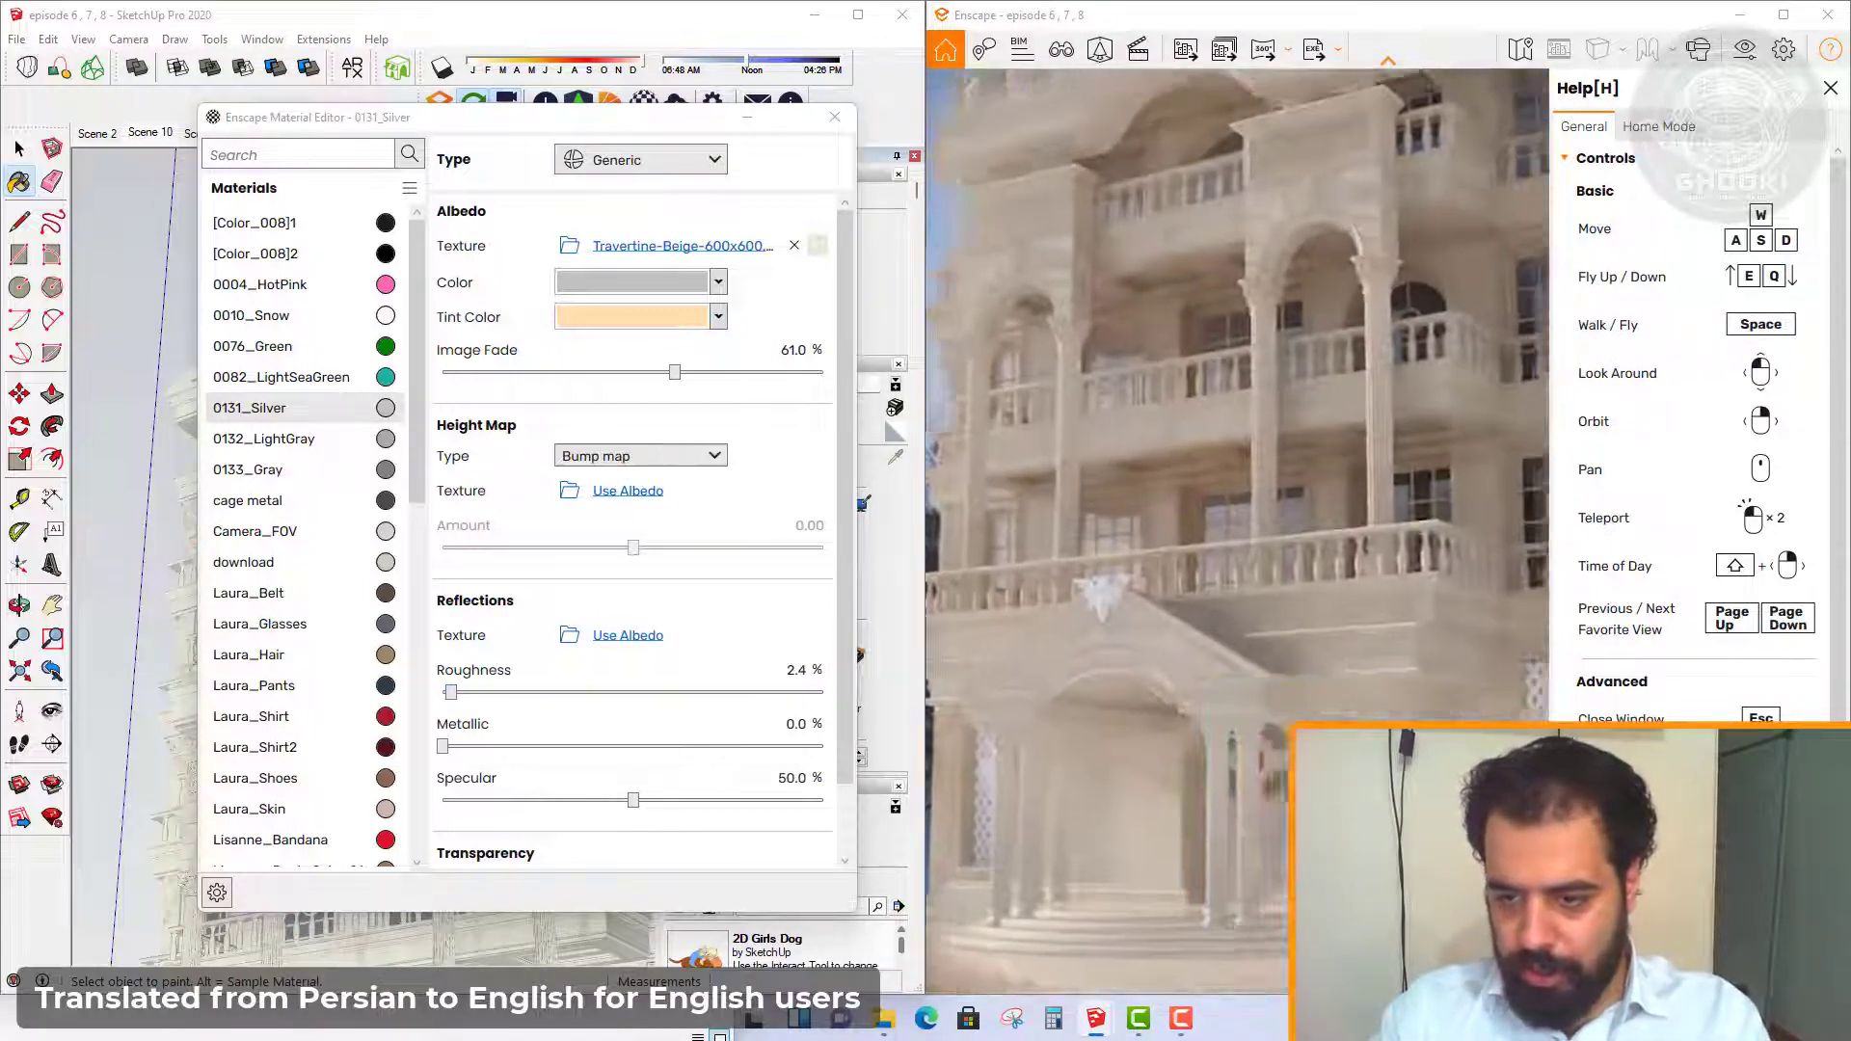
key("w")
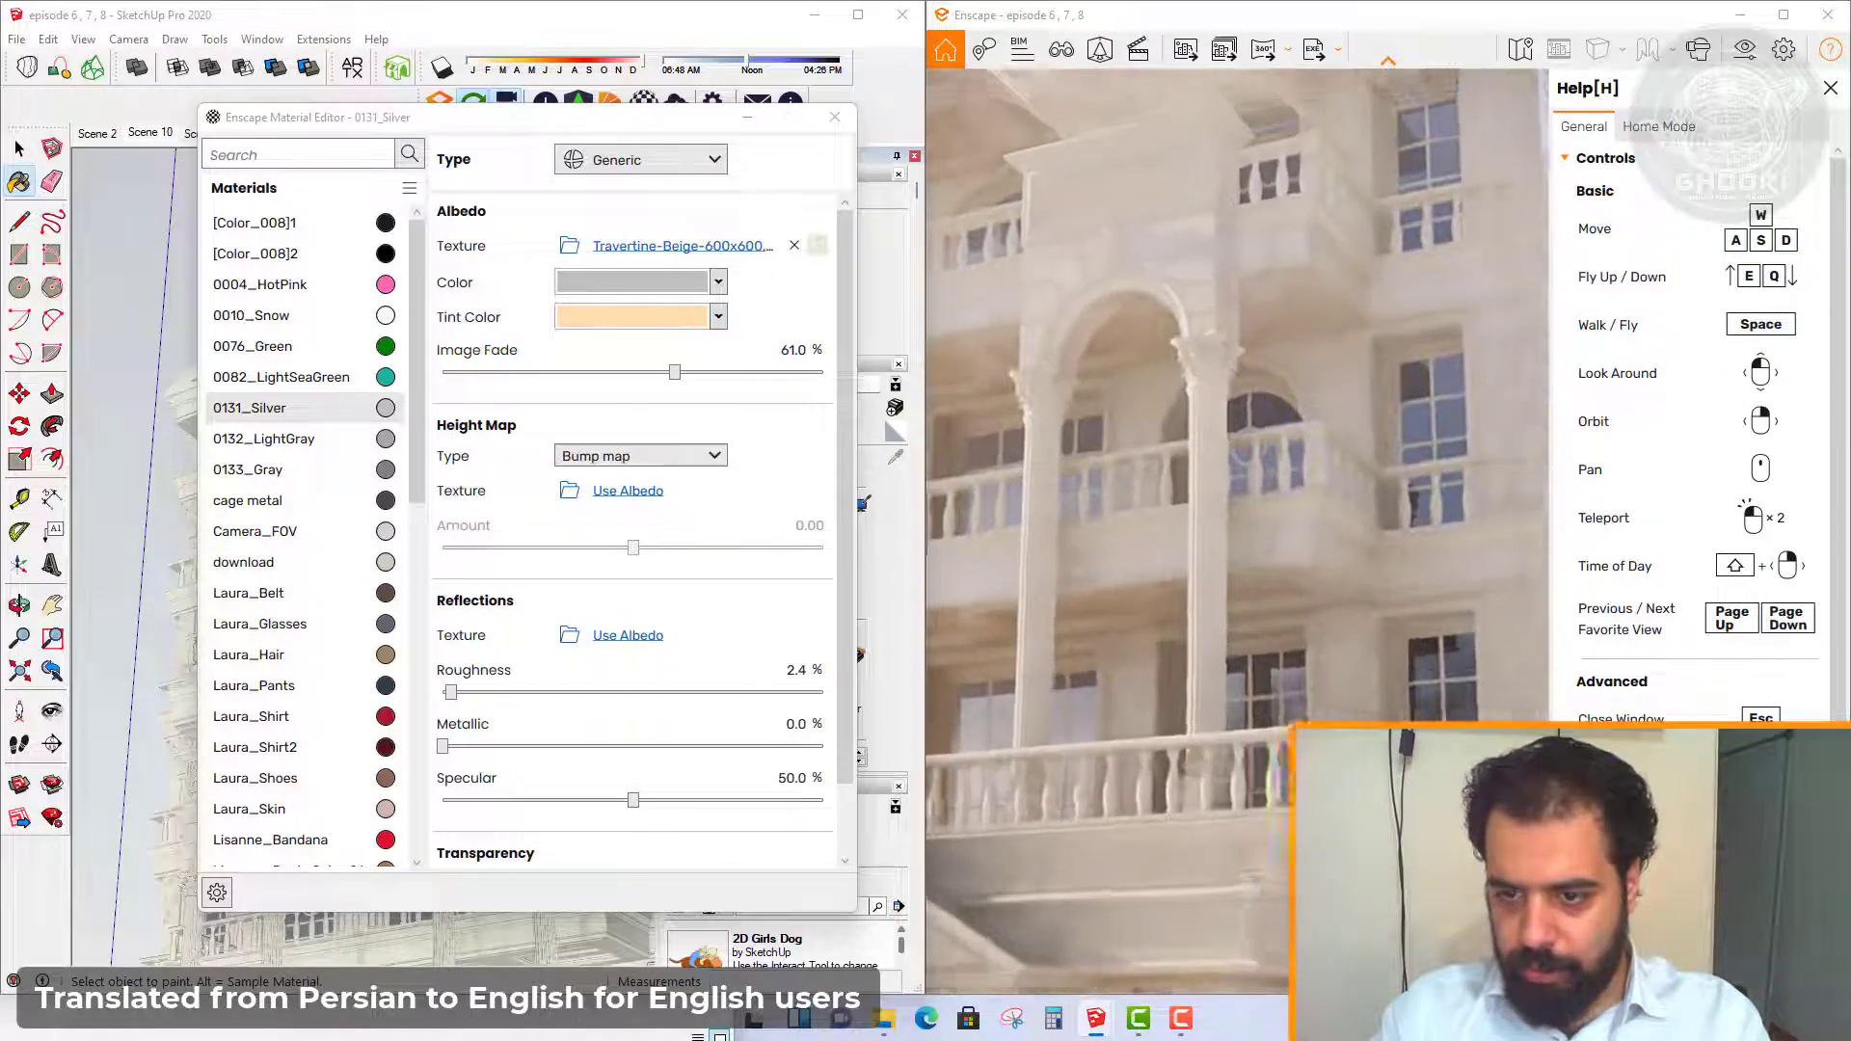
key("w")
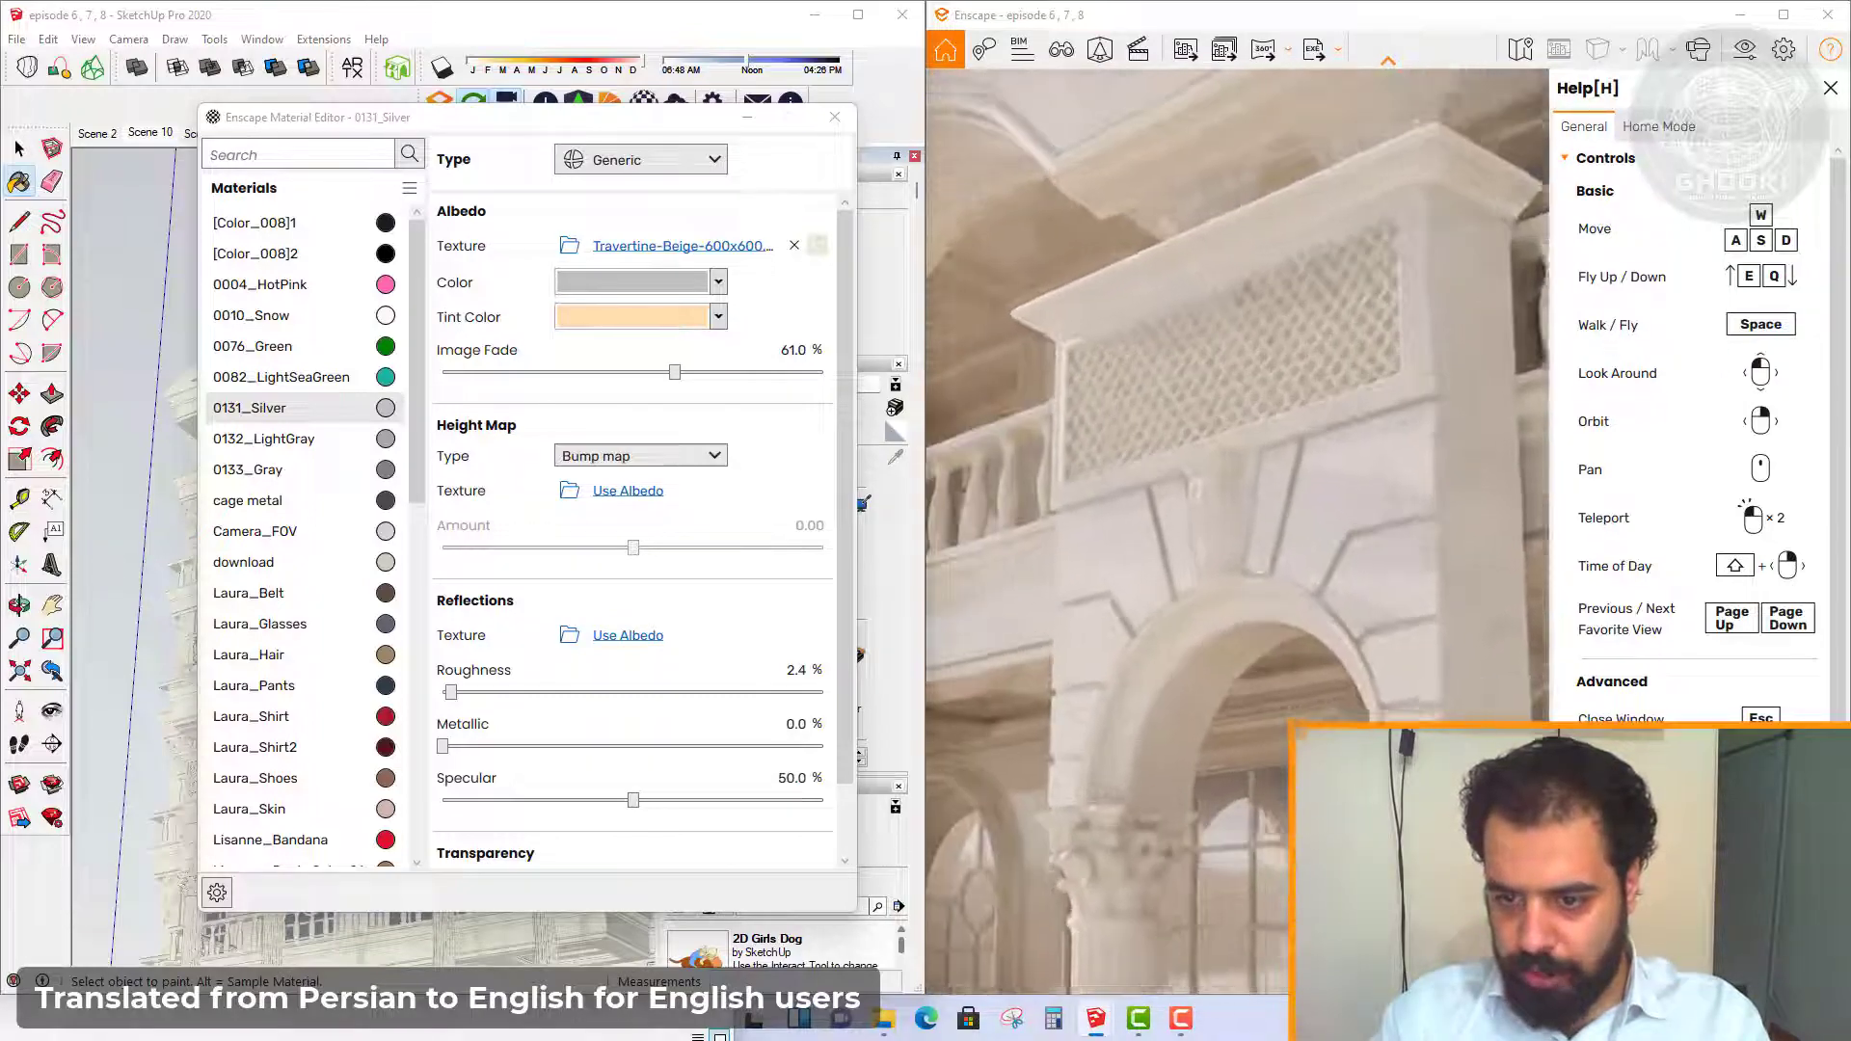
key("w")
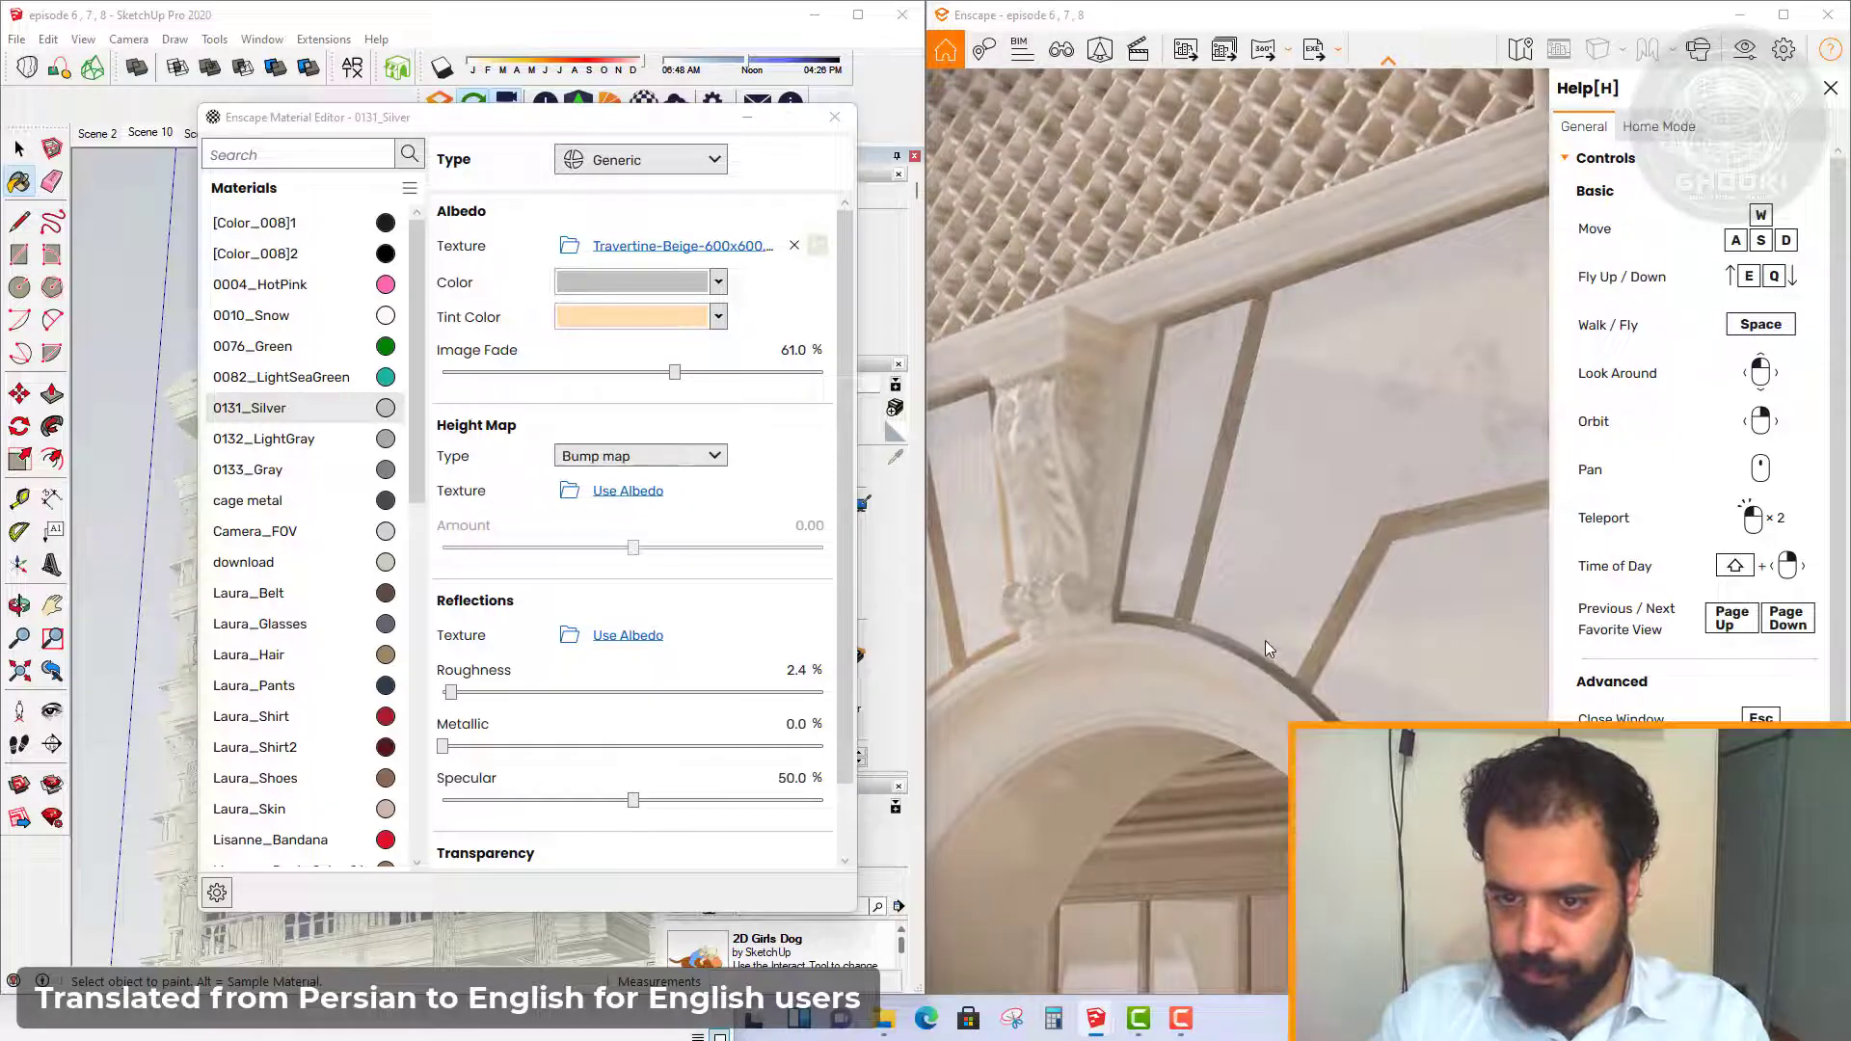
left_click_drag(1266, 640, 1099, 652)
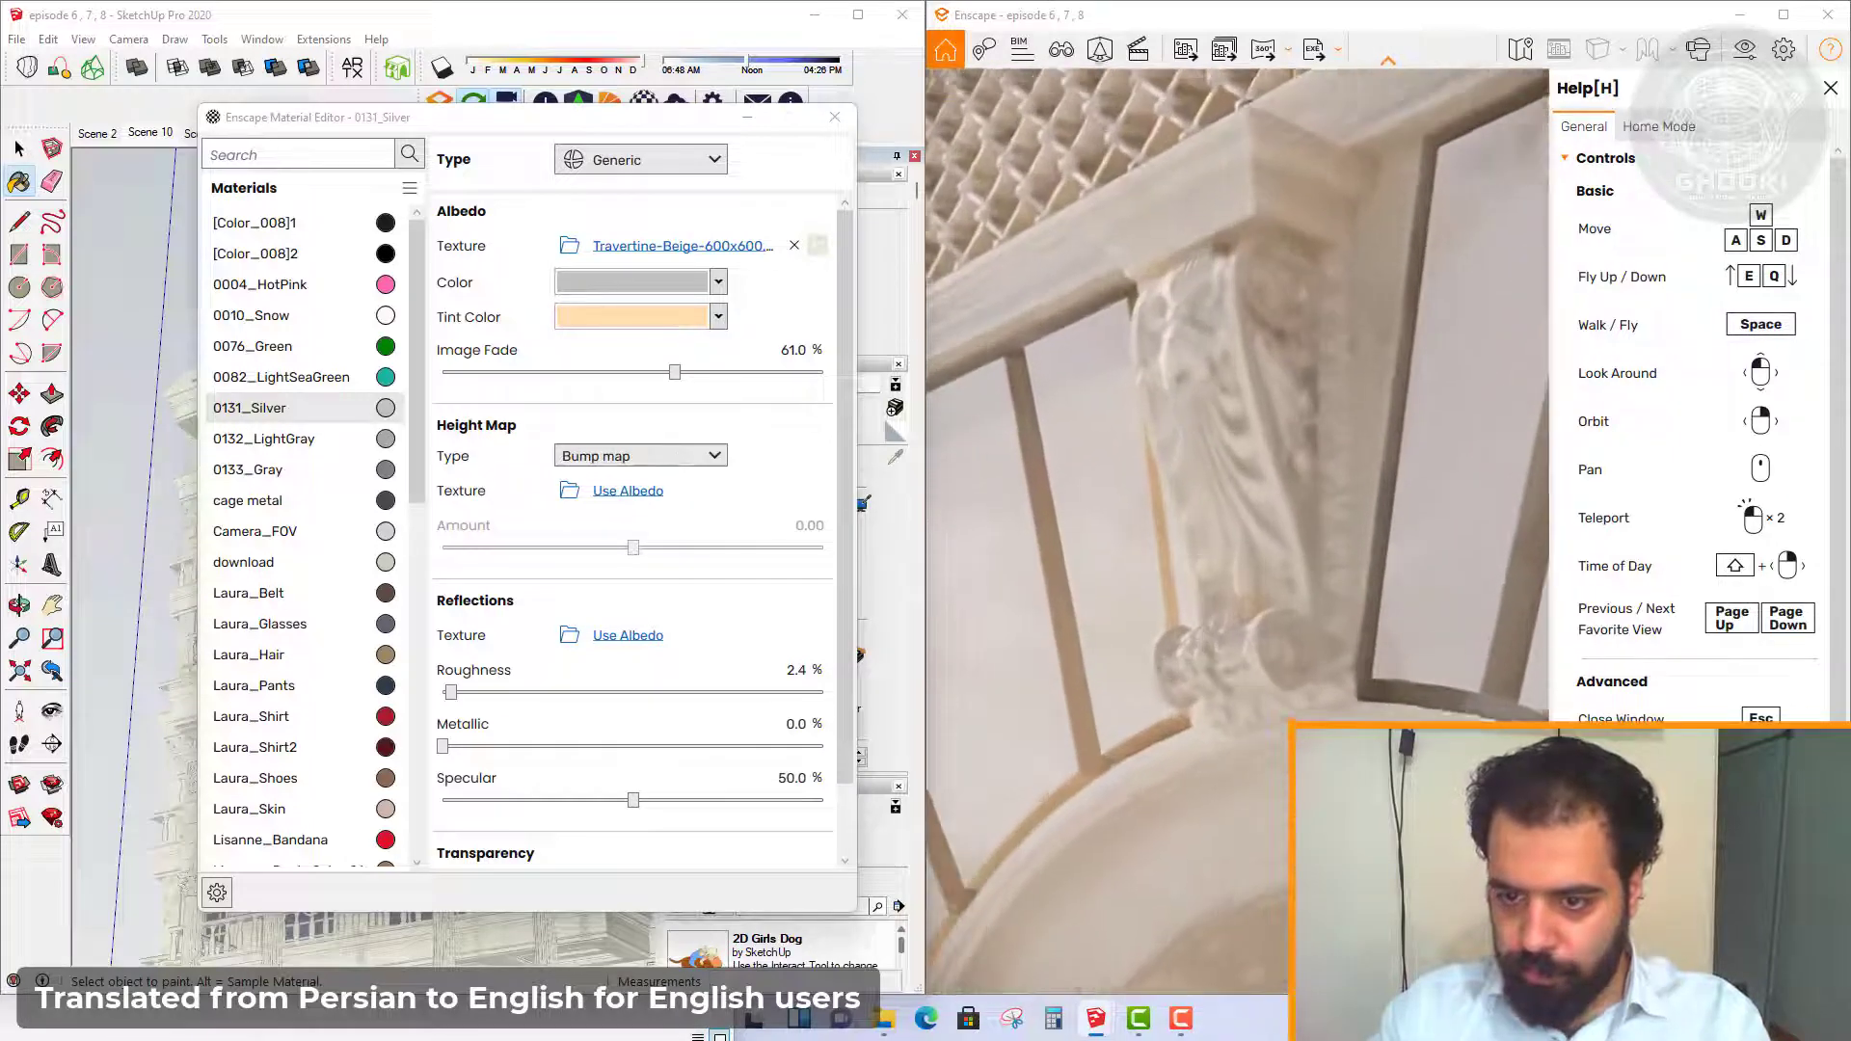
left_click_drag(1265, 642, 1280, 609)
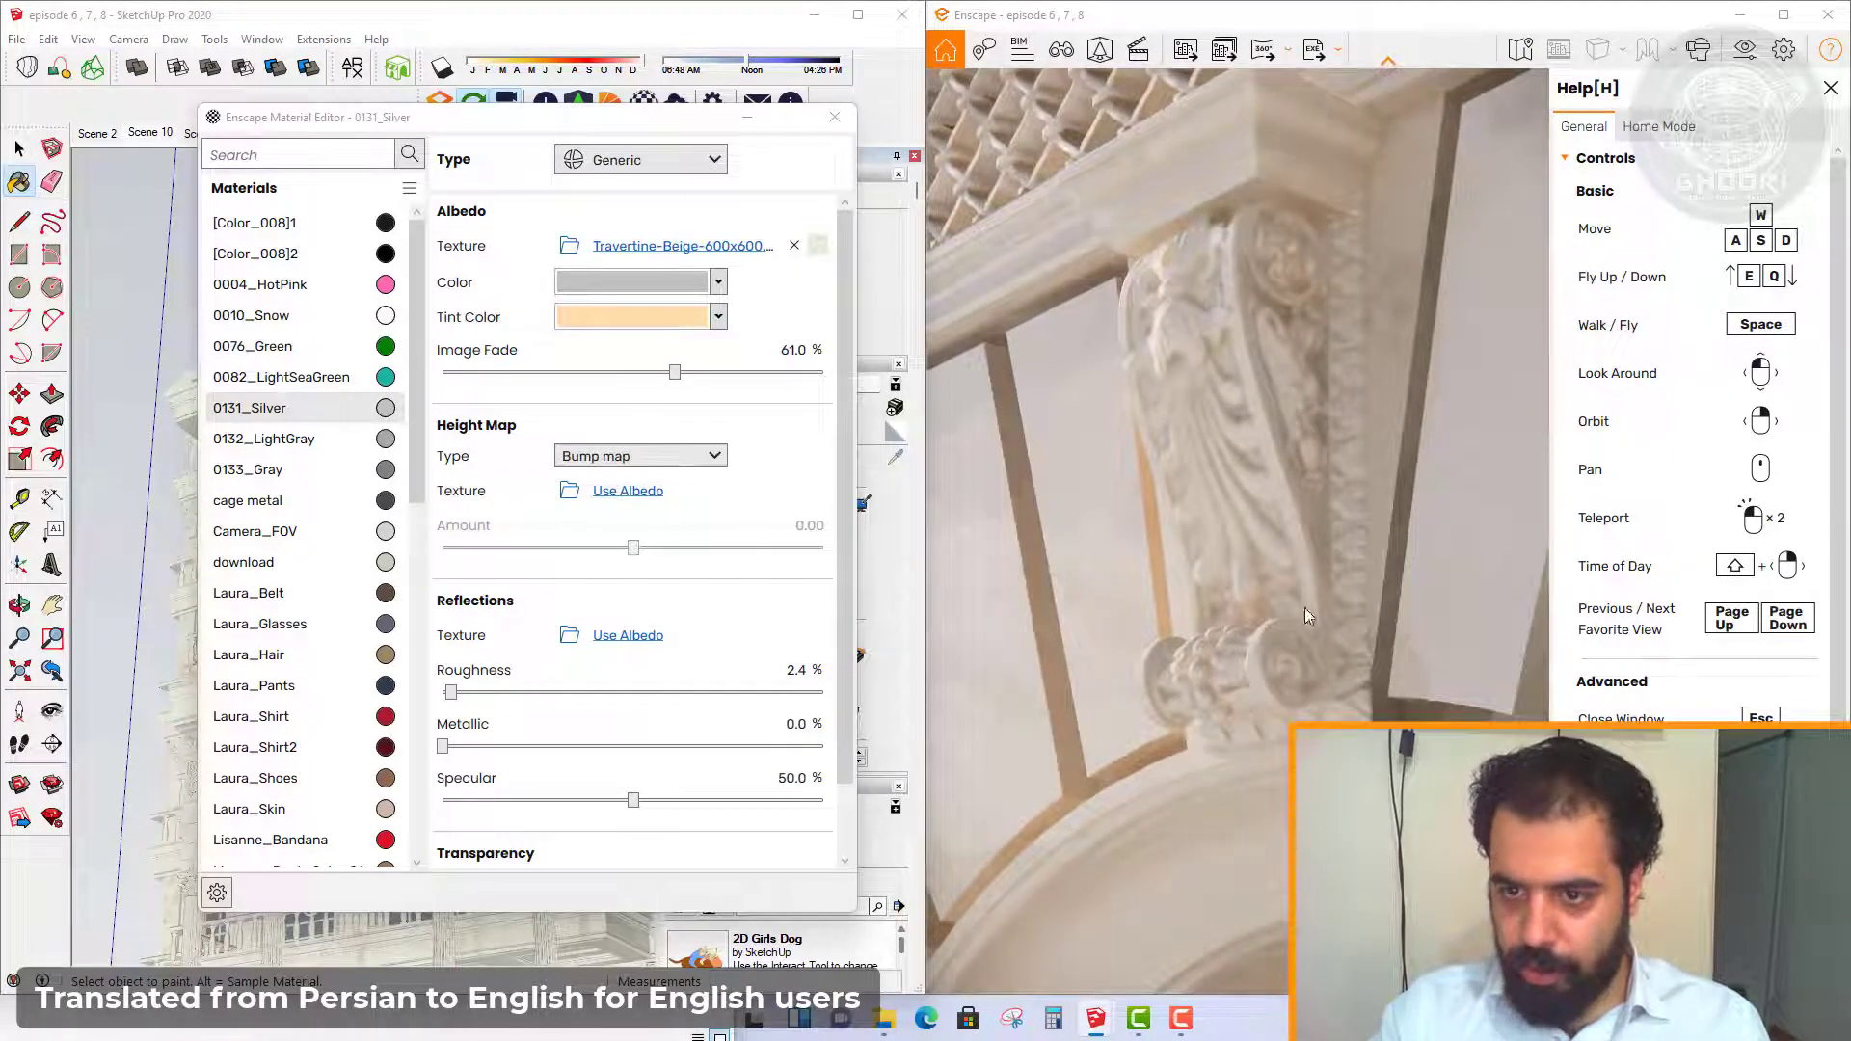
Try different roughness and specular values, and add about 29% metallic
mouse_move(450, 692)
left_mouse_down()
mouse_move(827, 699)
mouse_move(403, 701)
left_mouse_up()
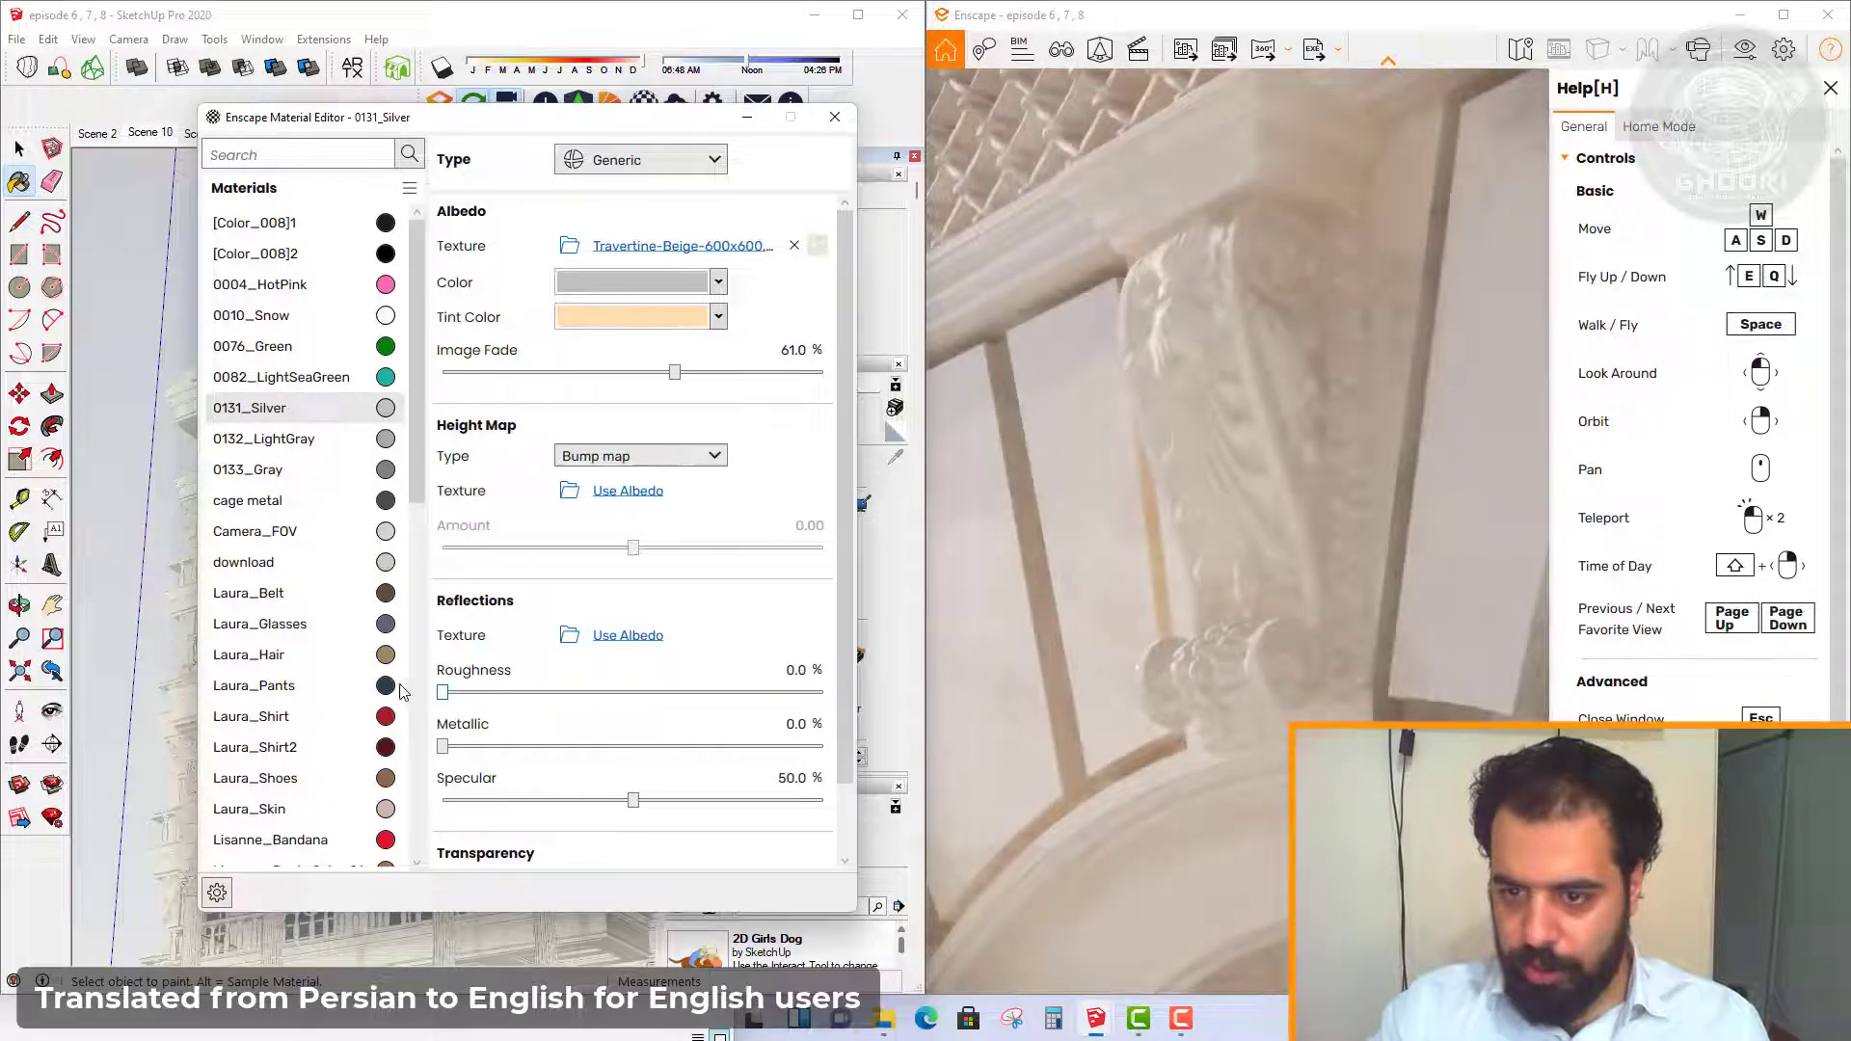
left_click_drag(633, 799, 857, 789)
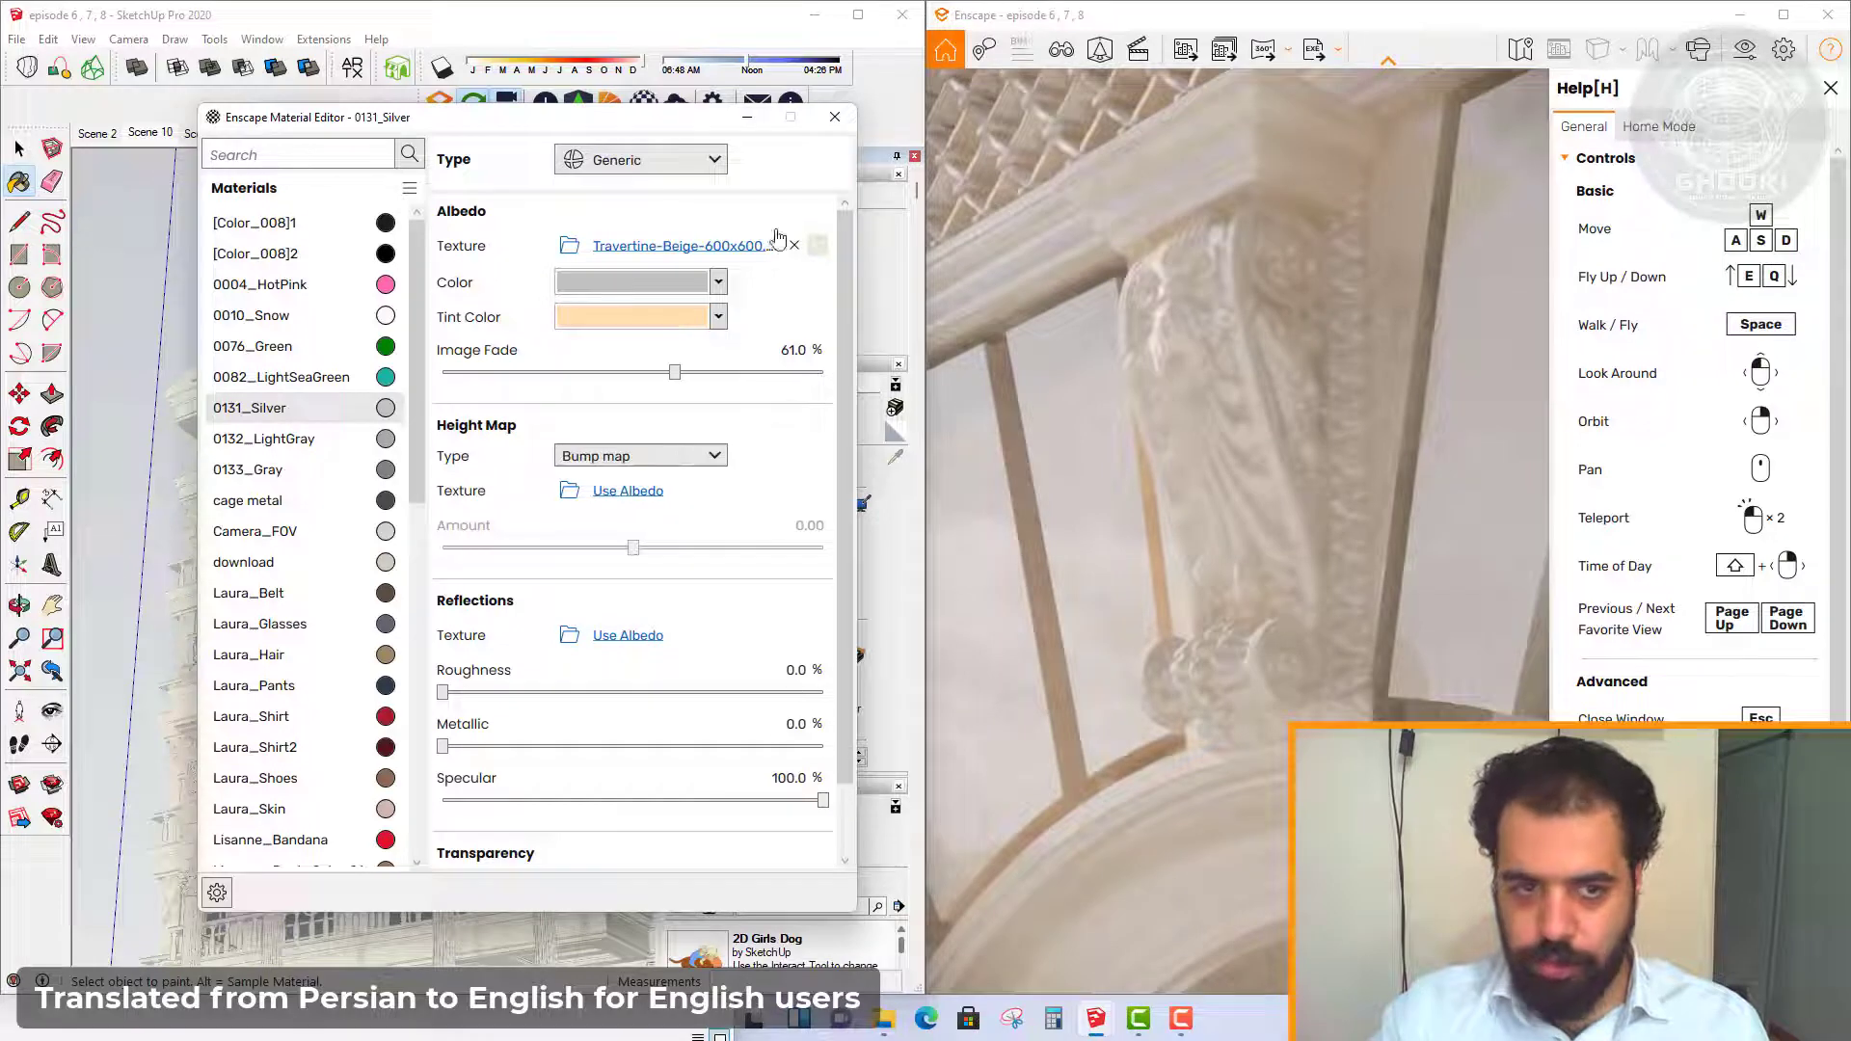
left_click(152, 137)
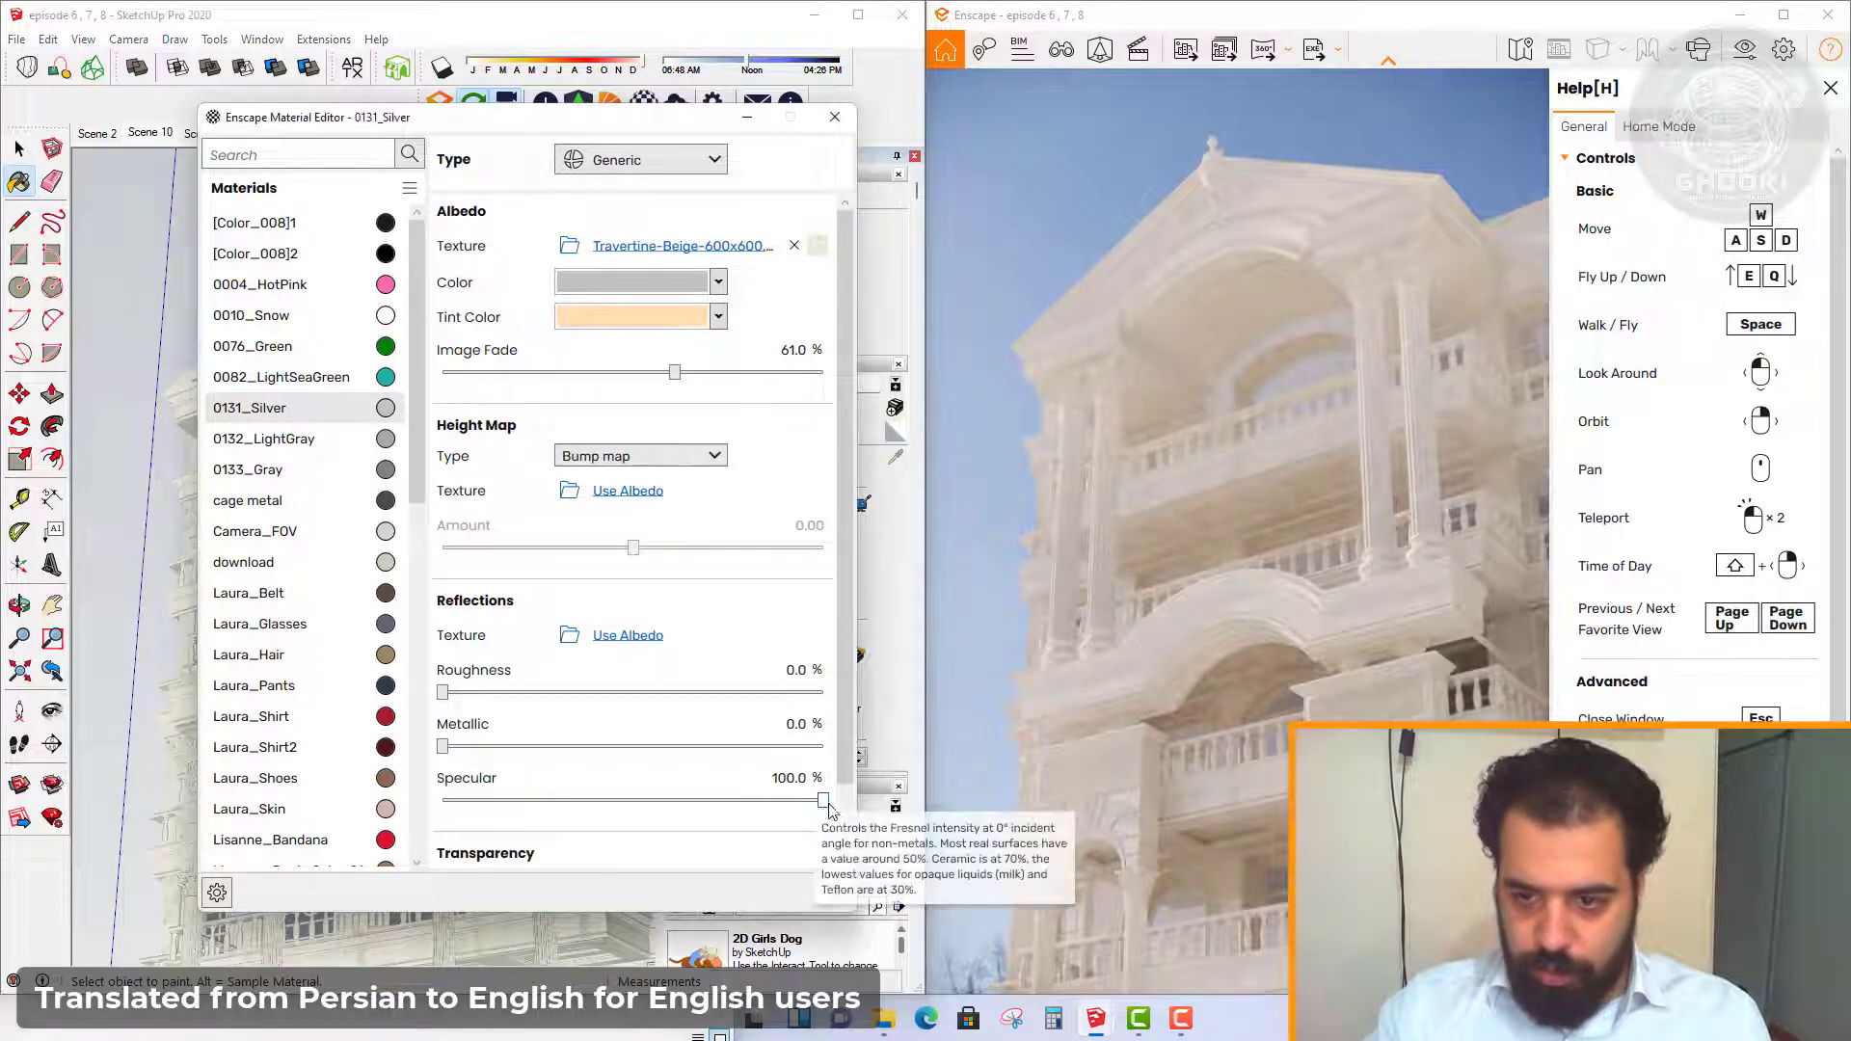
mouse_move(819, 799)
left_mouse_down()
mouse_move(444, 803)
mouse_move(719, 803)
left_mouse_up()
left_click_drag(444, 748, 553, 747)
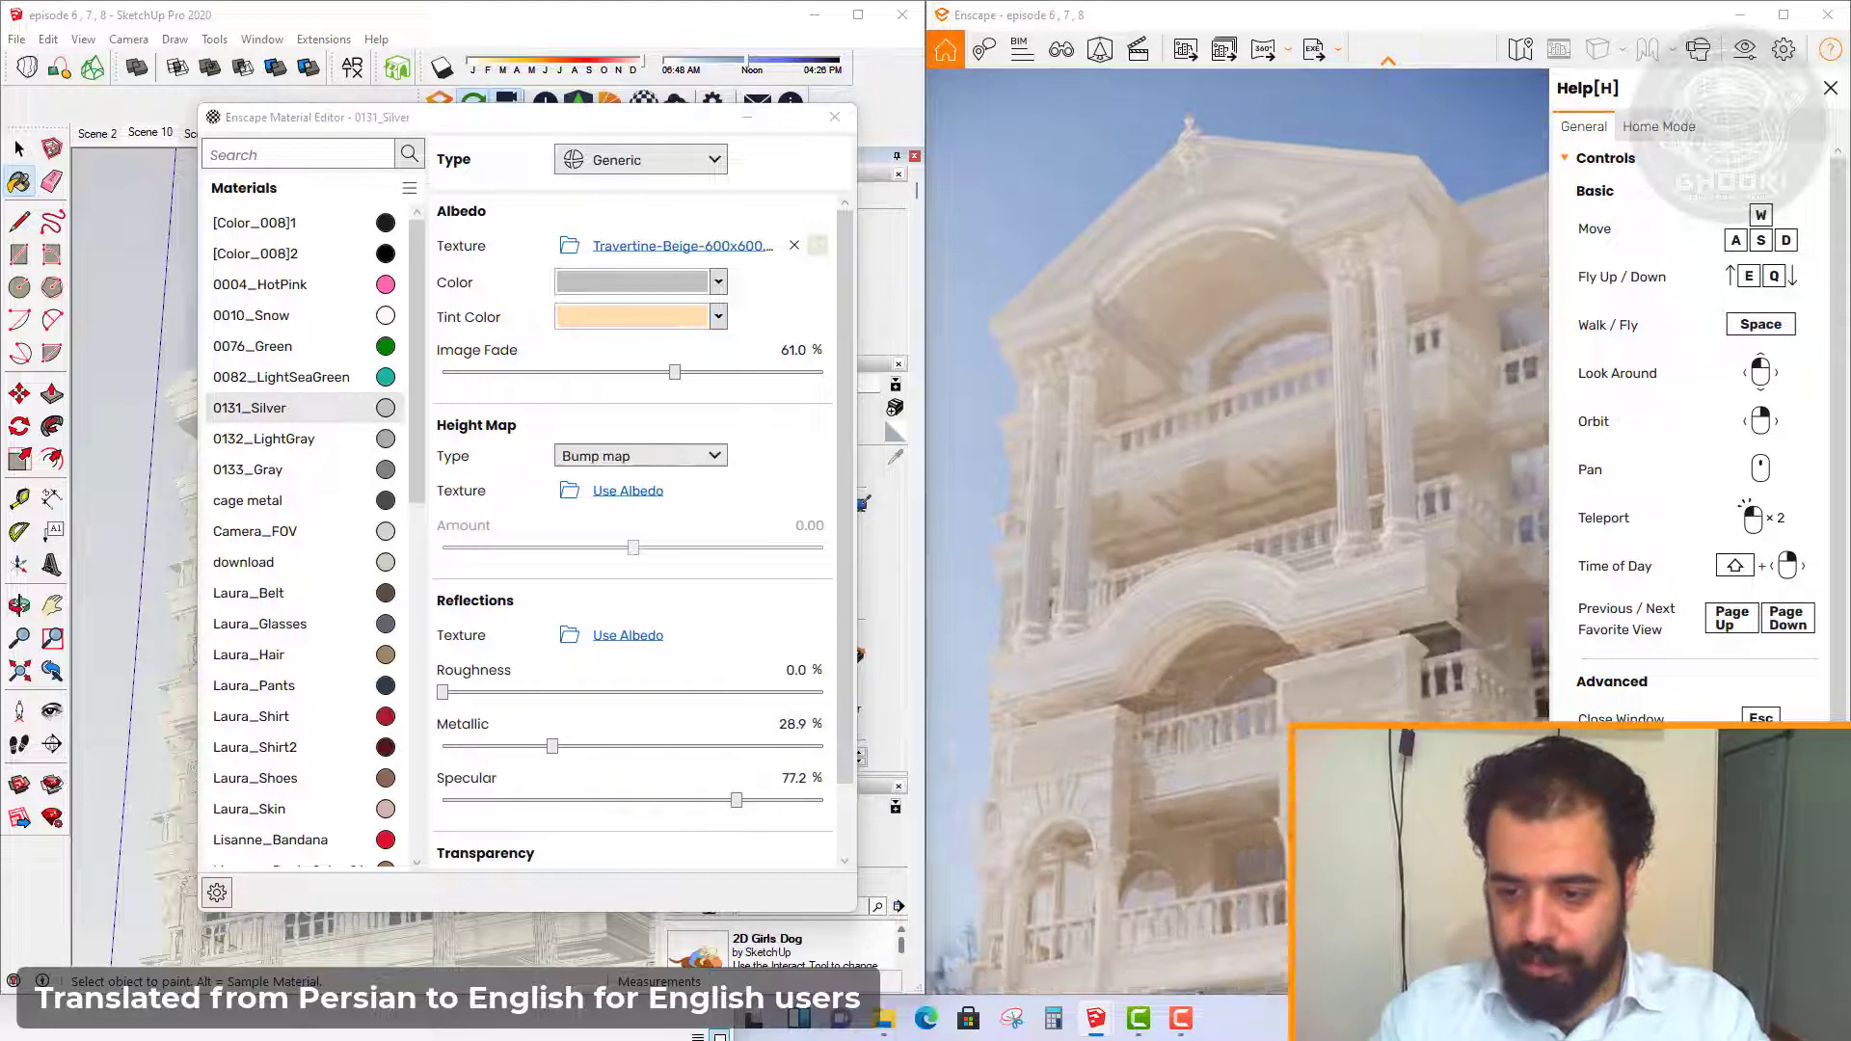
scroll(1230, 506, "up", 5)
scroll(1230, 507, "up", 2)
scroll(1230, 507, "up", 2)
scroll(1230, 507, "up", 2)
scroll(1229, 507, "up", 2)
Fly down past the lattice balcony to inspect the column capital and fluted shaft
key("q")
scroll(1249, 725, "up", 3)
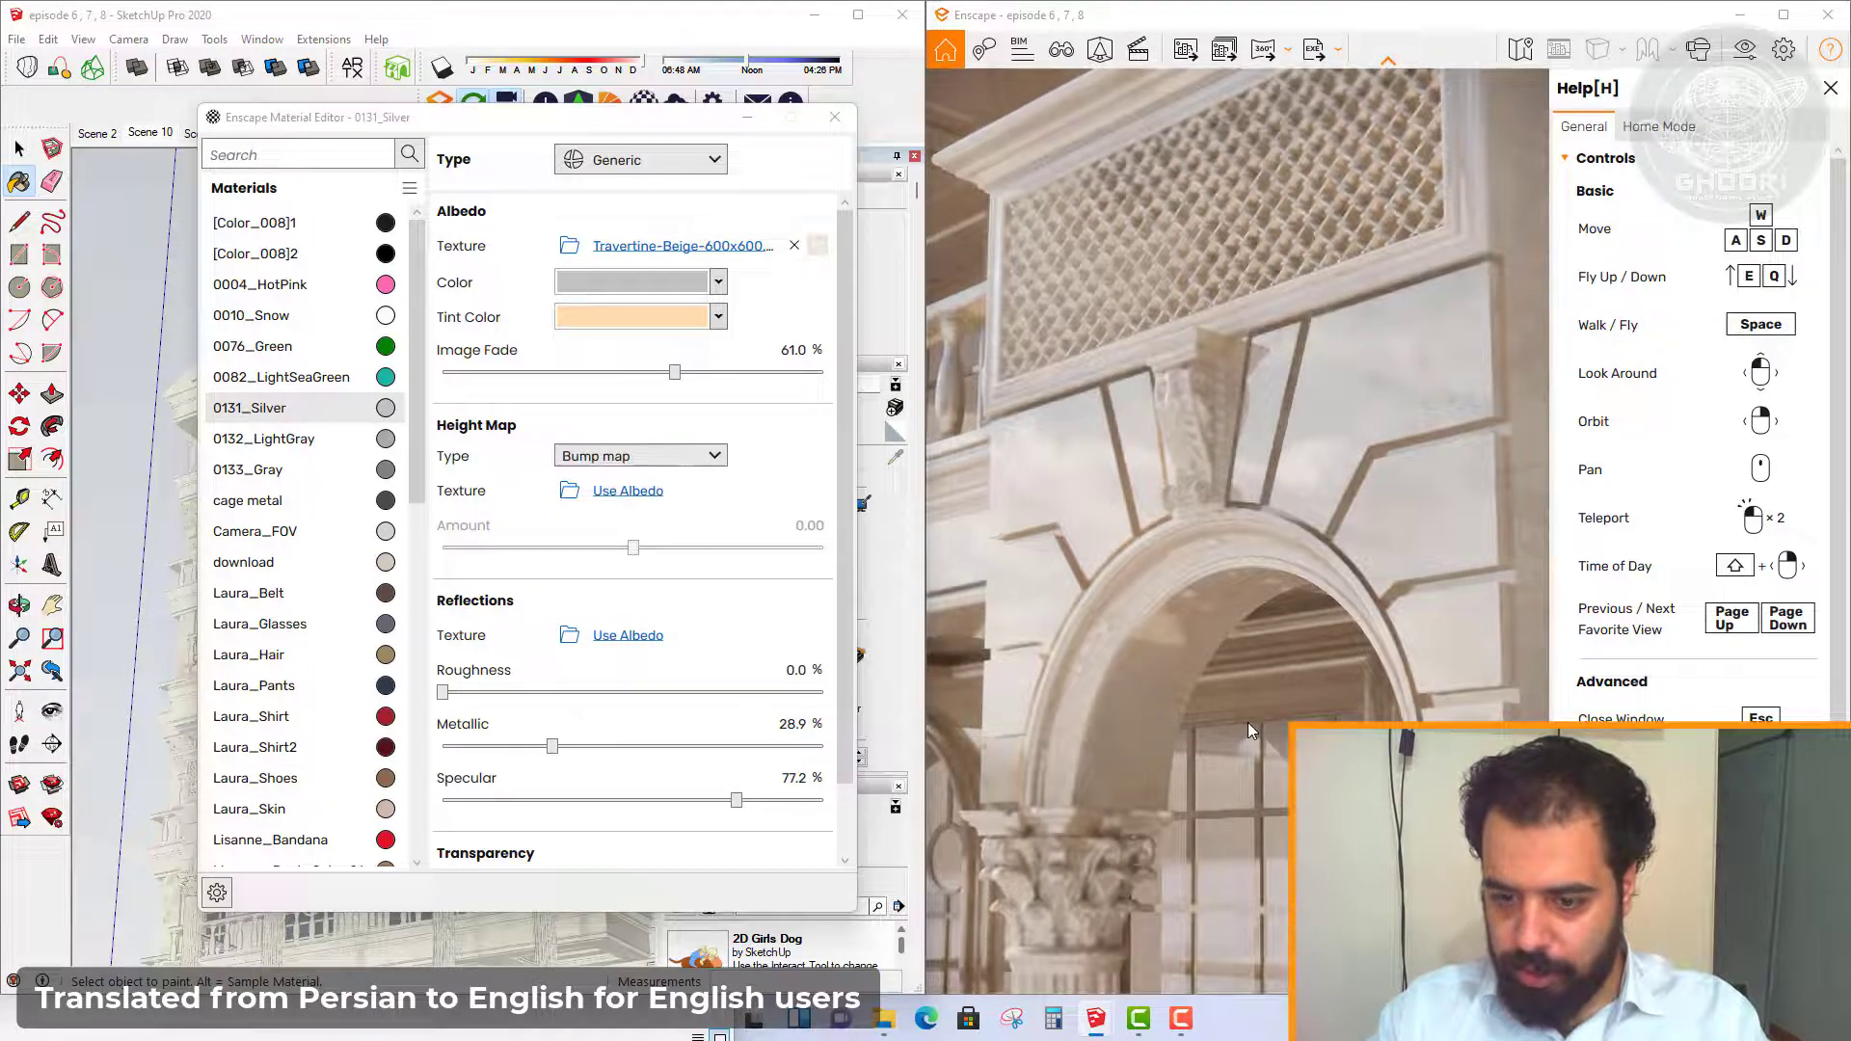
left_click_drag(1248, 722, 1302, 716)
key("q")
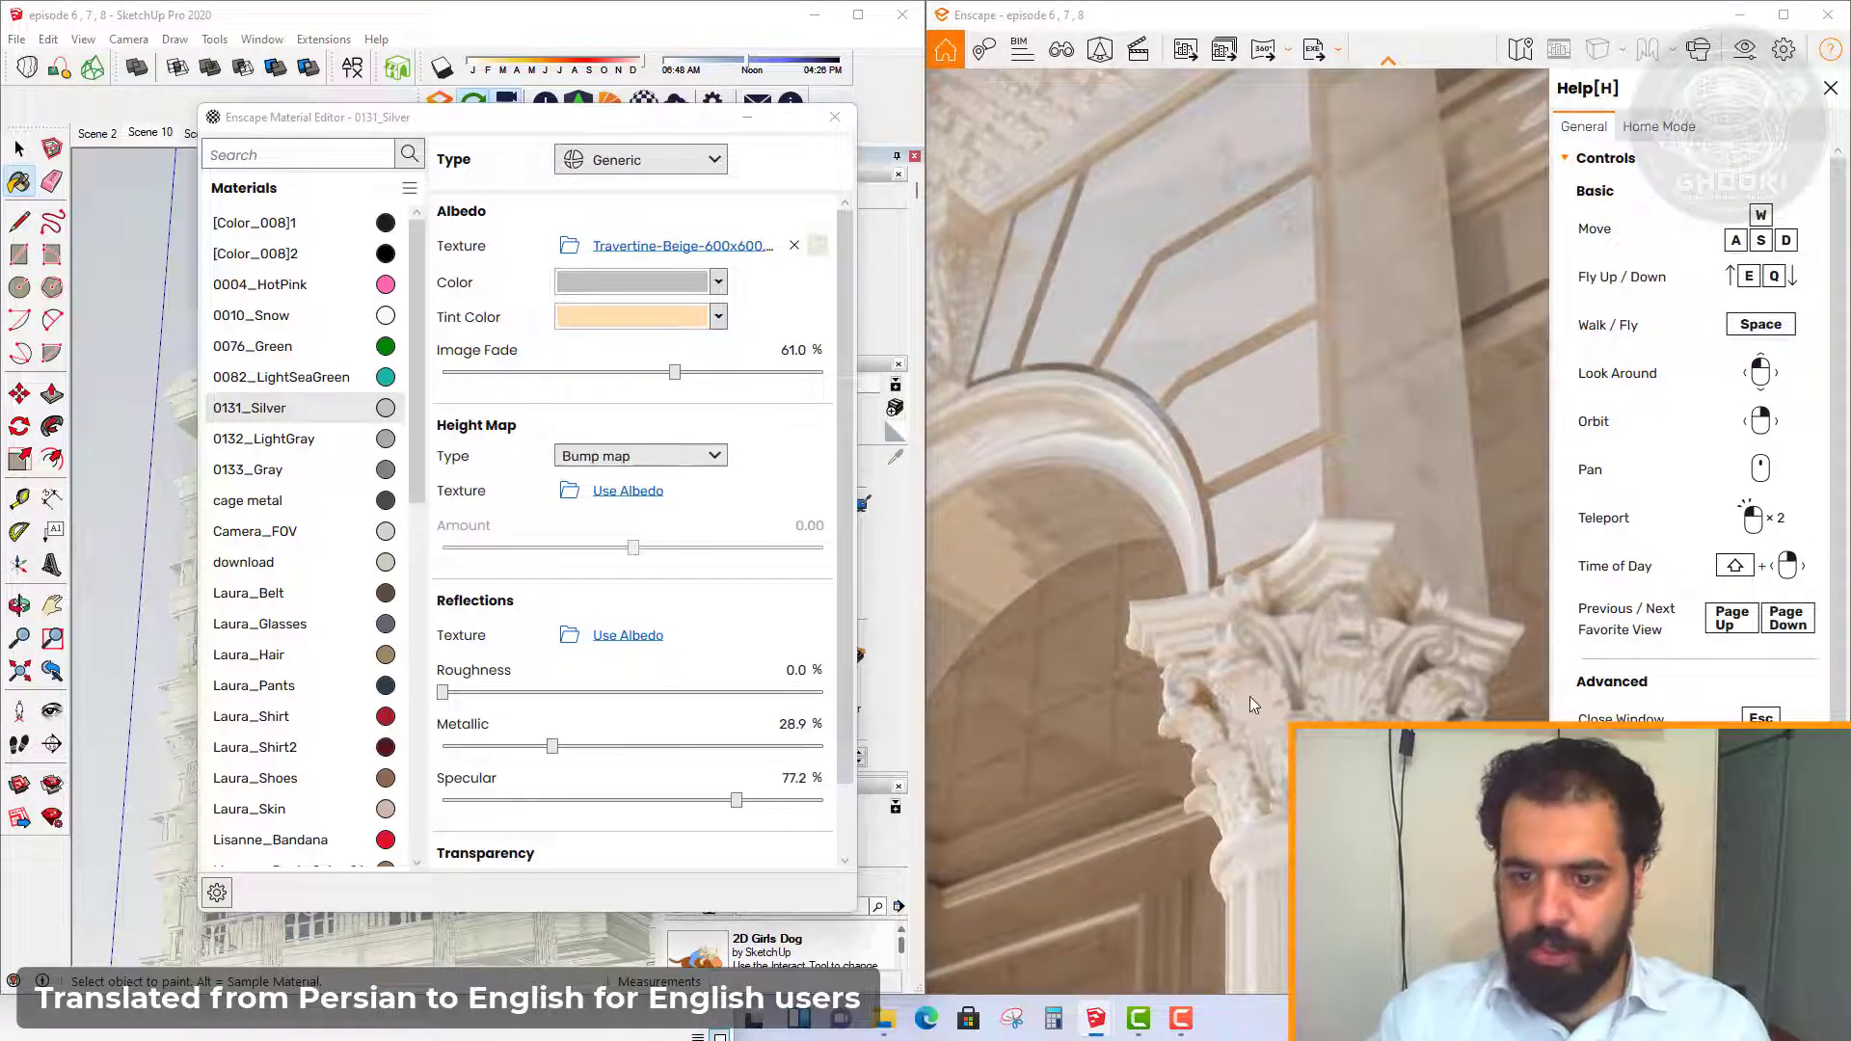
mouse_move(1249, 696)
left_mouse_down()
mouse_move(1229, 637)
mouse_move(1186, 656)
left_mouse_up()
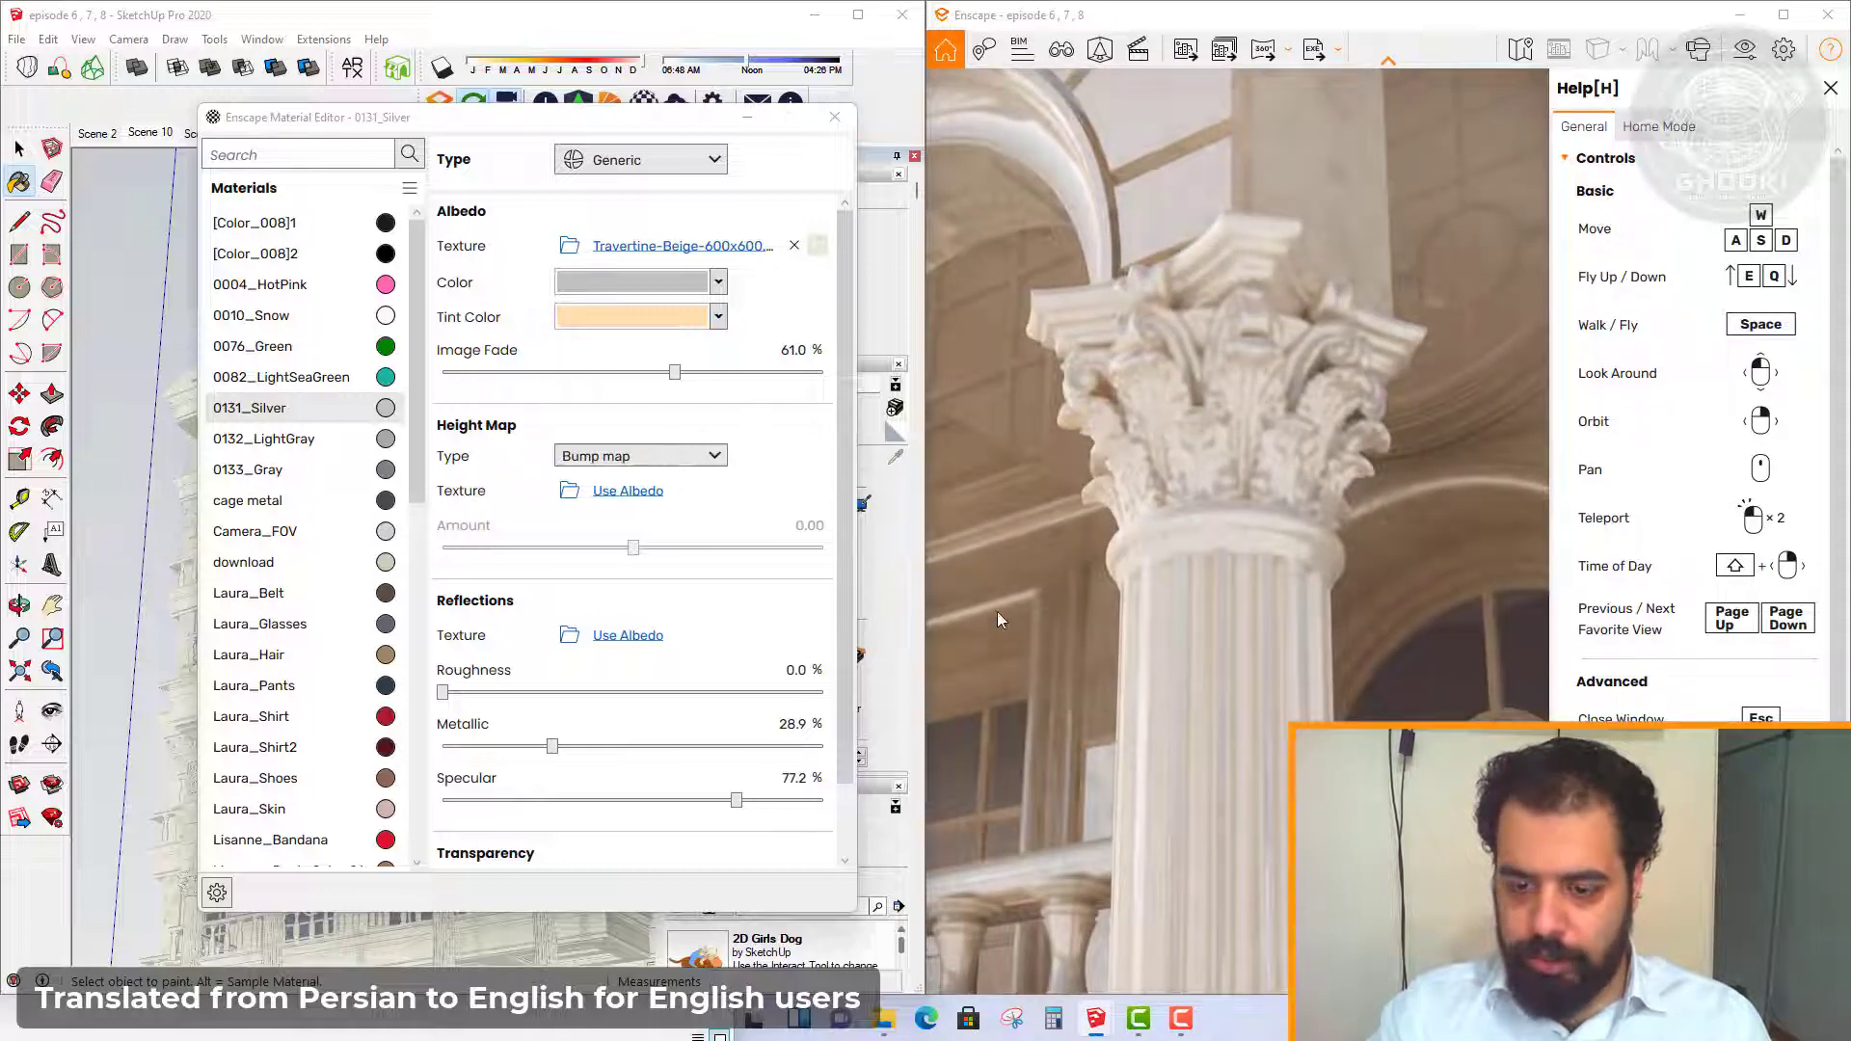
scroll(1002, 631, "down", 5)
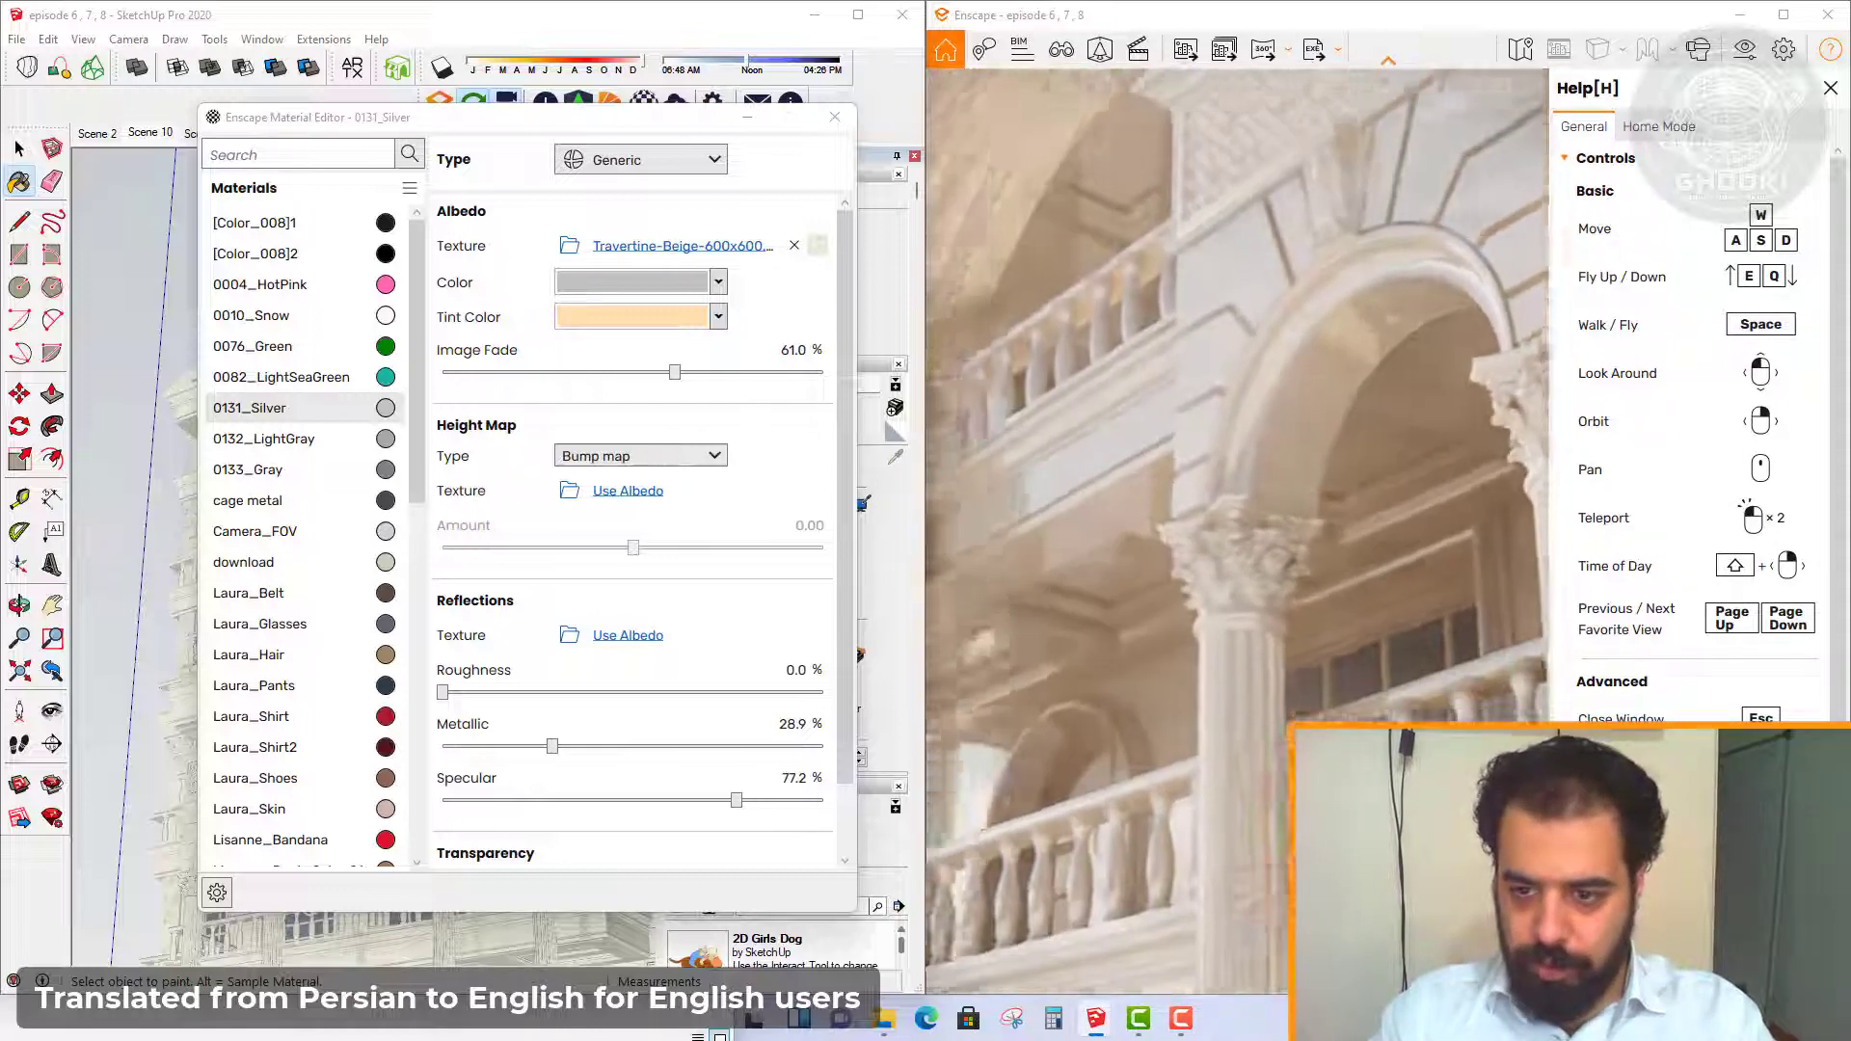
scroll(1099, 636, "up", 3)
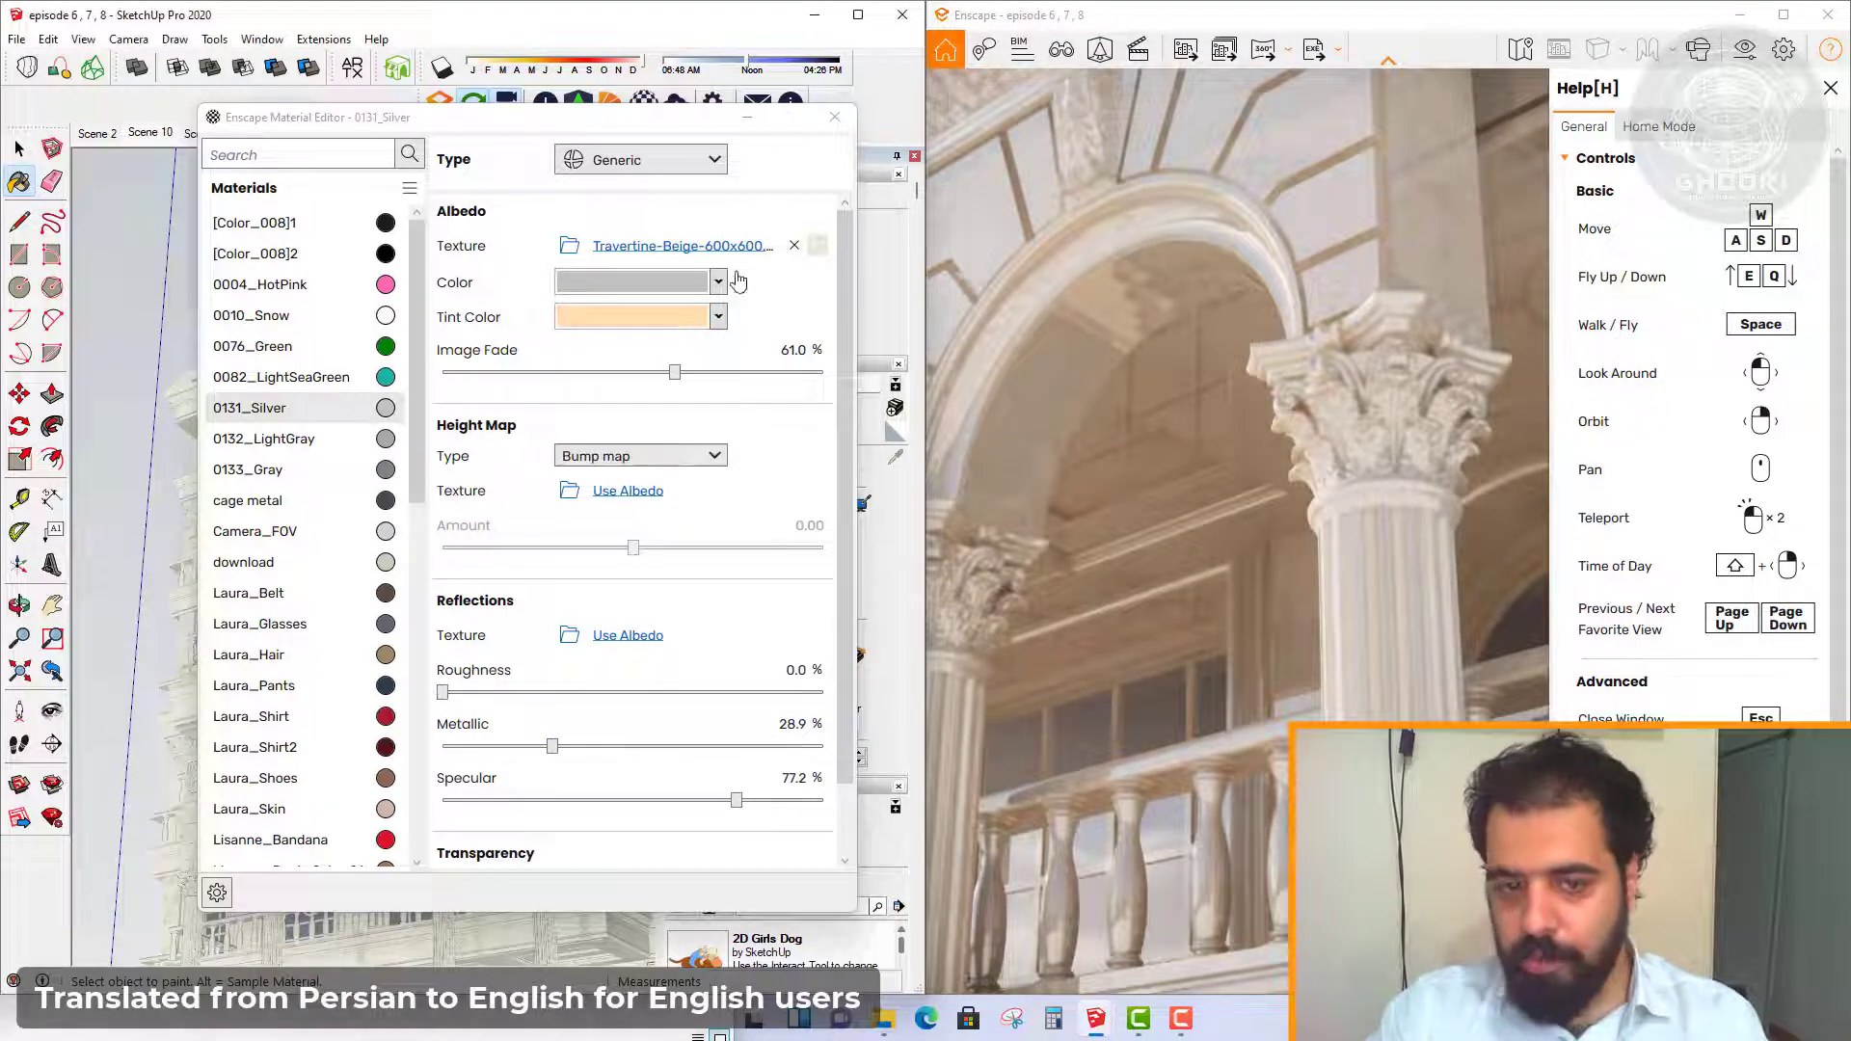
Test roughness between 38% and 97%, and remove the metallic effect
left_click_drag(443, 693, 586, 694)
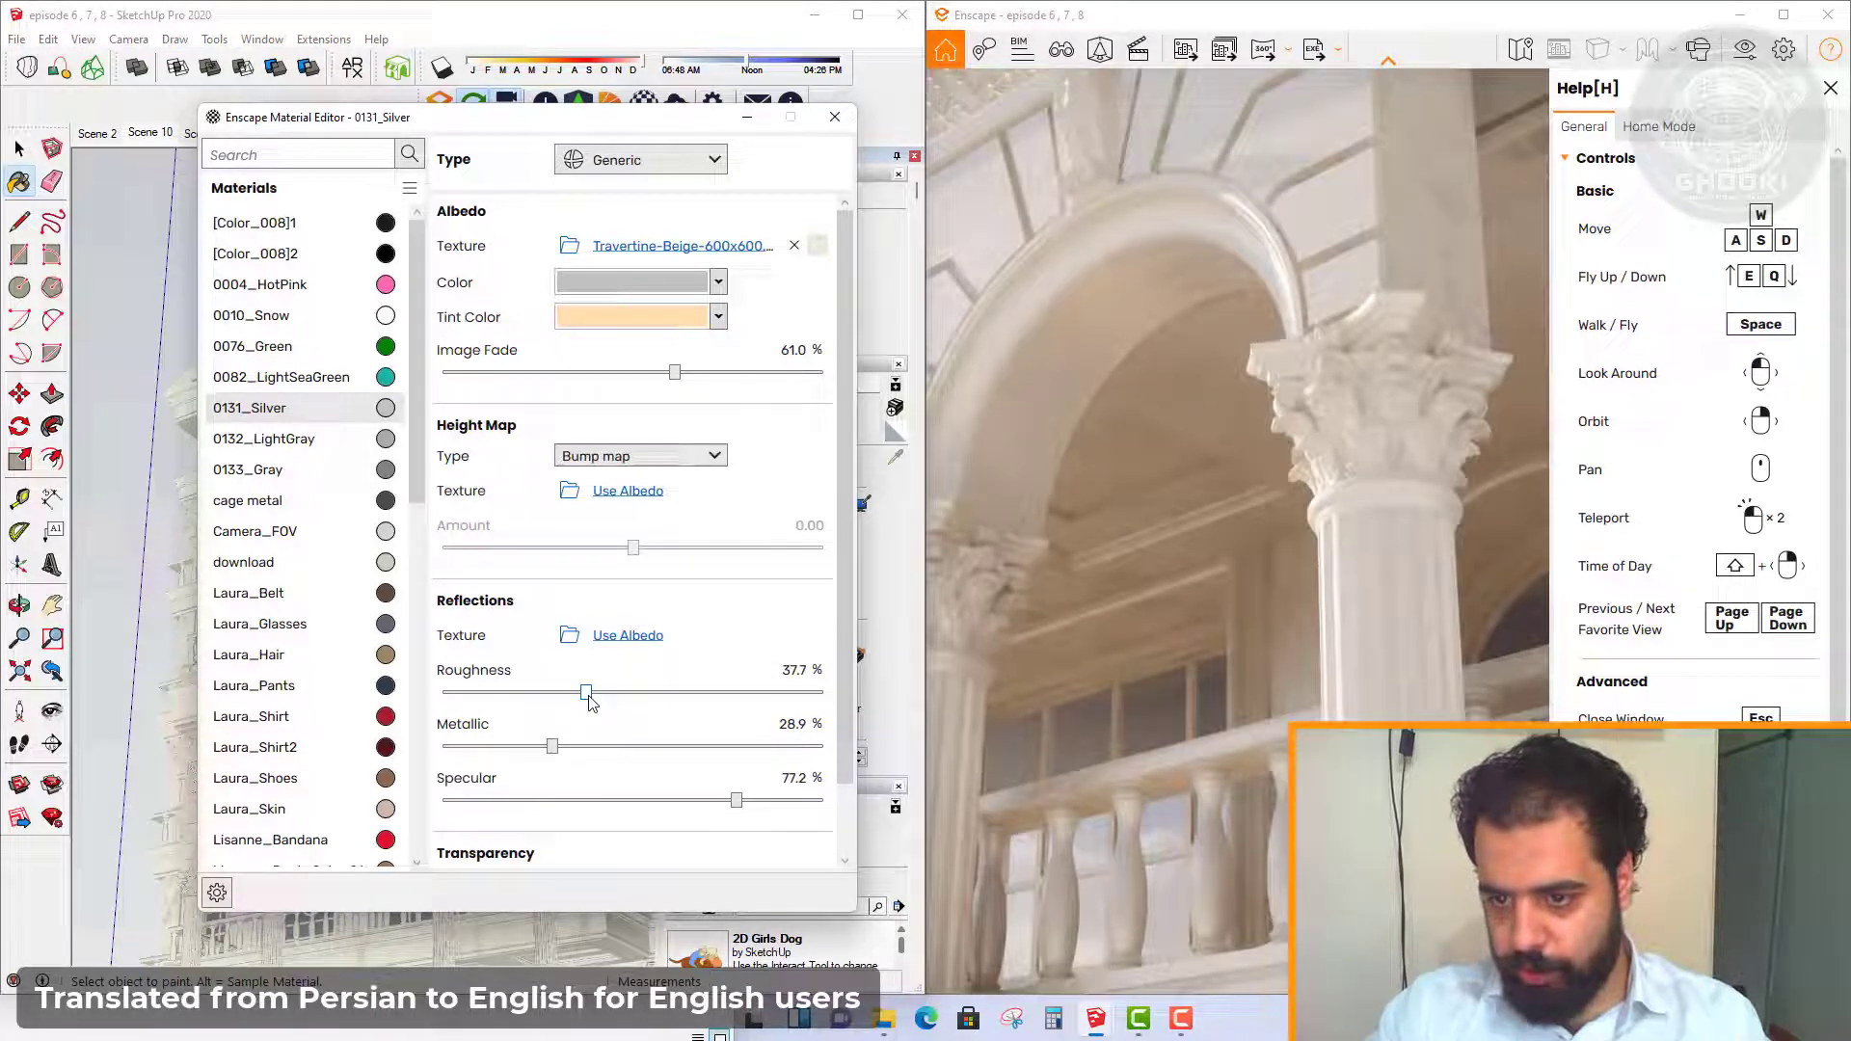
left_click_drag(586, 694, 812, 695)
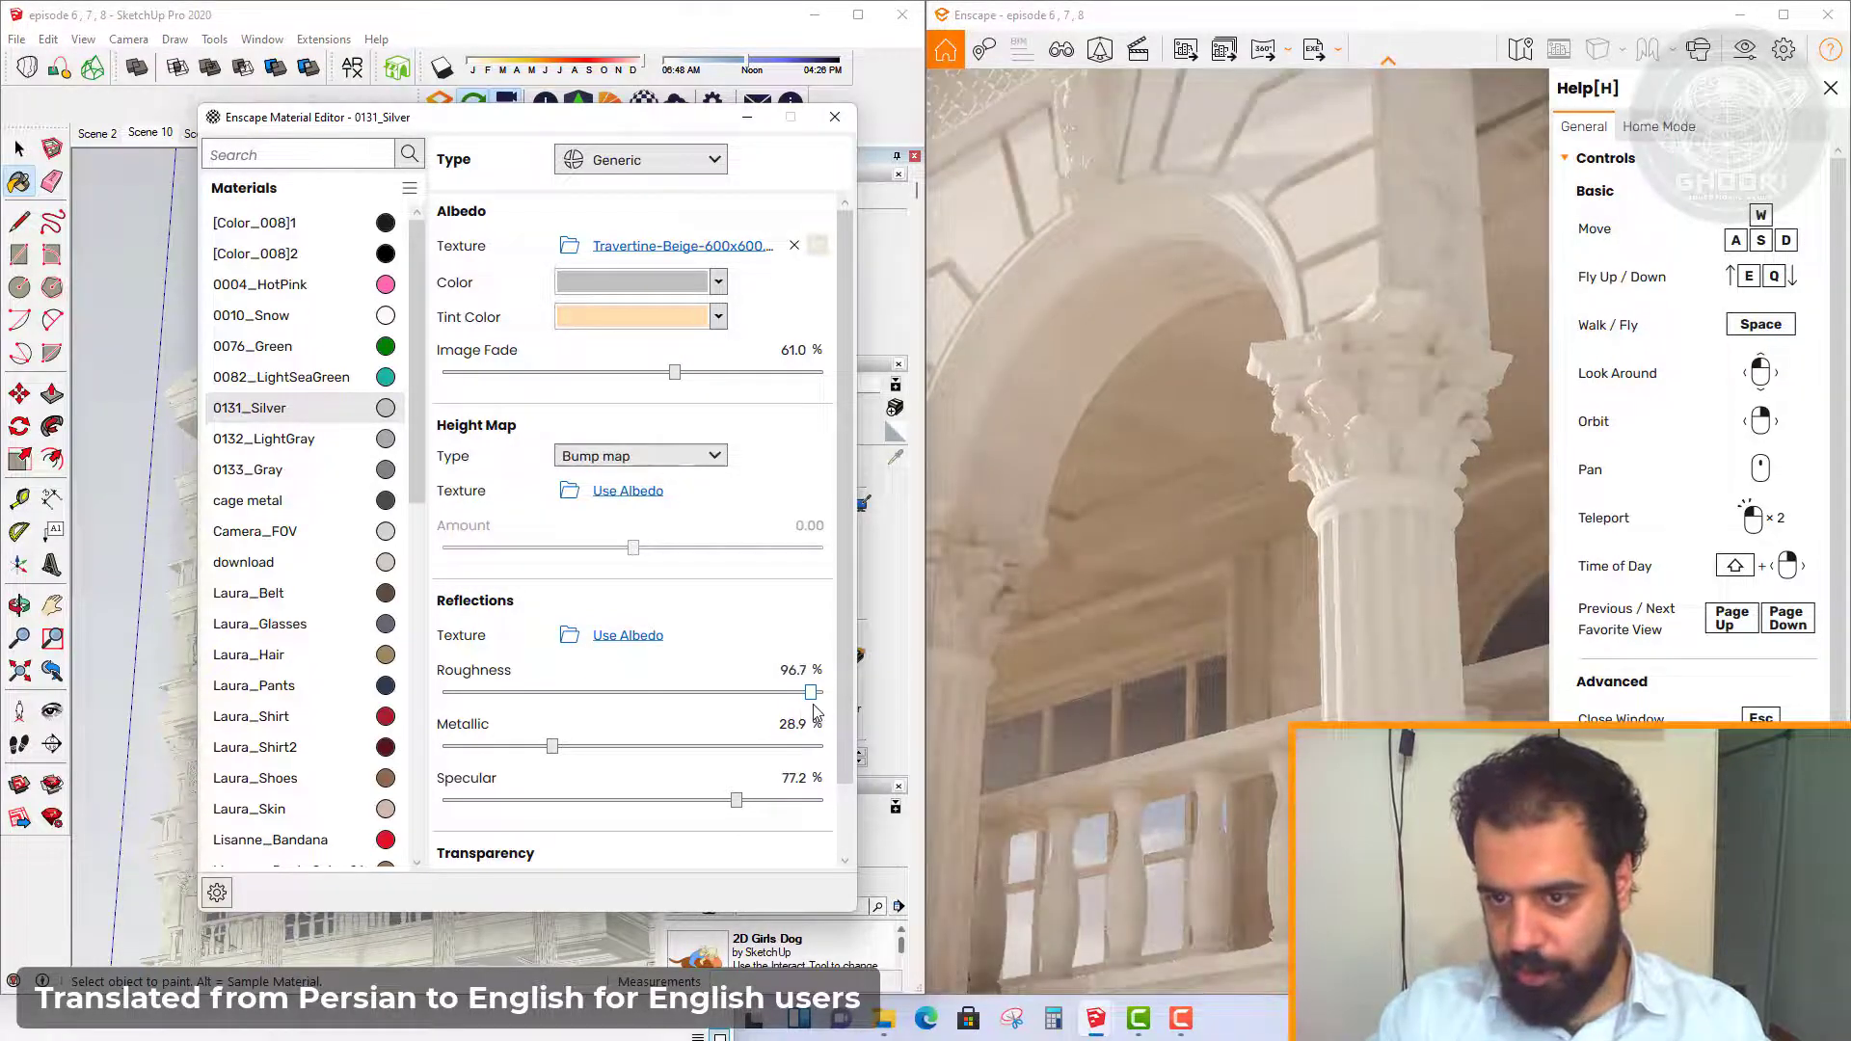
left_click_drag(567, 751, 442, 748)
left_click_drag(812, 694, 467, 695)
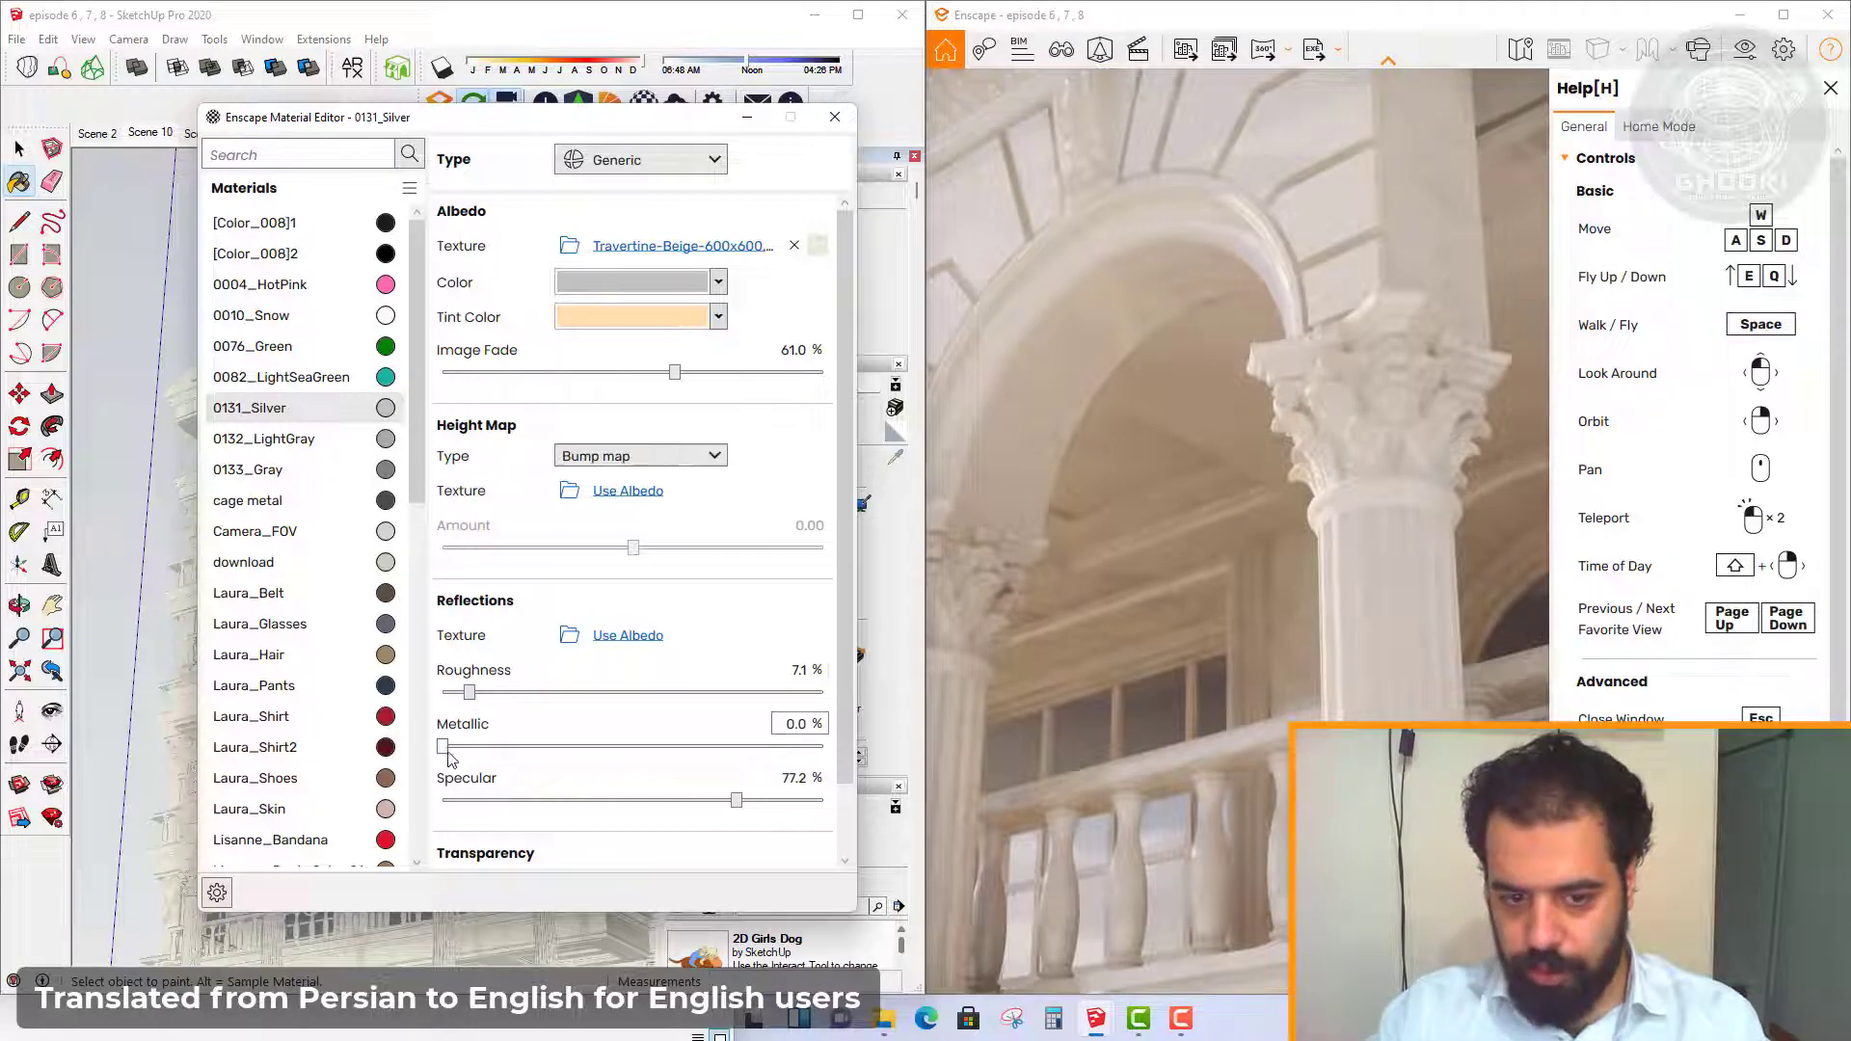
Set metallic to 1.5%, specular to 96.2% and roughness to 3.3%
mouse_move(445, 748)
left_mouse_down()
mouse_move(483, 748)
mouse_move(457, 757)
left_mouse_up()
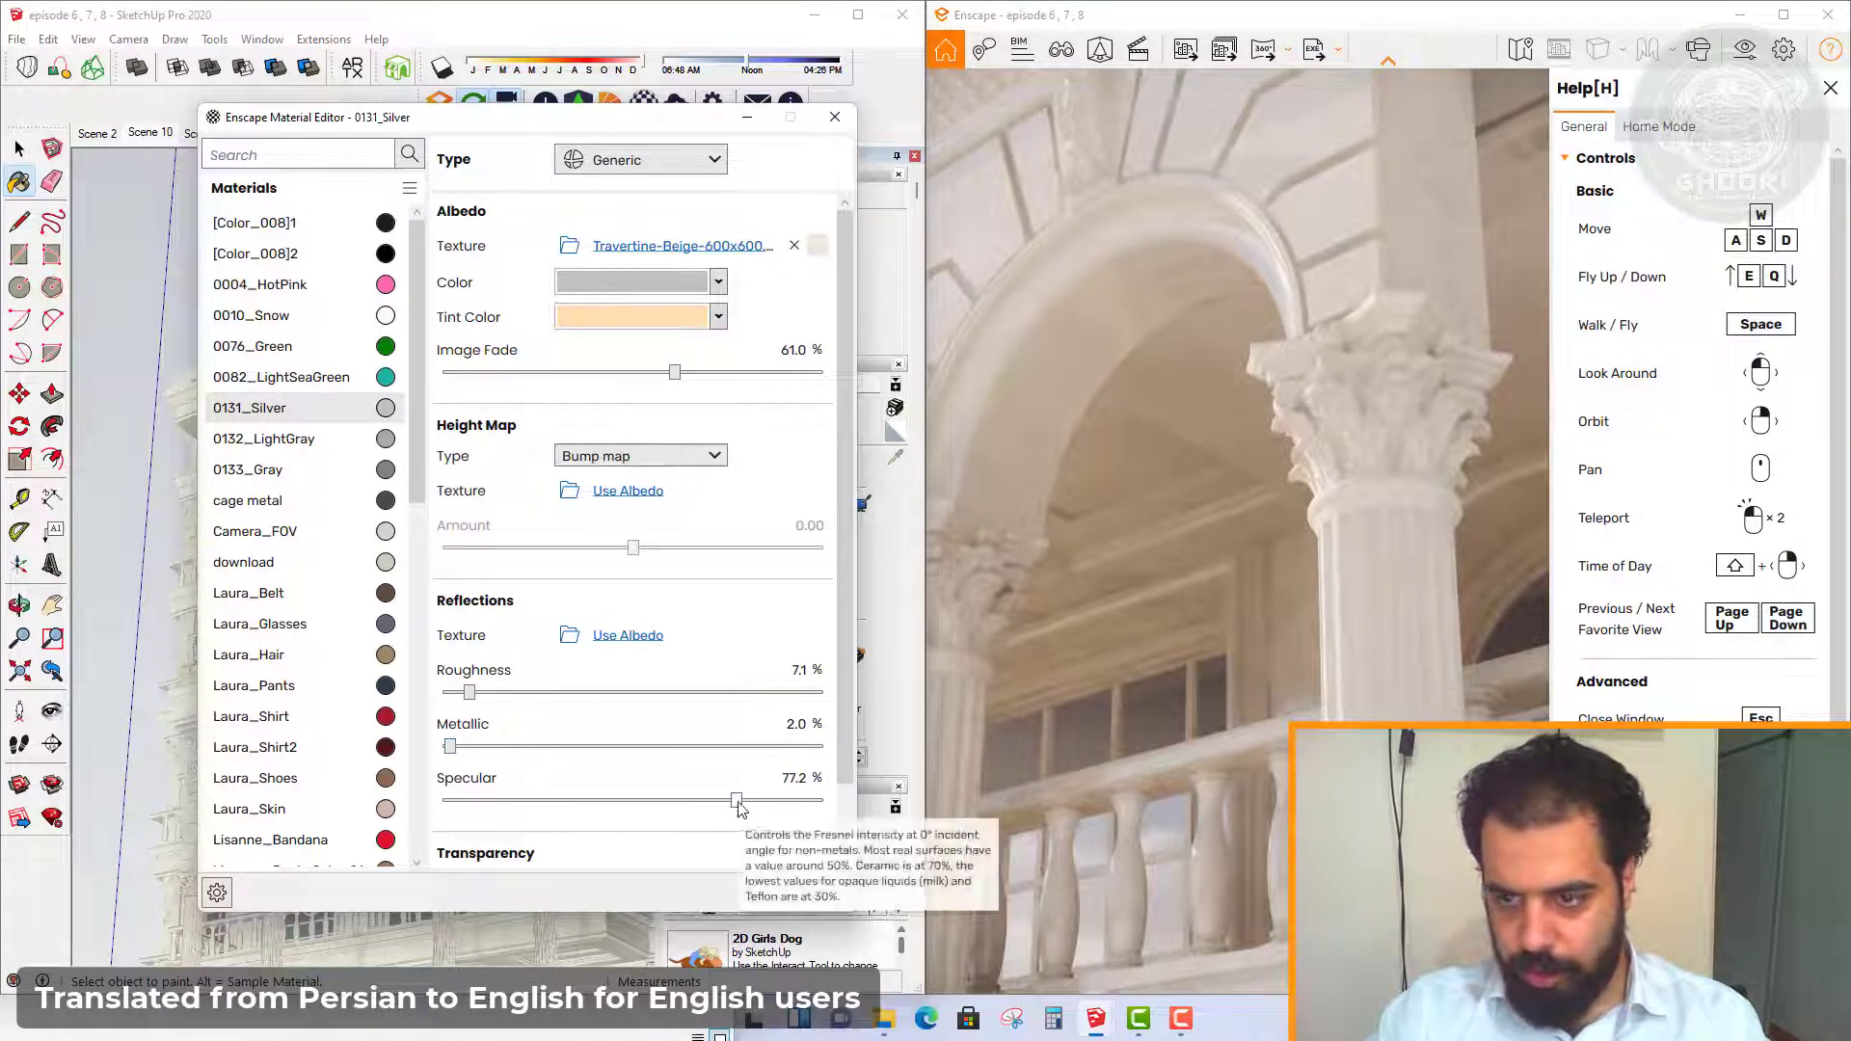
left_click_drag(739, 802, 849, 799)
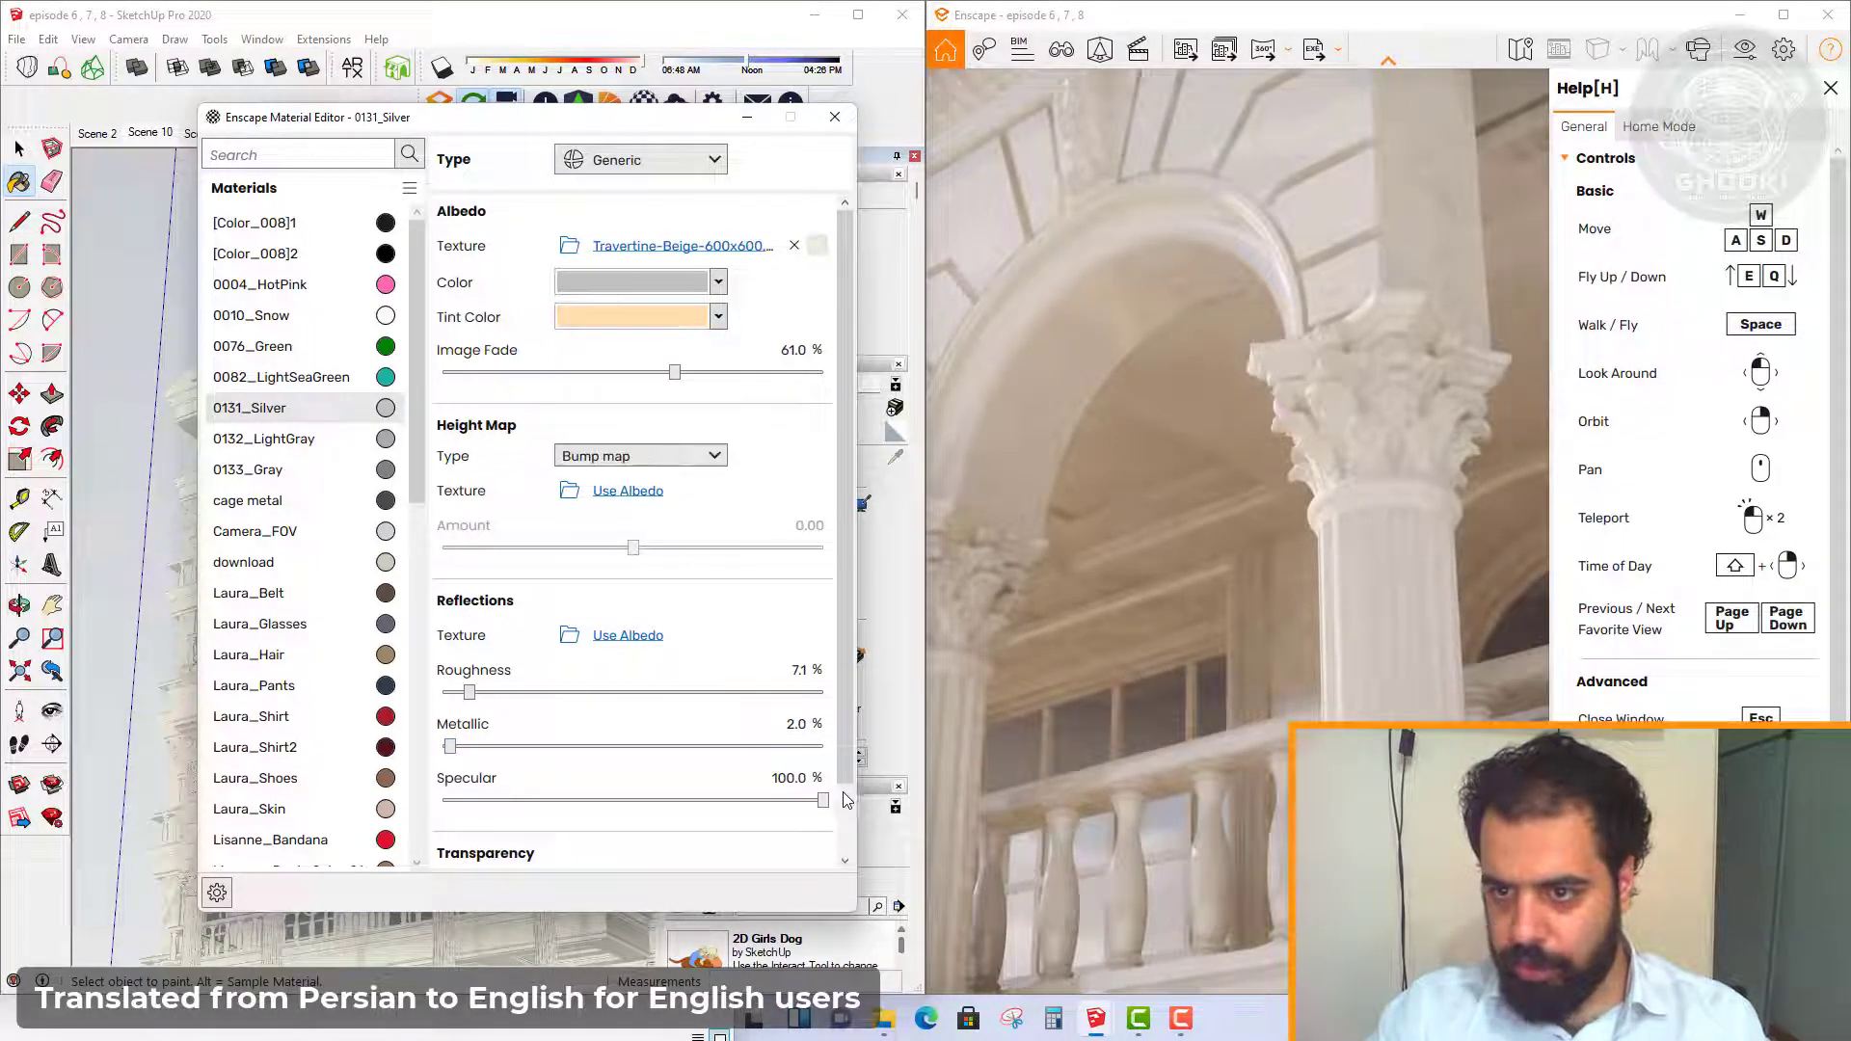
left_click_drag(823, 805, 809, 803)
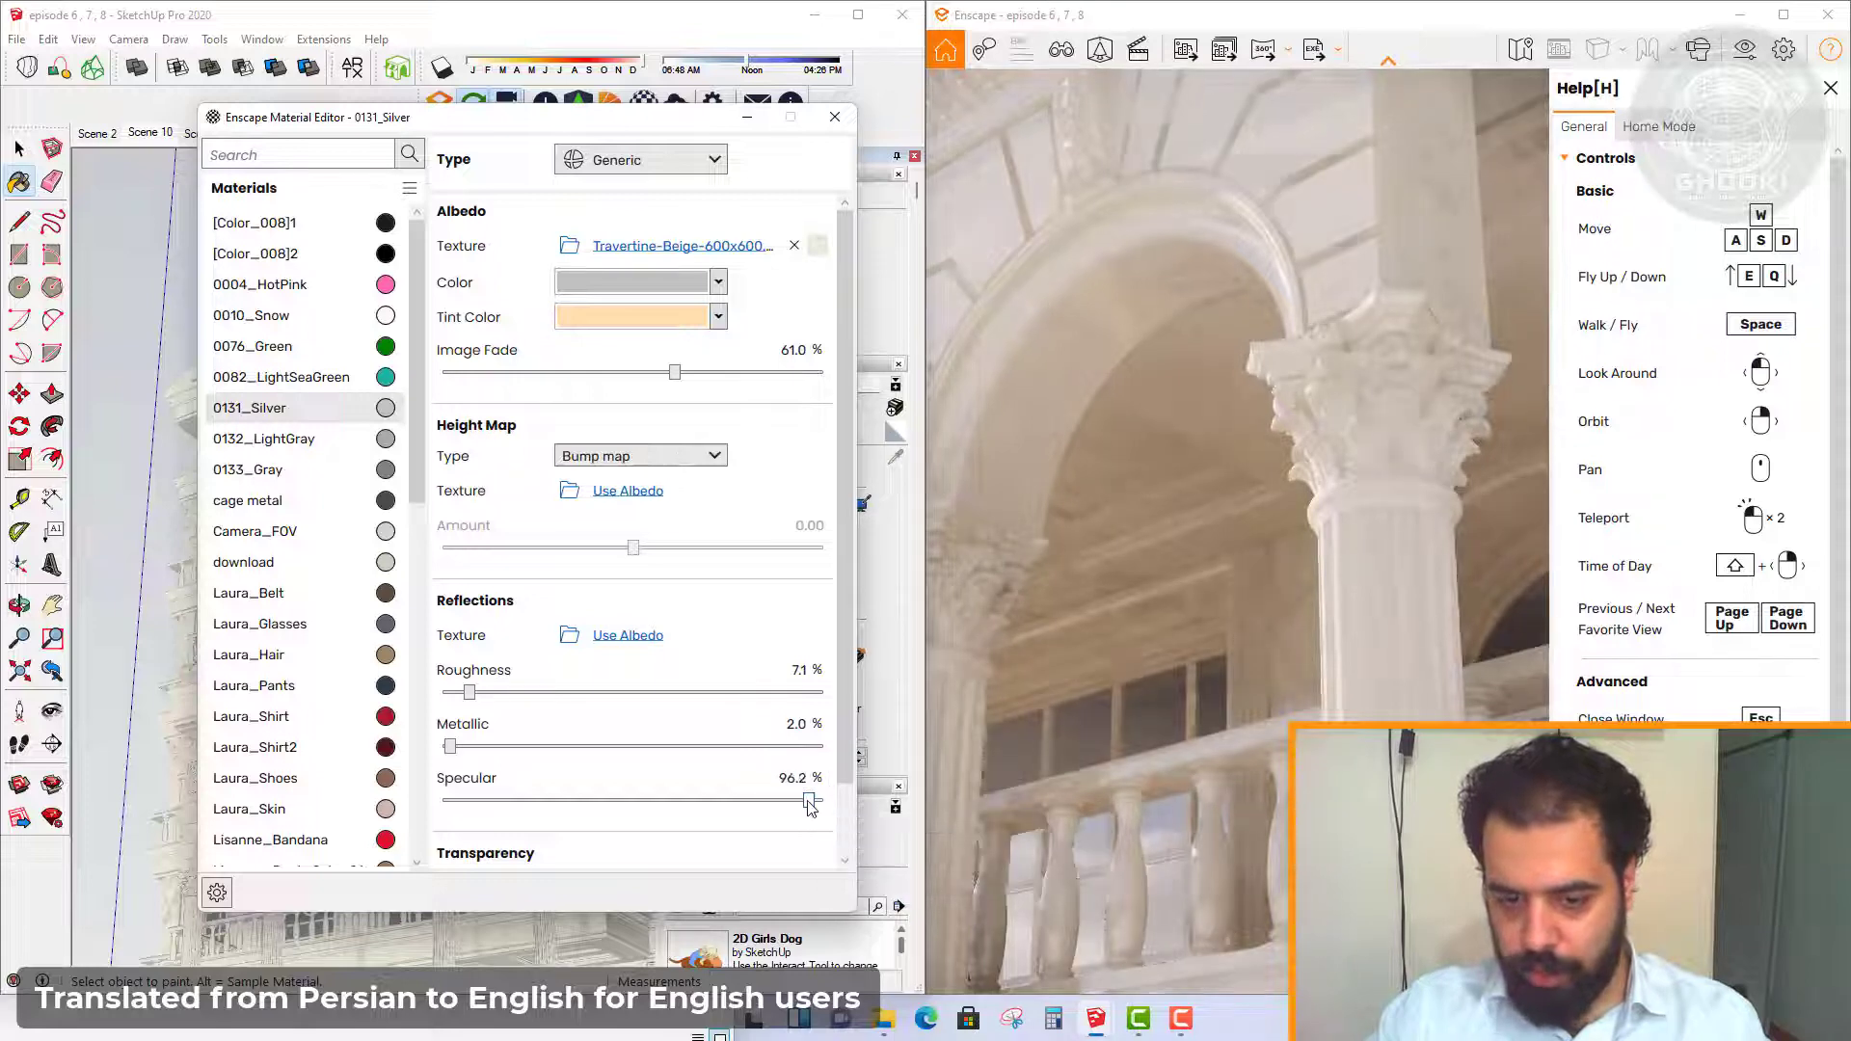
left_click_drag(468, 694, 460, 698)
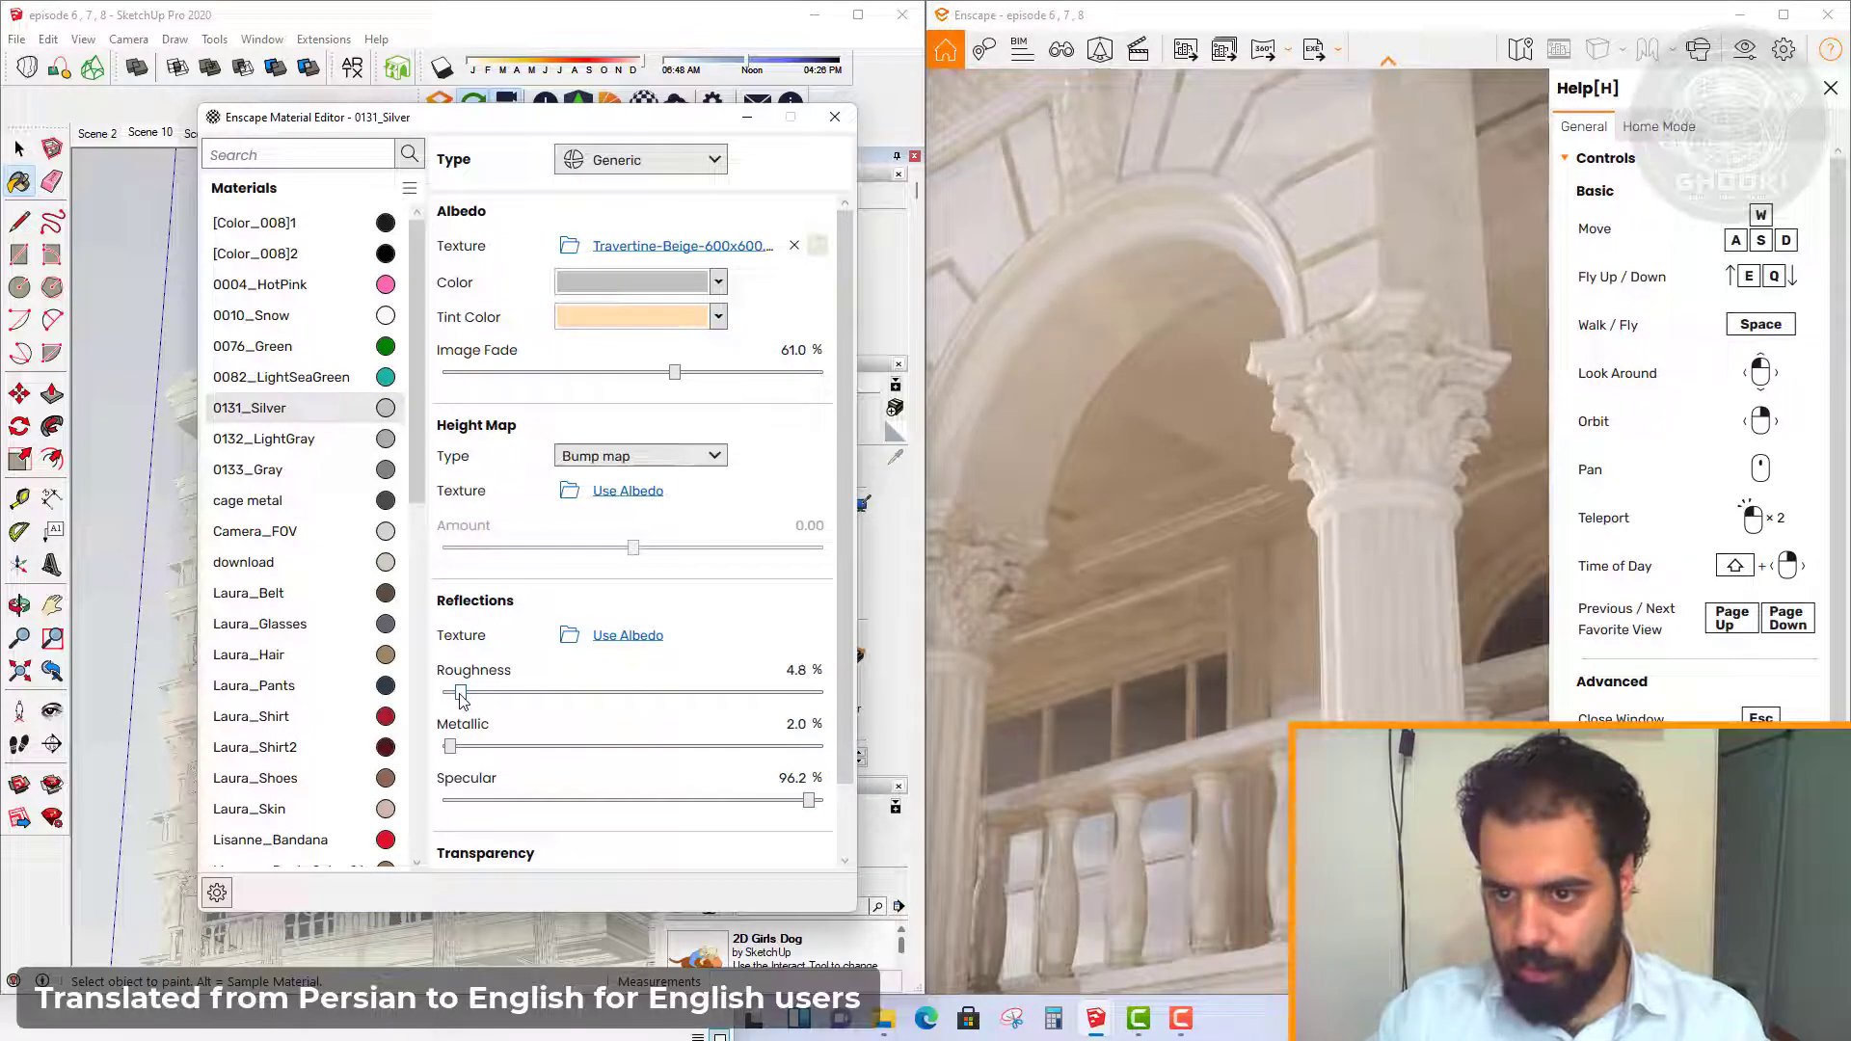
left_click(147, 140)
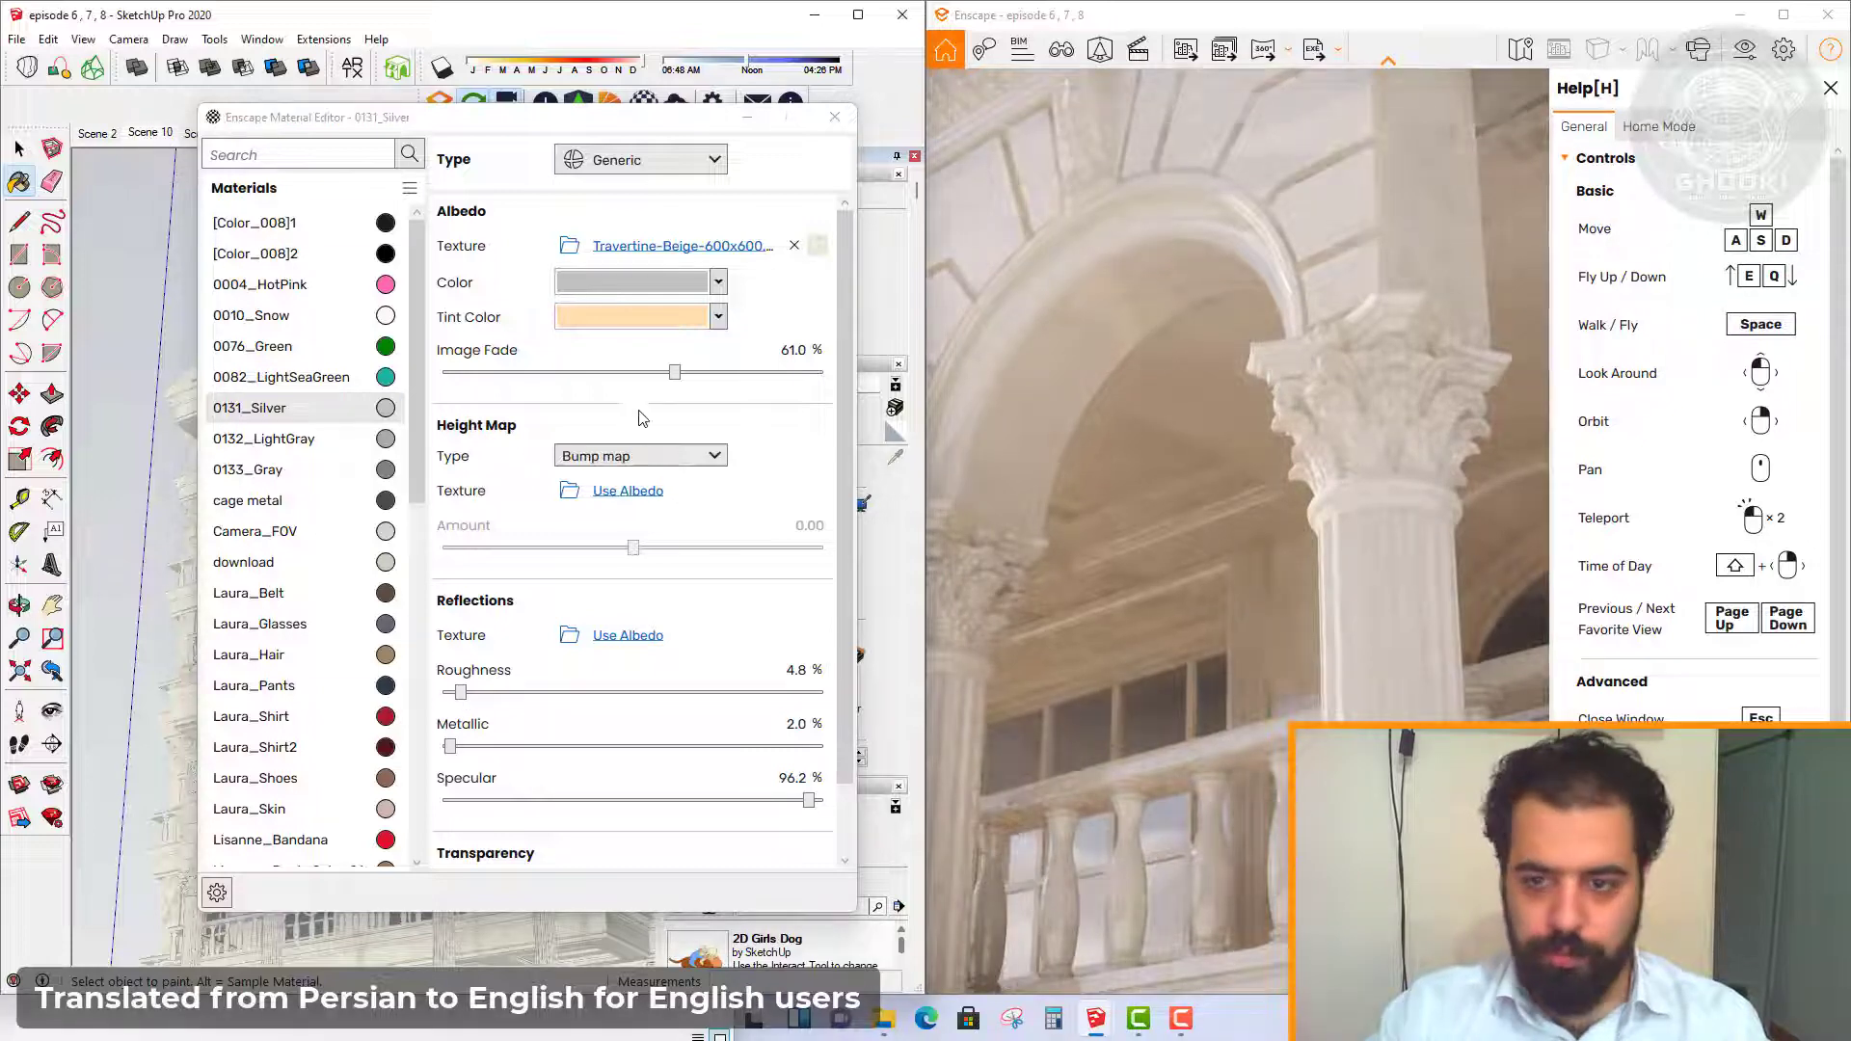
scroll(613, 679, "down", 1)
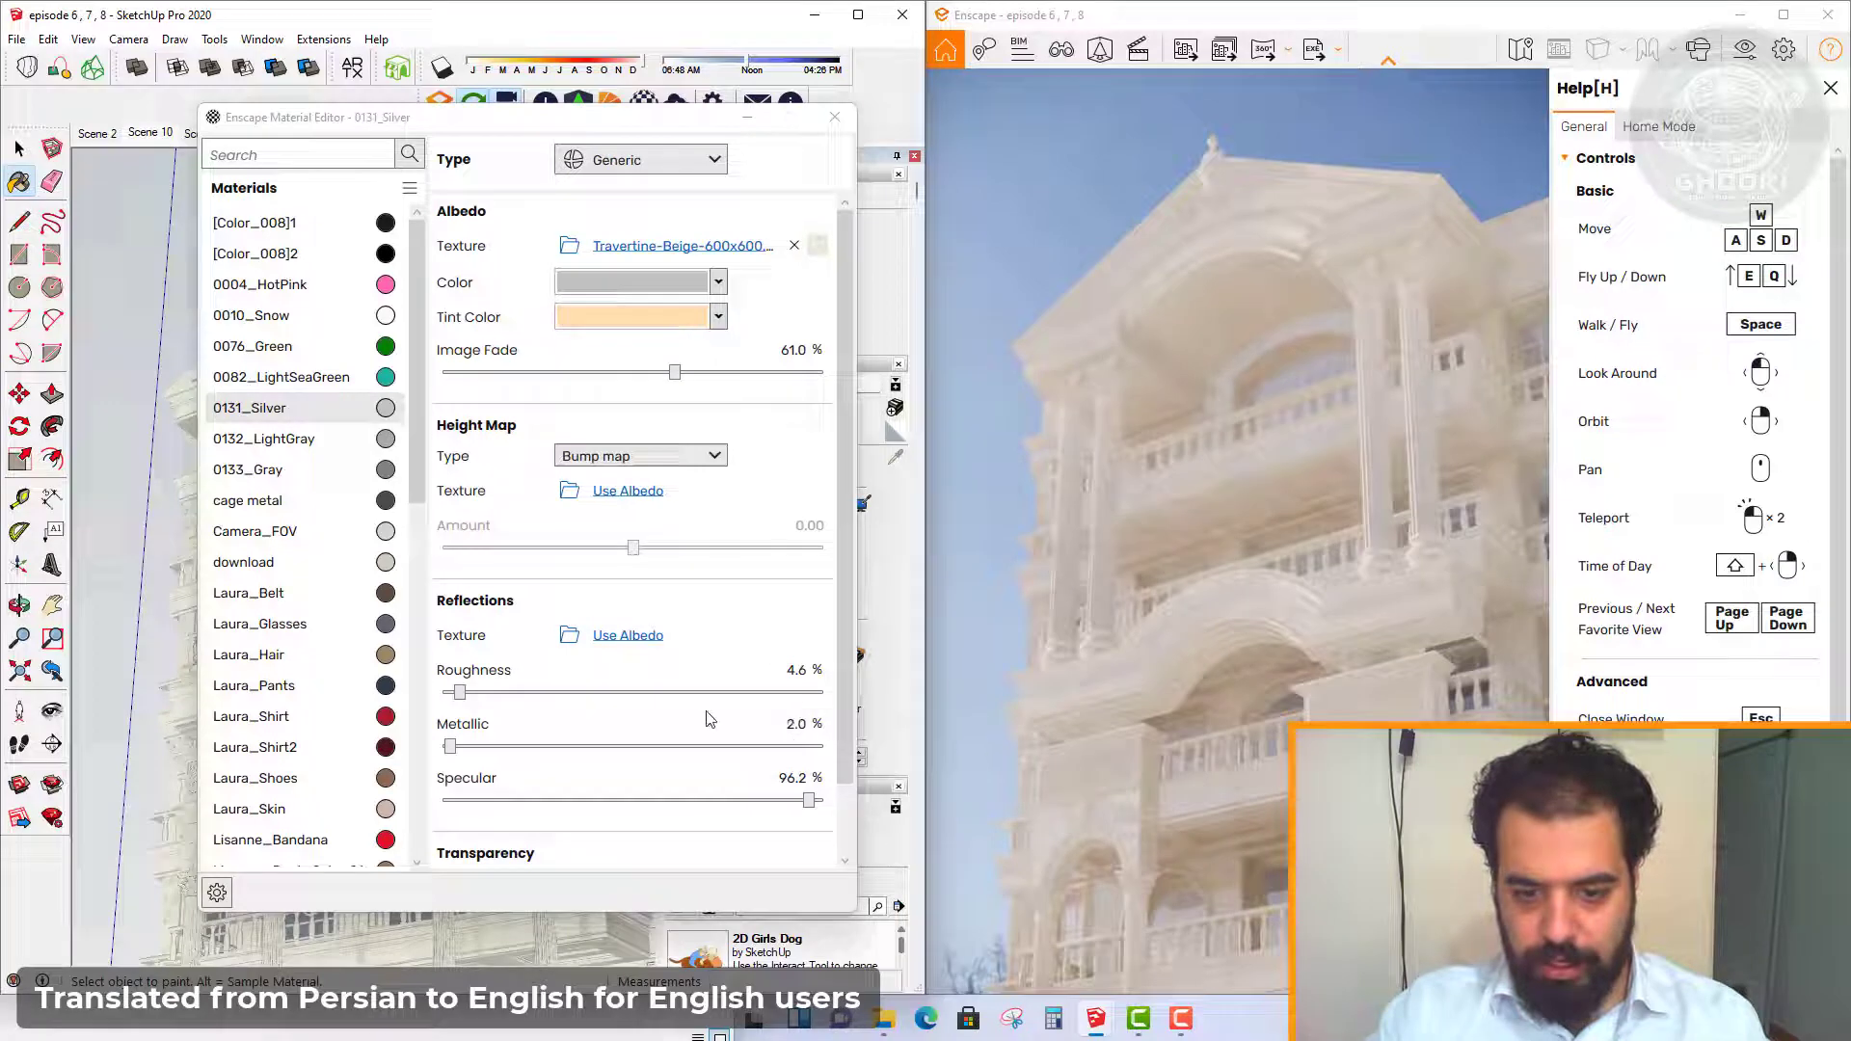
left_click_drag(460, 697, 450, 753)
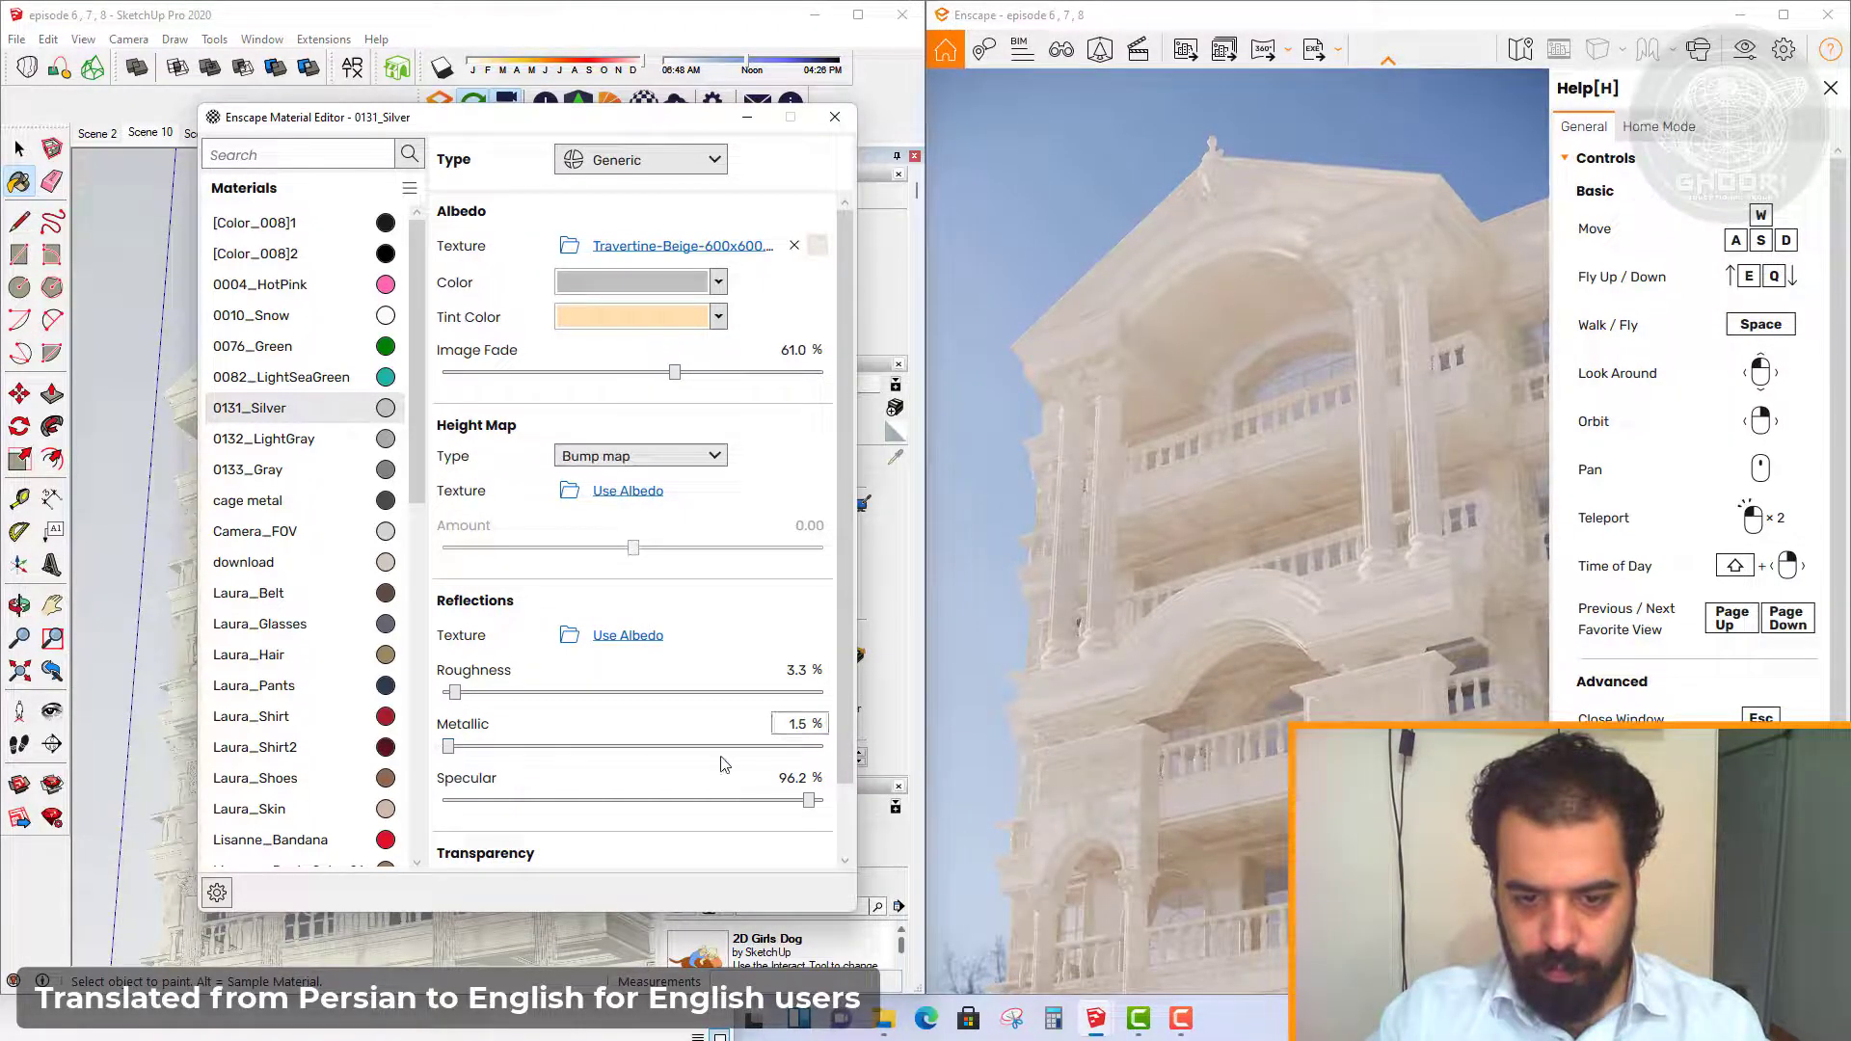
scroll(843, 772, "down", 3)
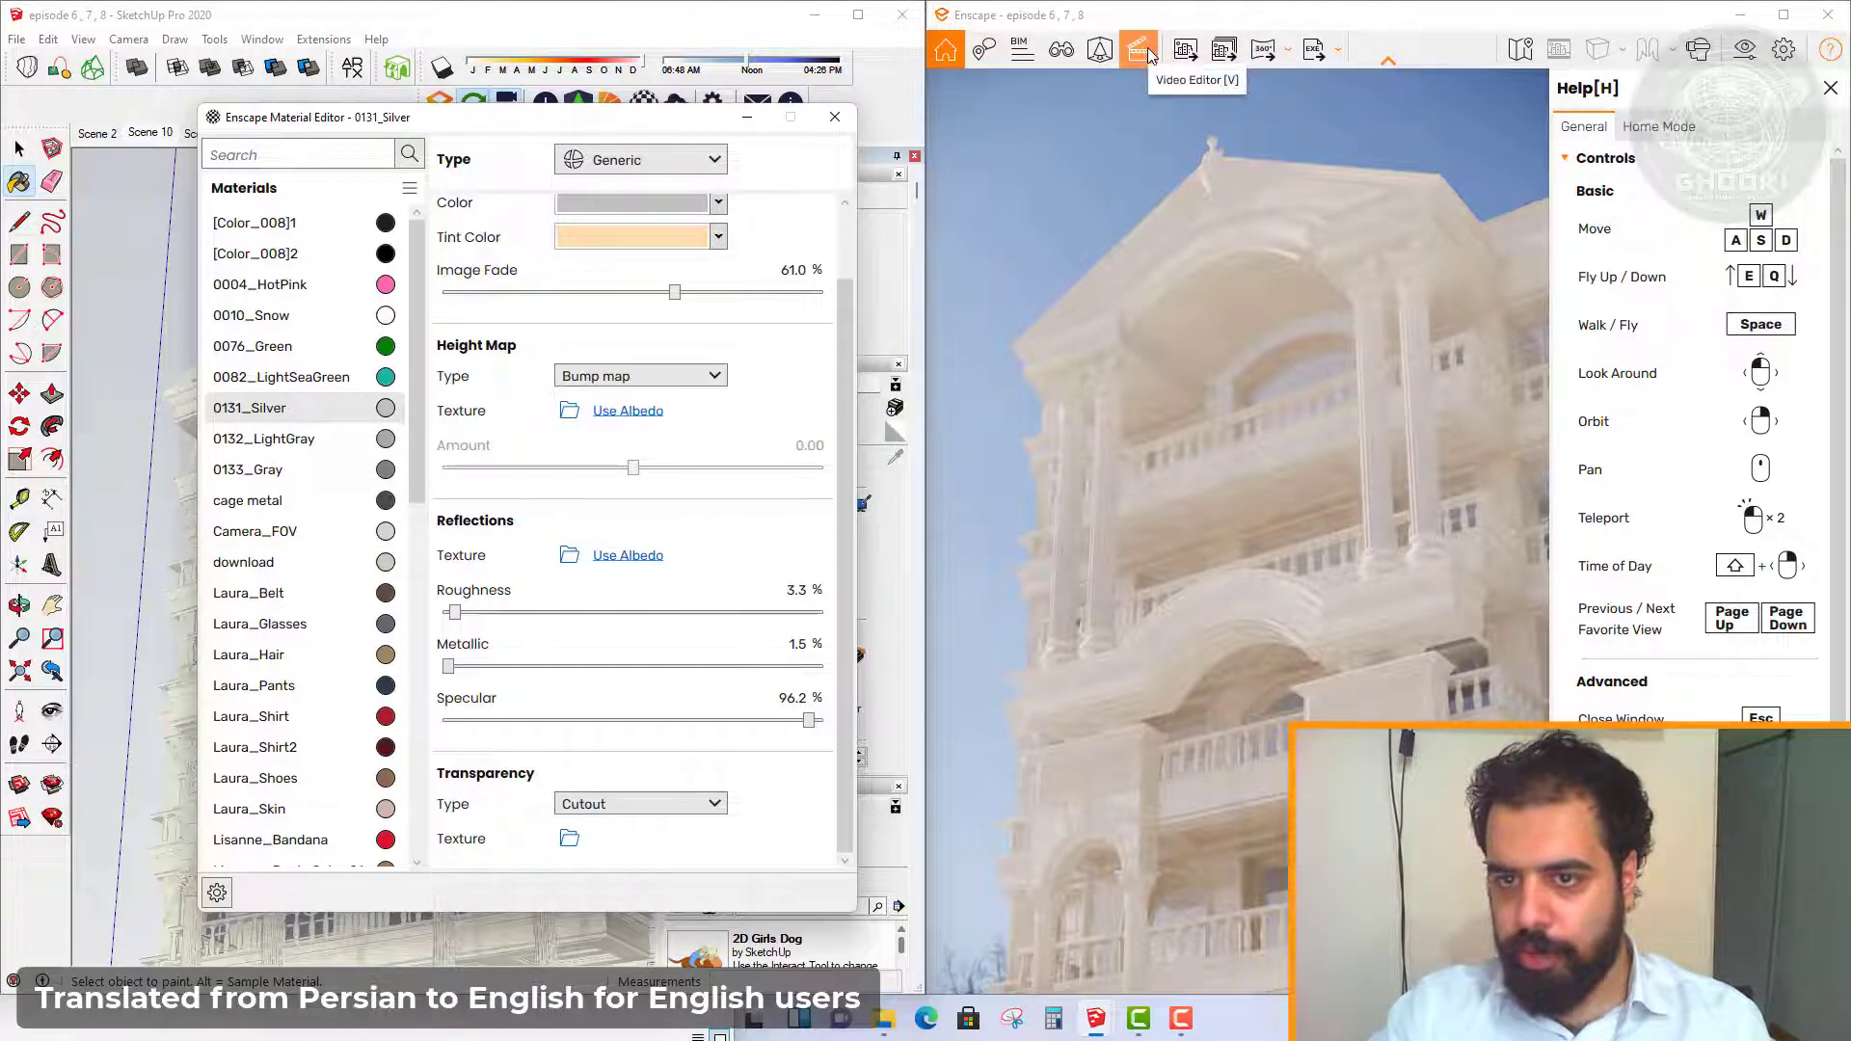
Save a JPEG screenshot of the textured travertine render to the Desktop
left_click(1184, 51)
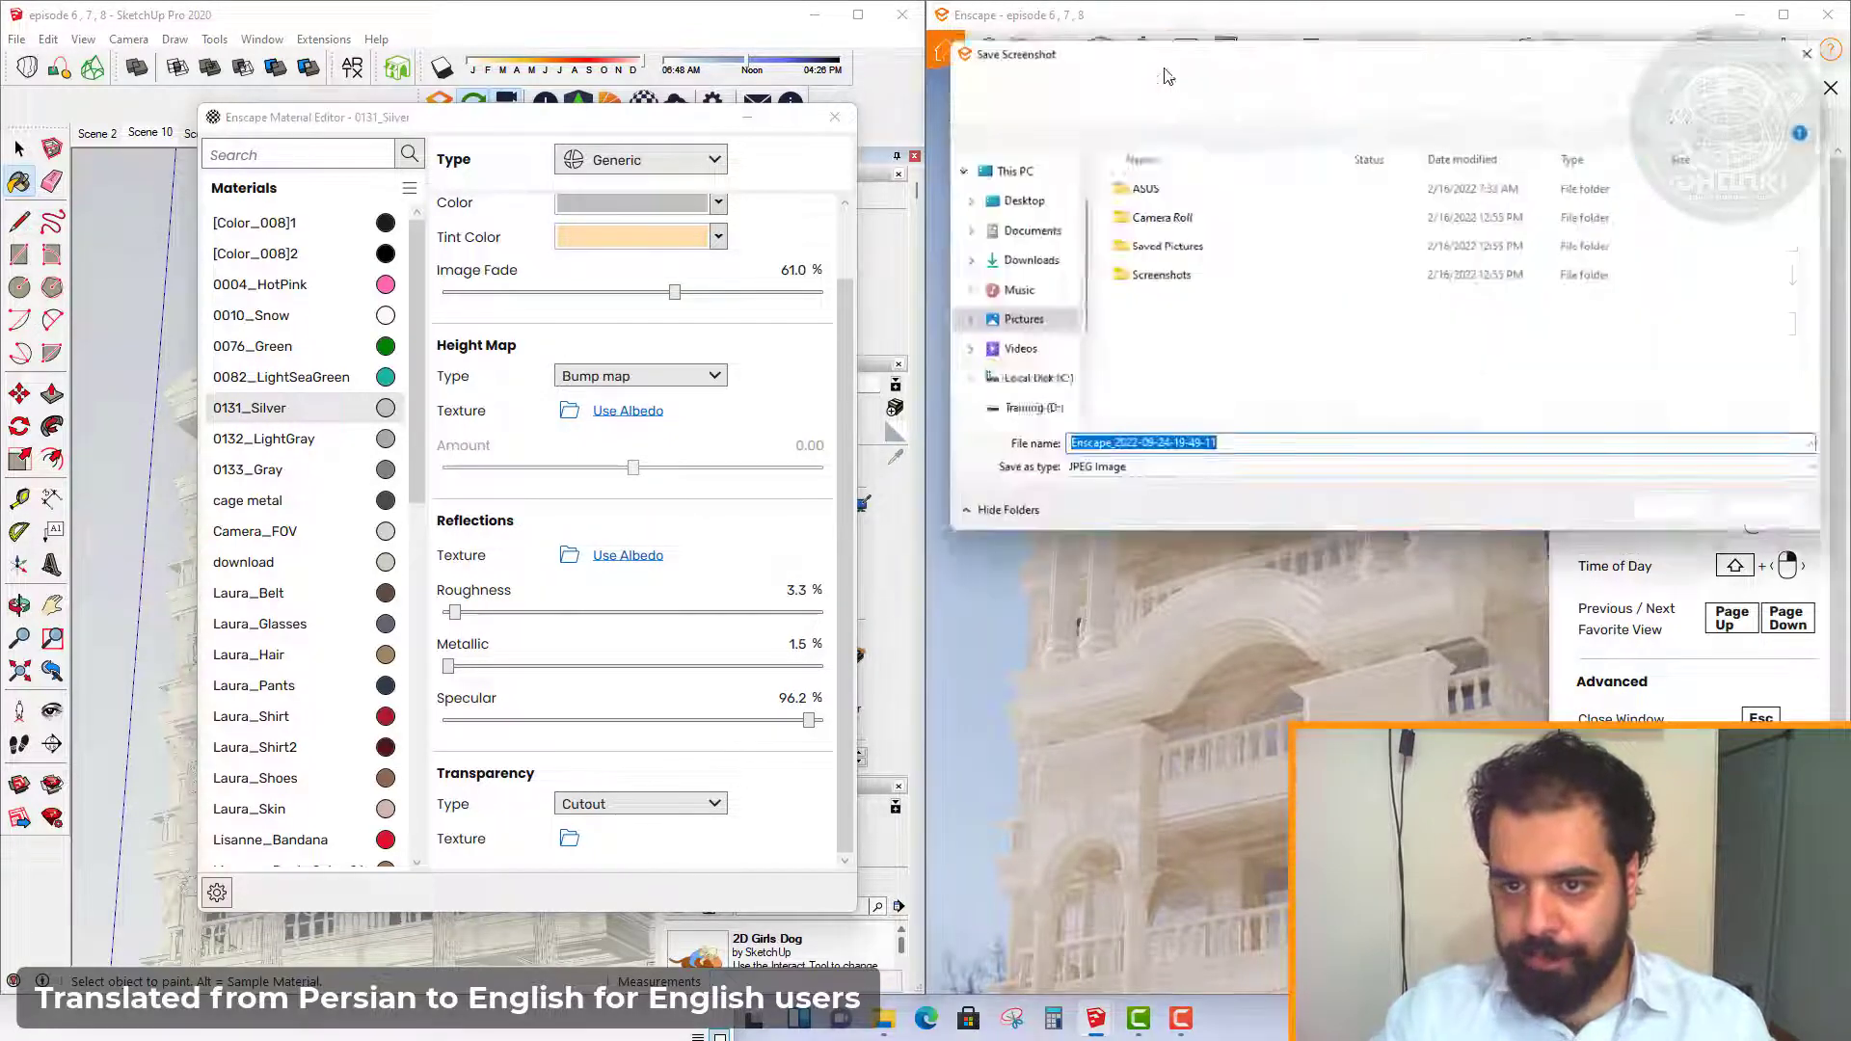
left_click(1248, 476)
left_click(1243, 496)
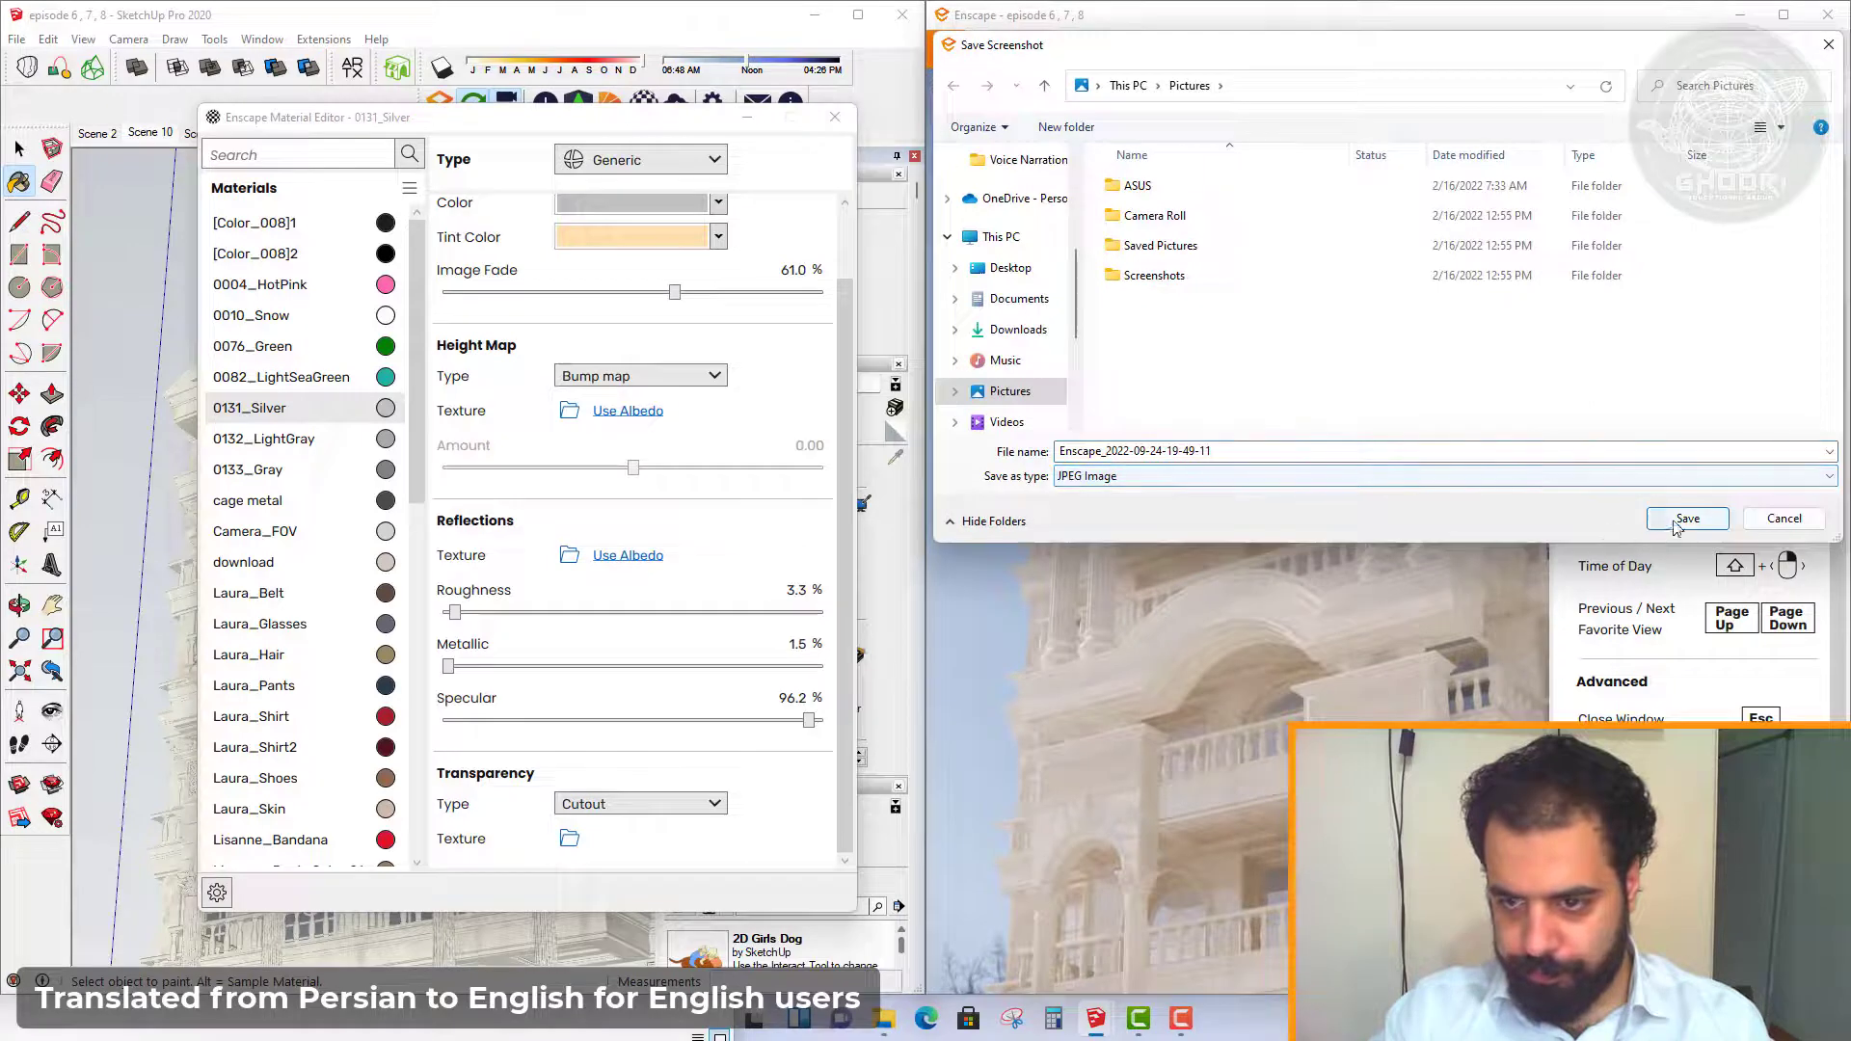
left_click(1006, 267)
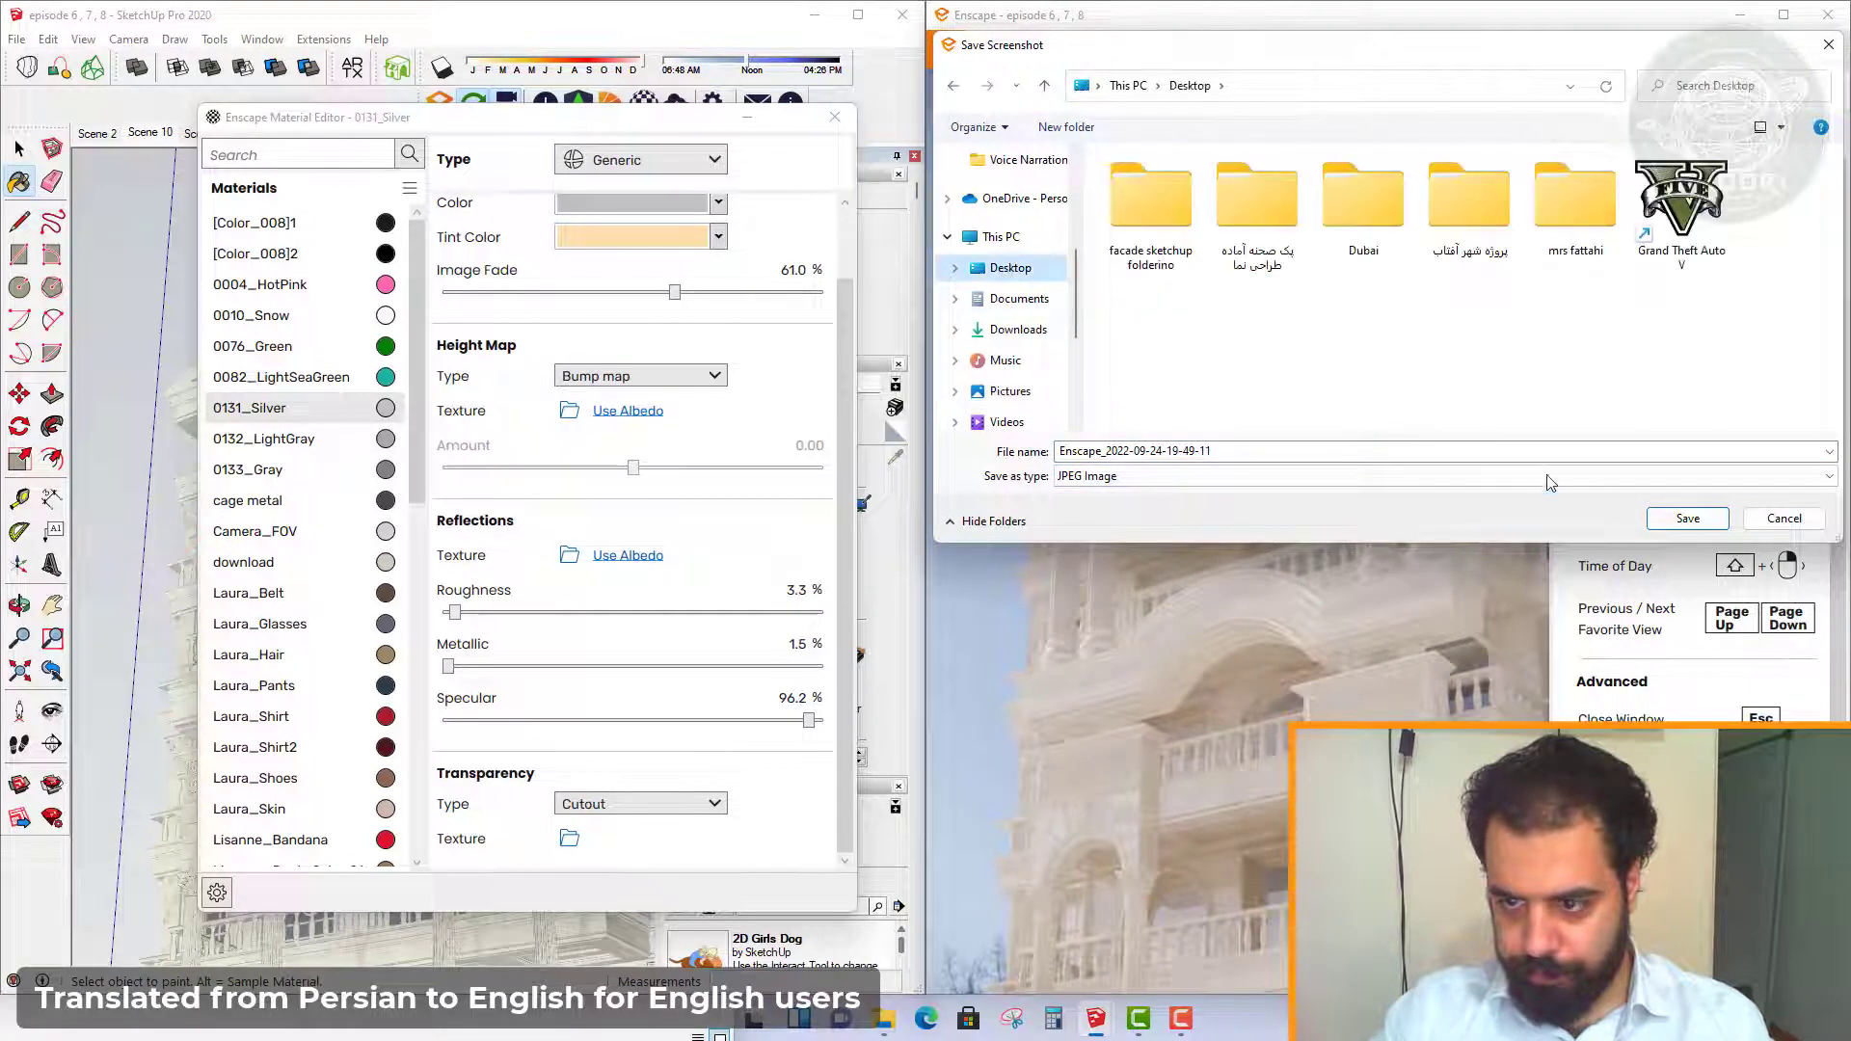
left_click(1663, 519)
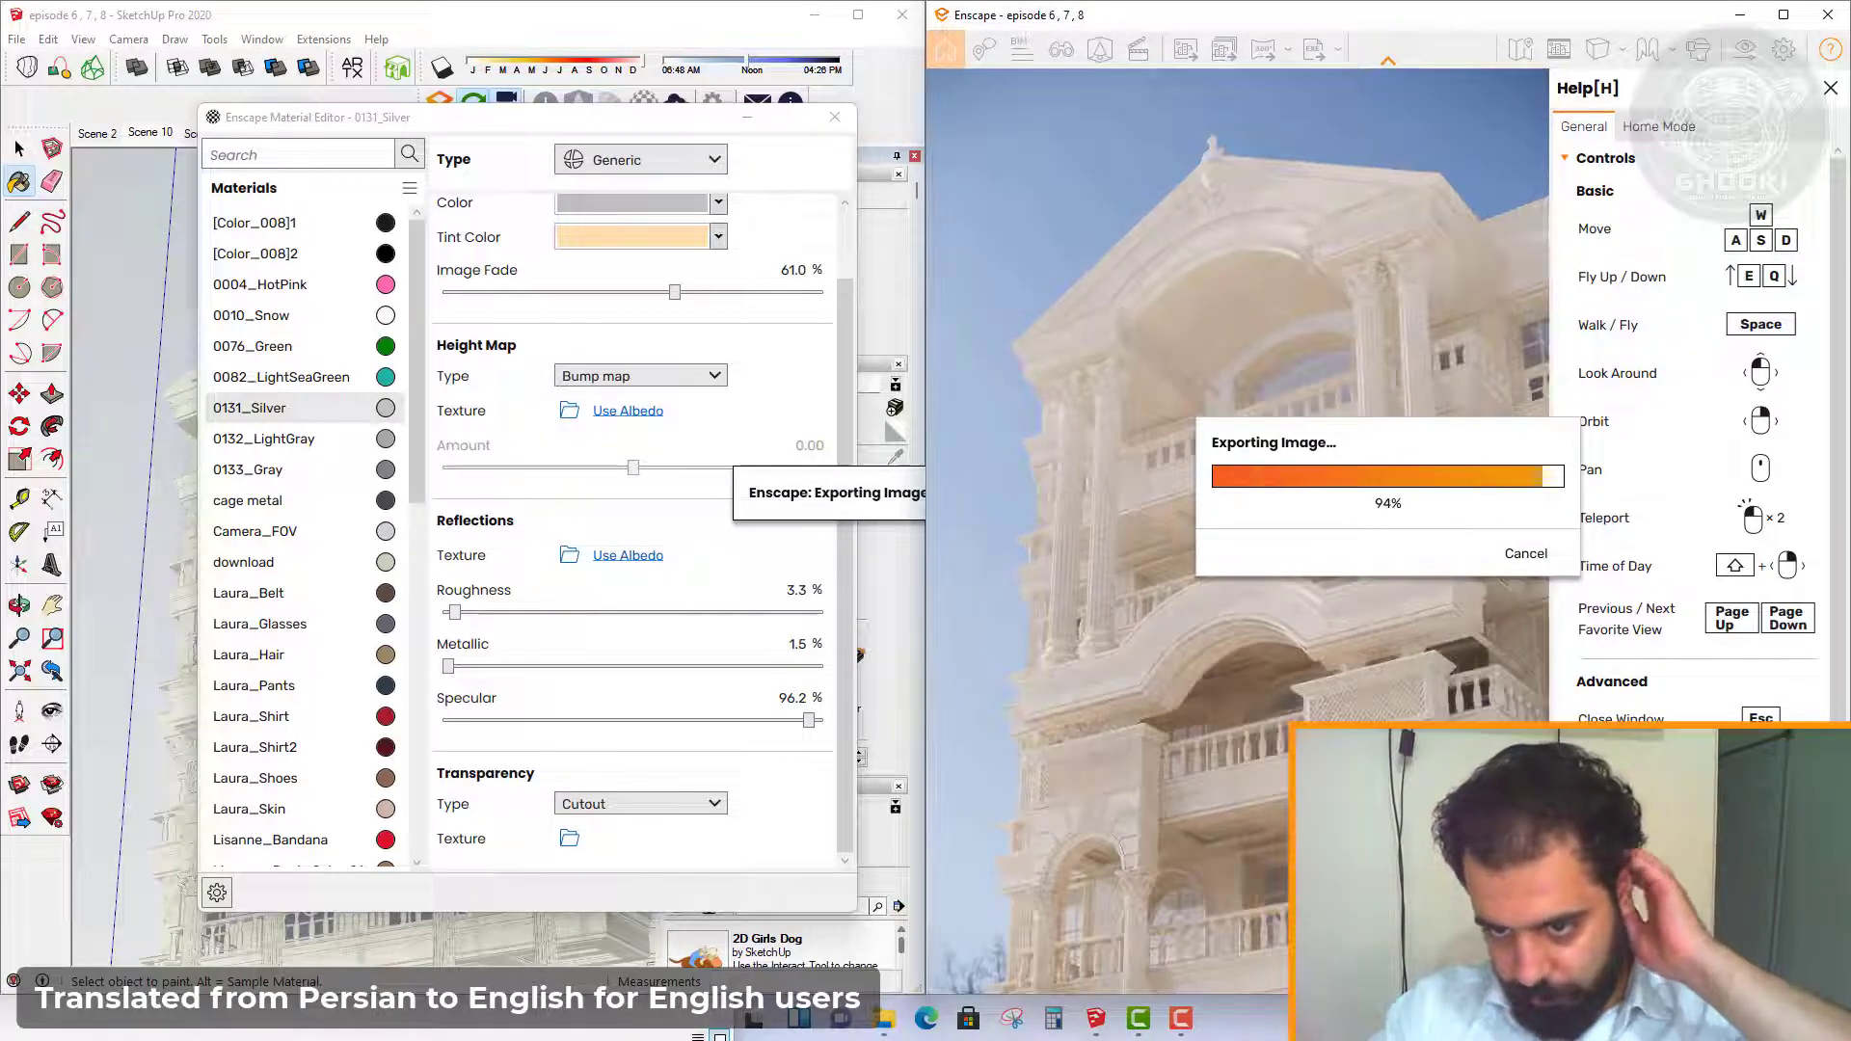
scroll(614, 357, "up", 1)
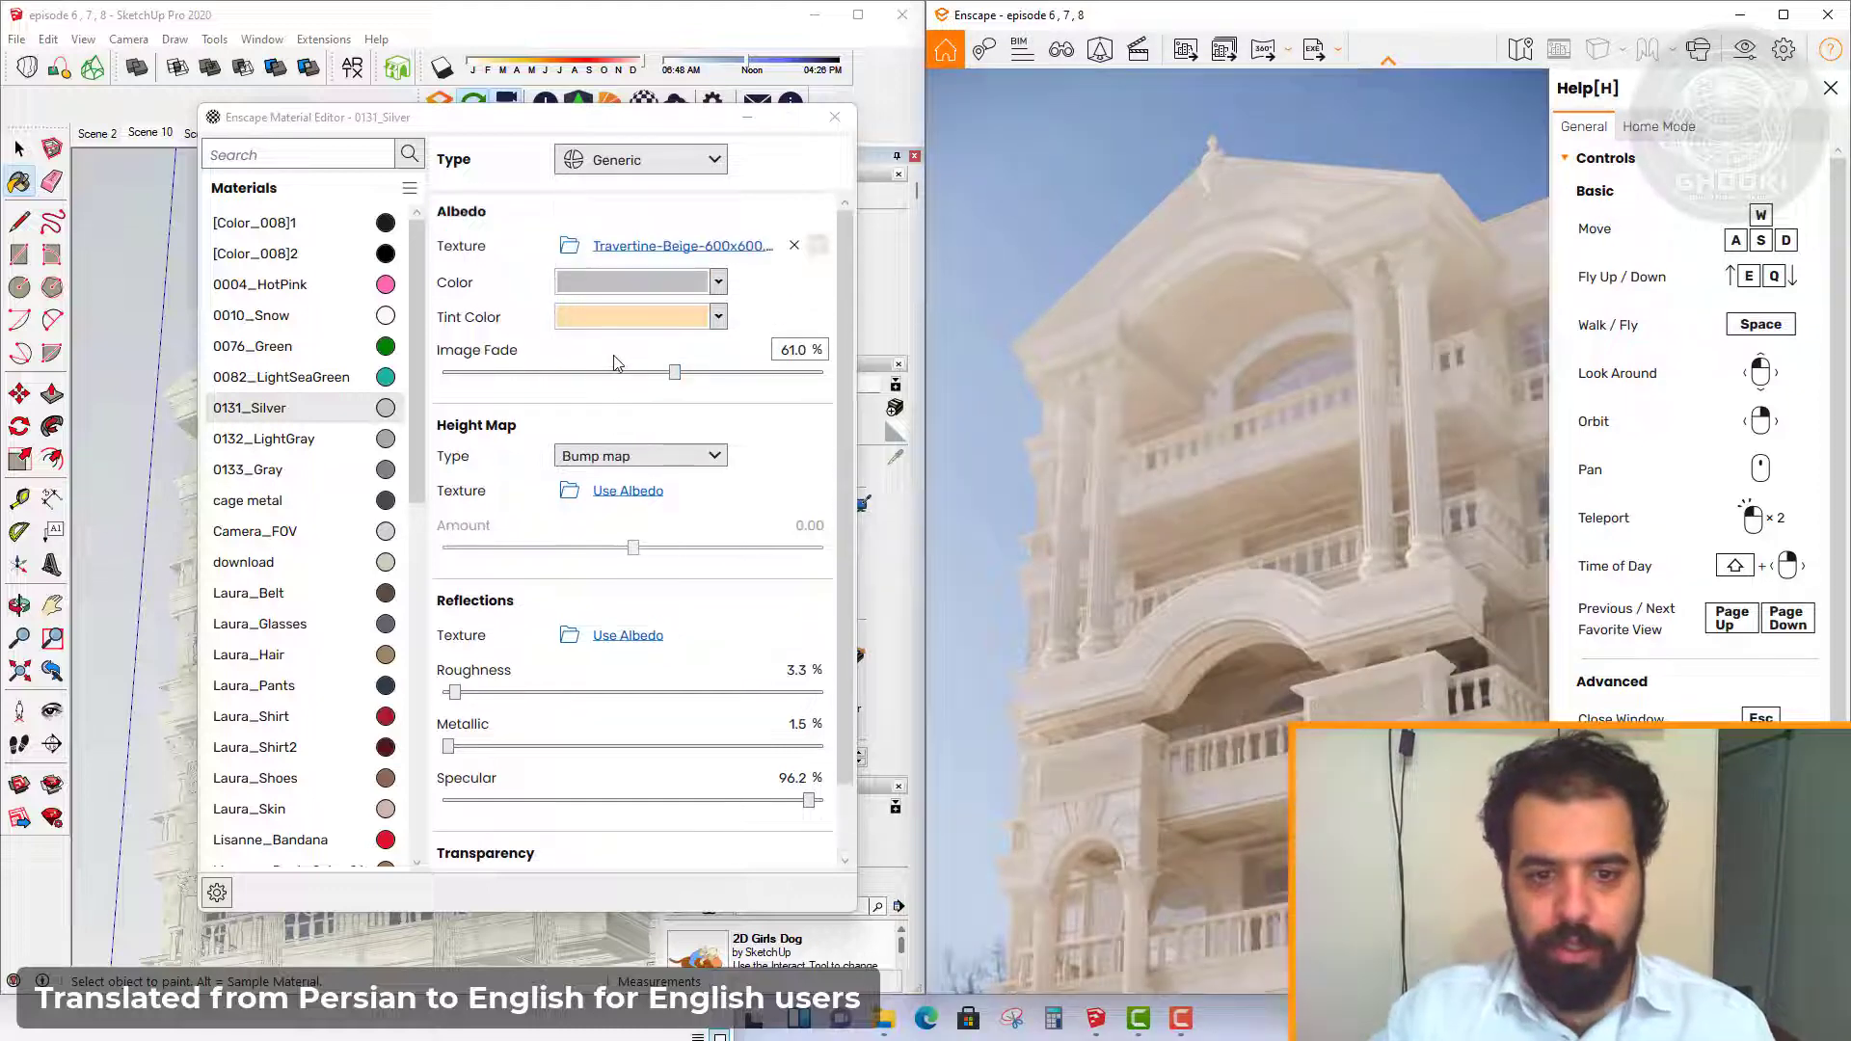
Clear the Travertine-Beige albedo texture, then set roughness 100% and specular 50%
left_click(796, 247)
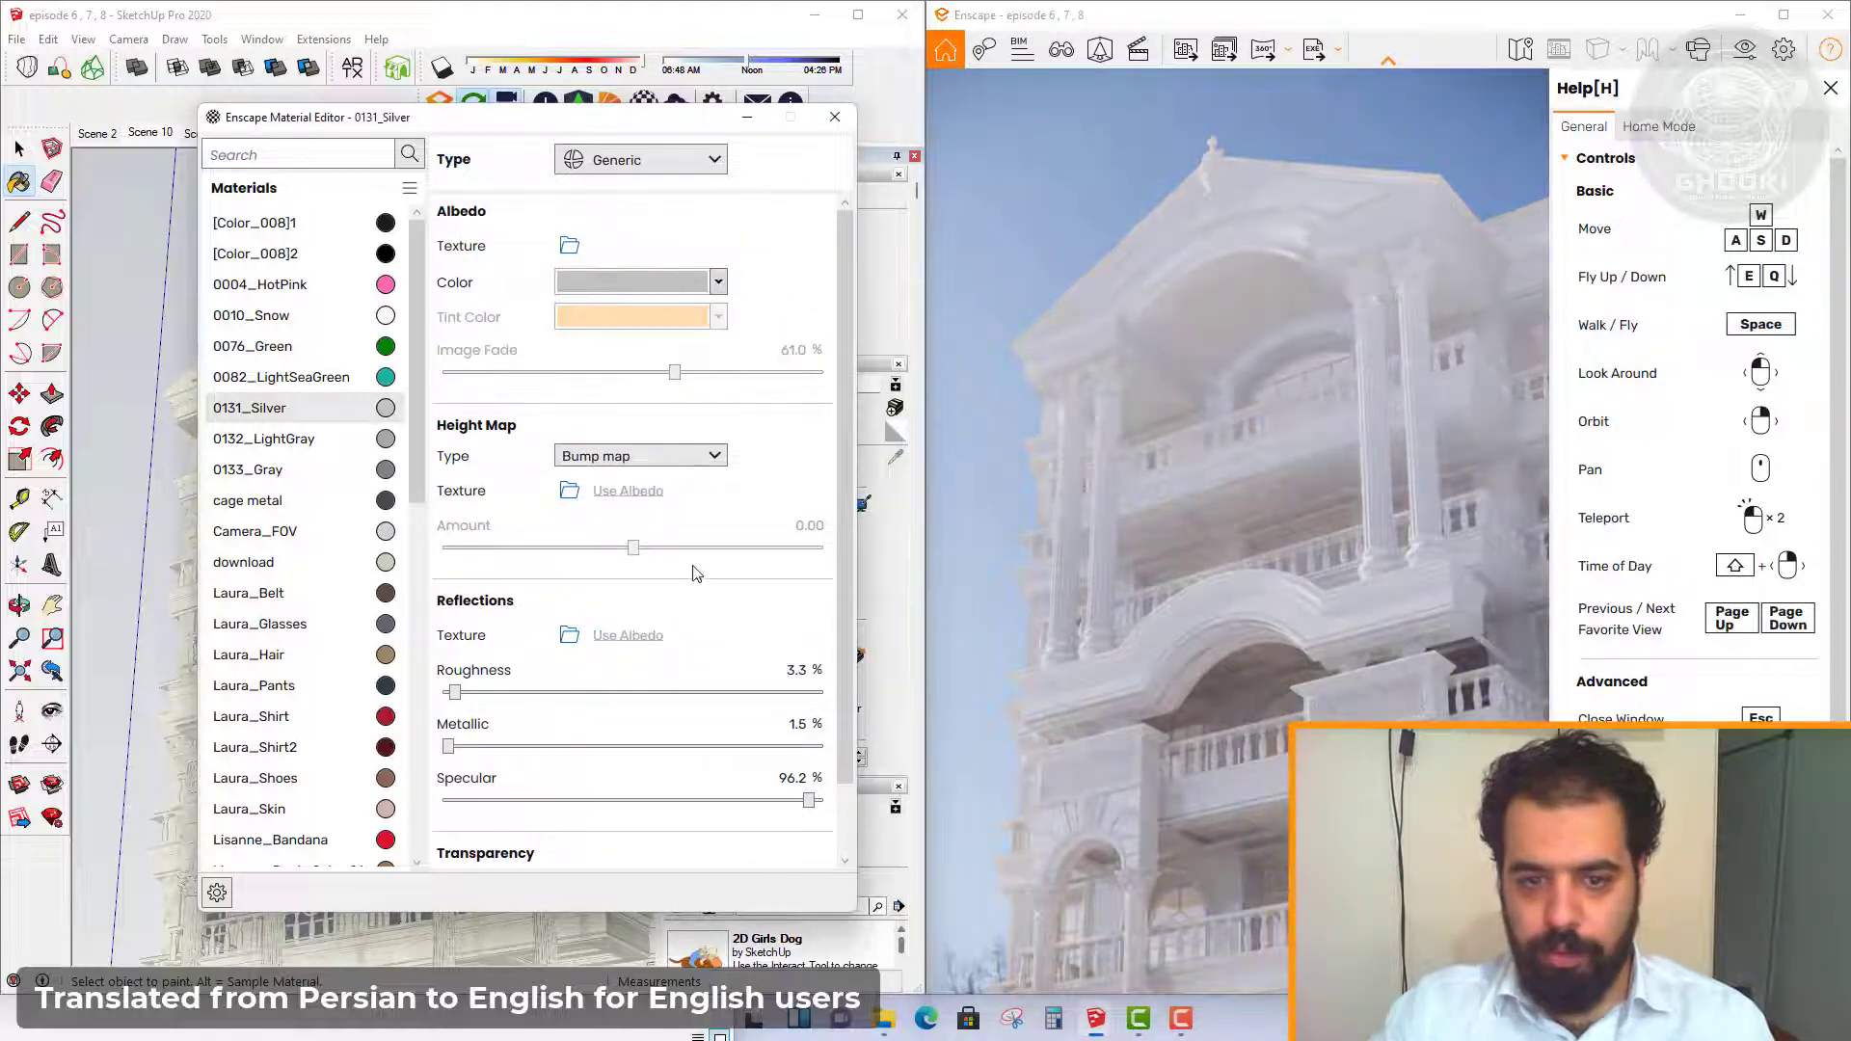
left_click_drag(455, 693, 822, 693)
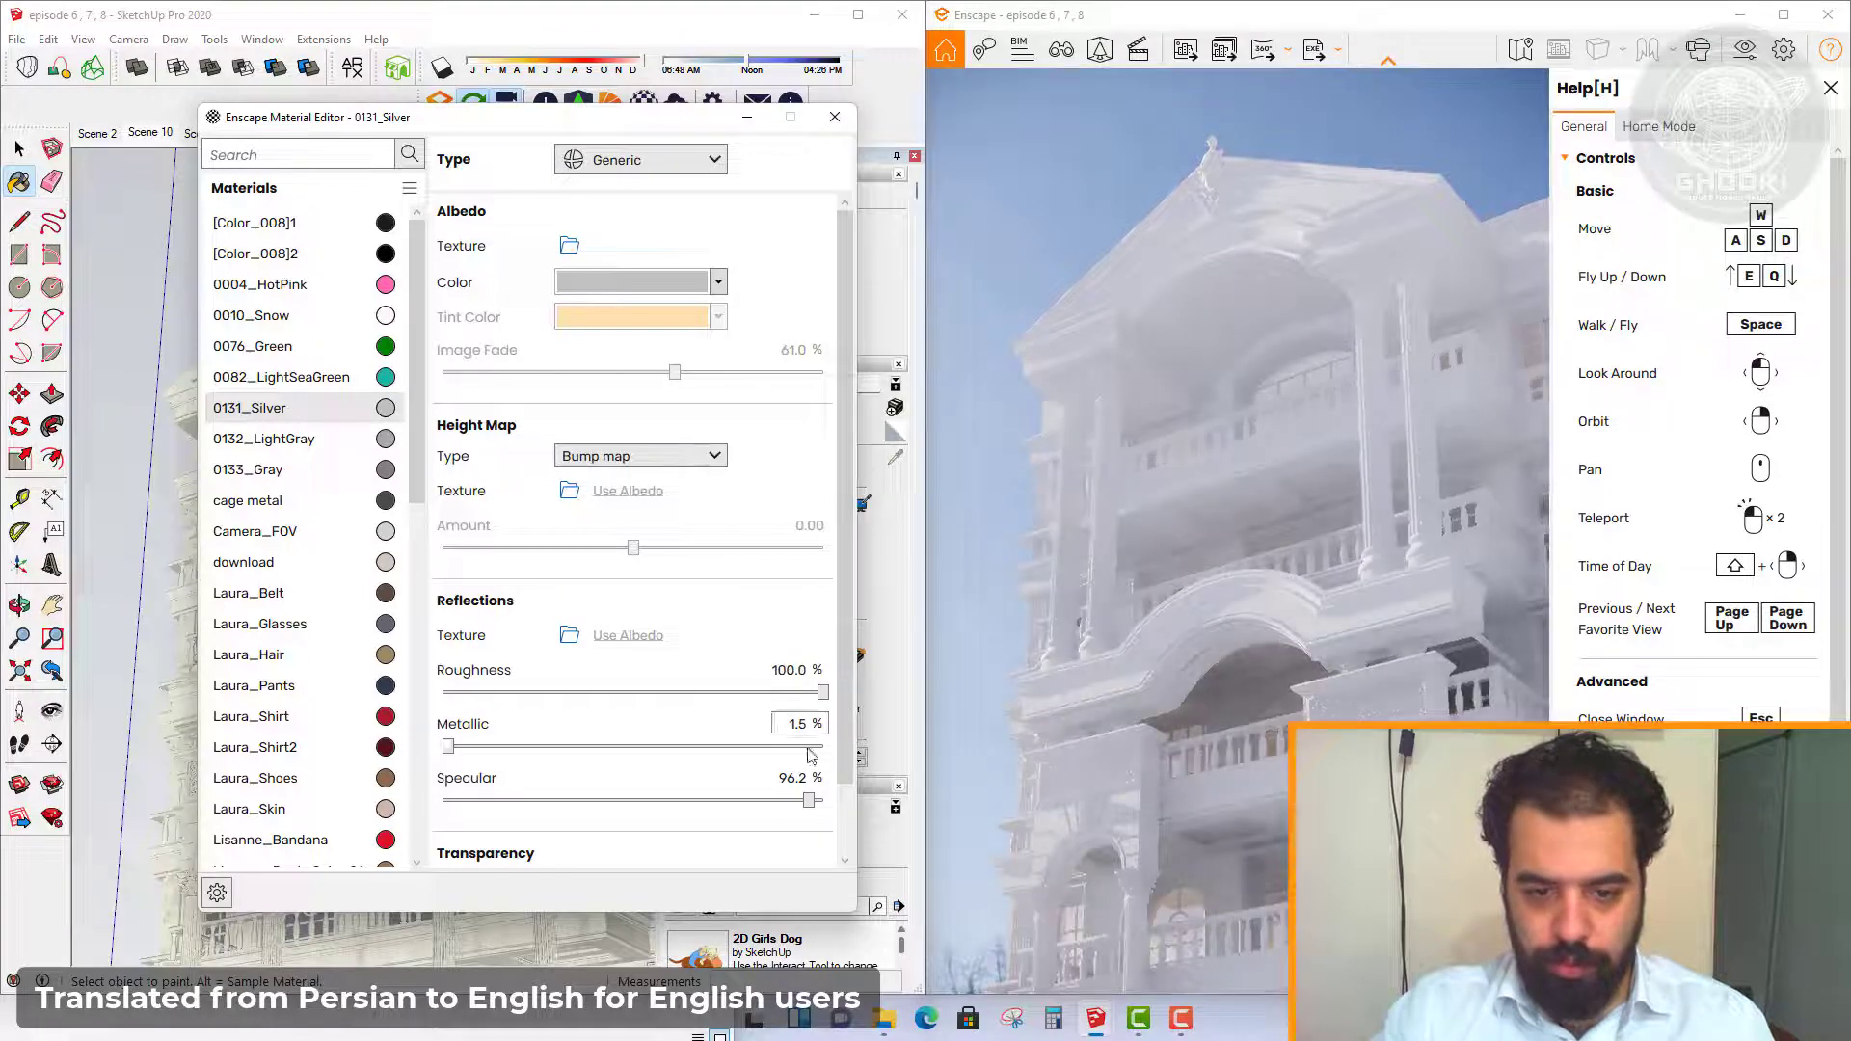
left_click_drag(809, 798, 749, 800)
type("50")
key("Return")
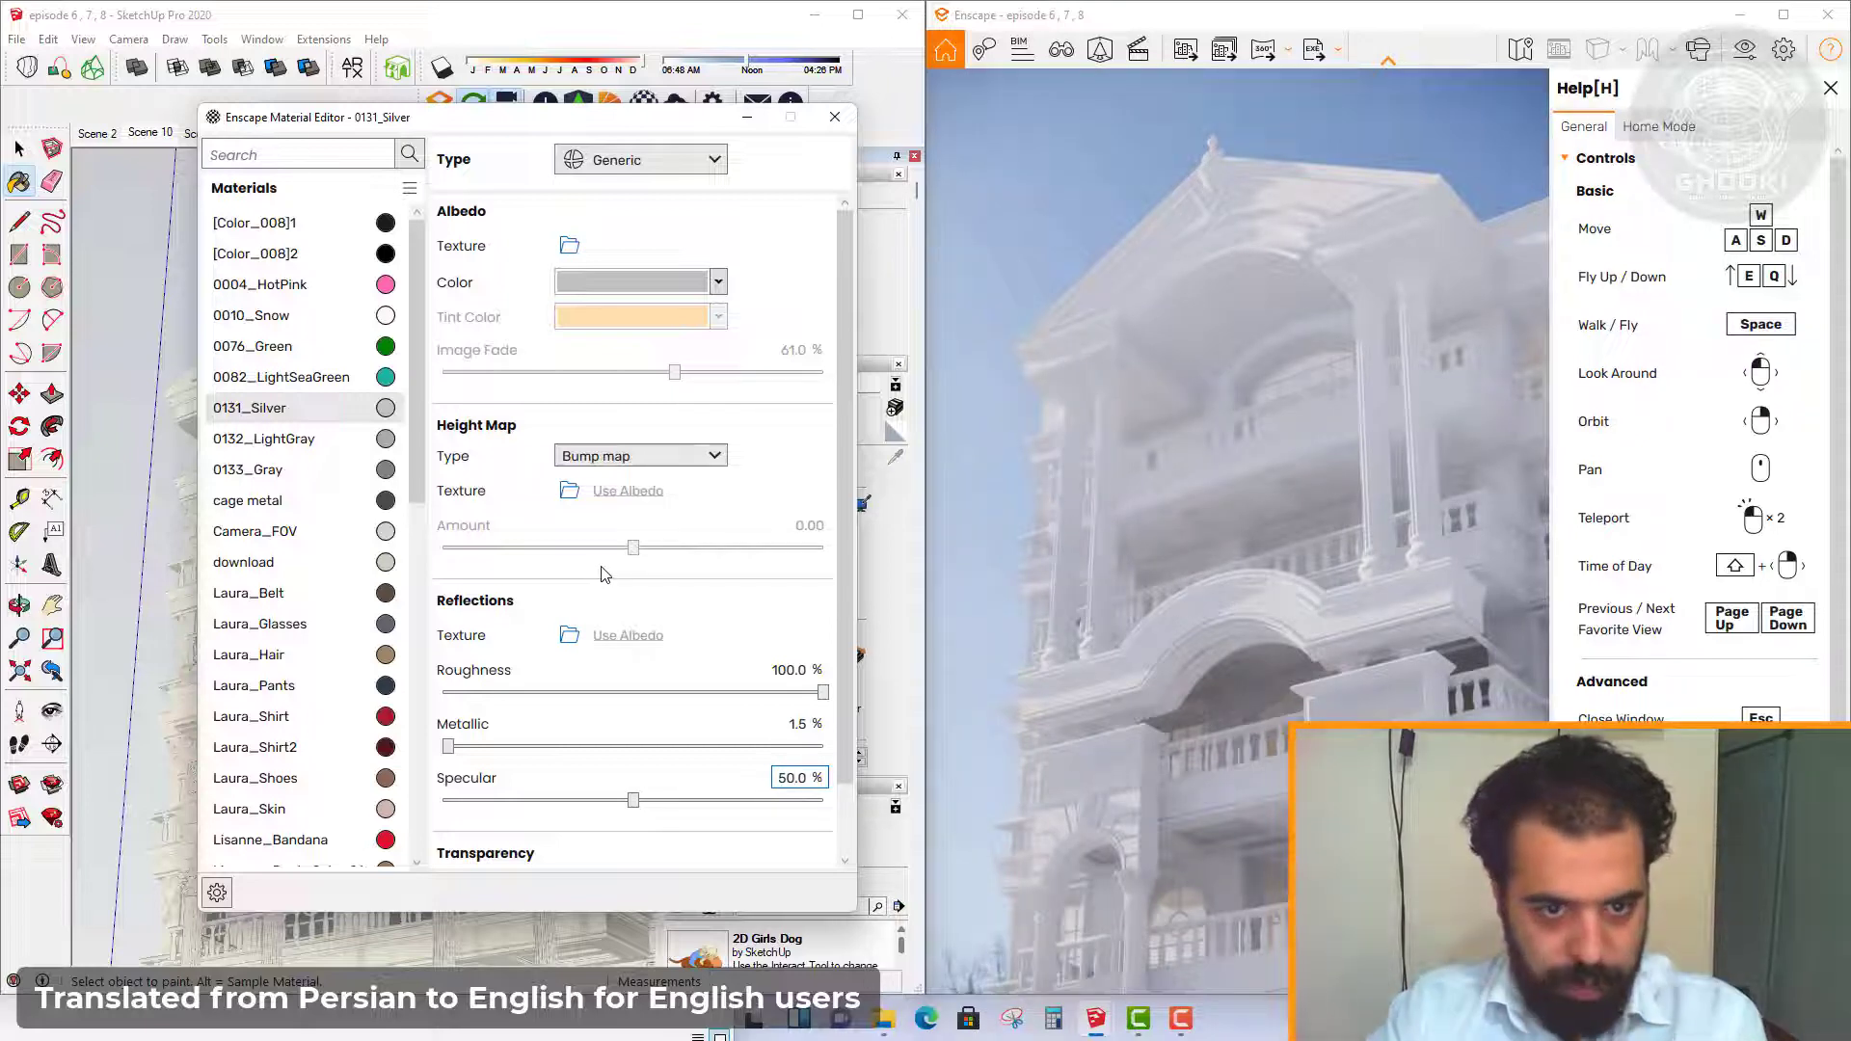
scroll(724, 429, "down", 1)
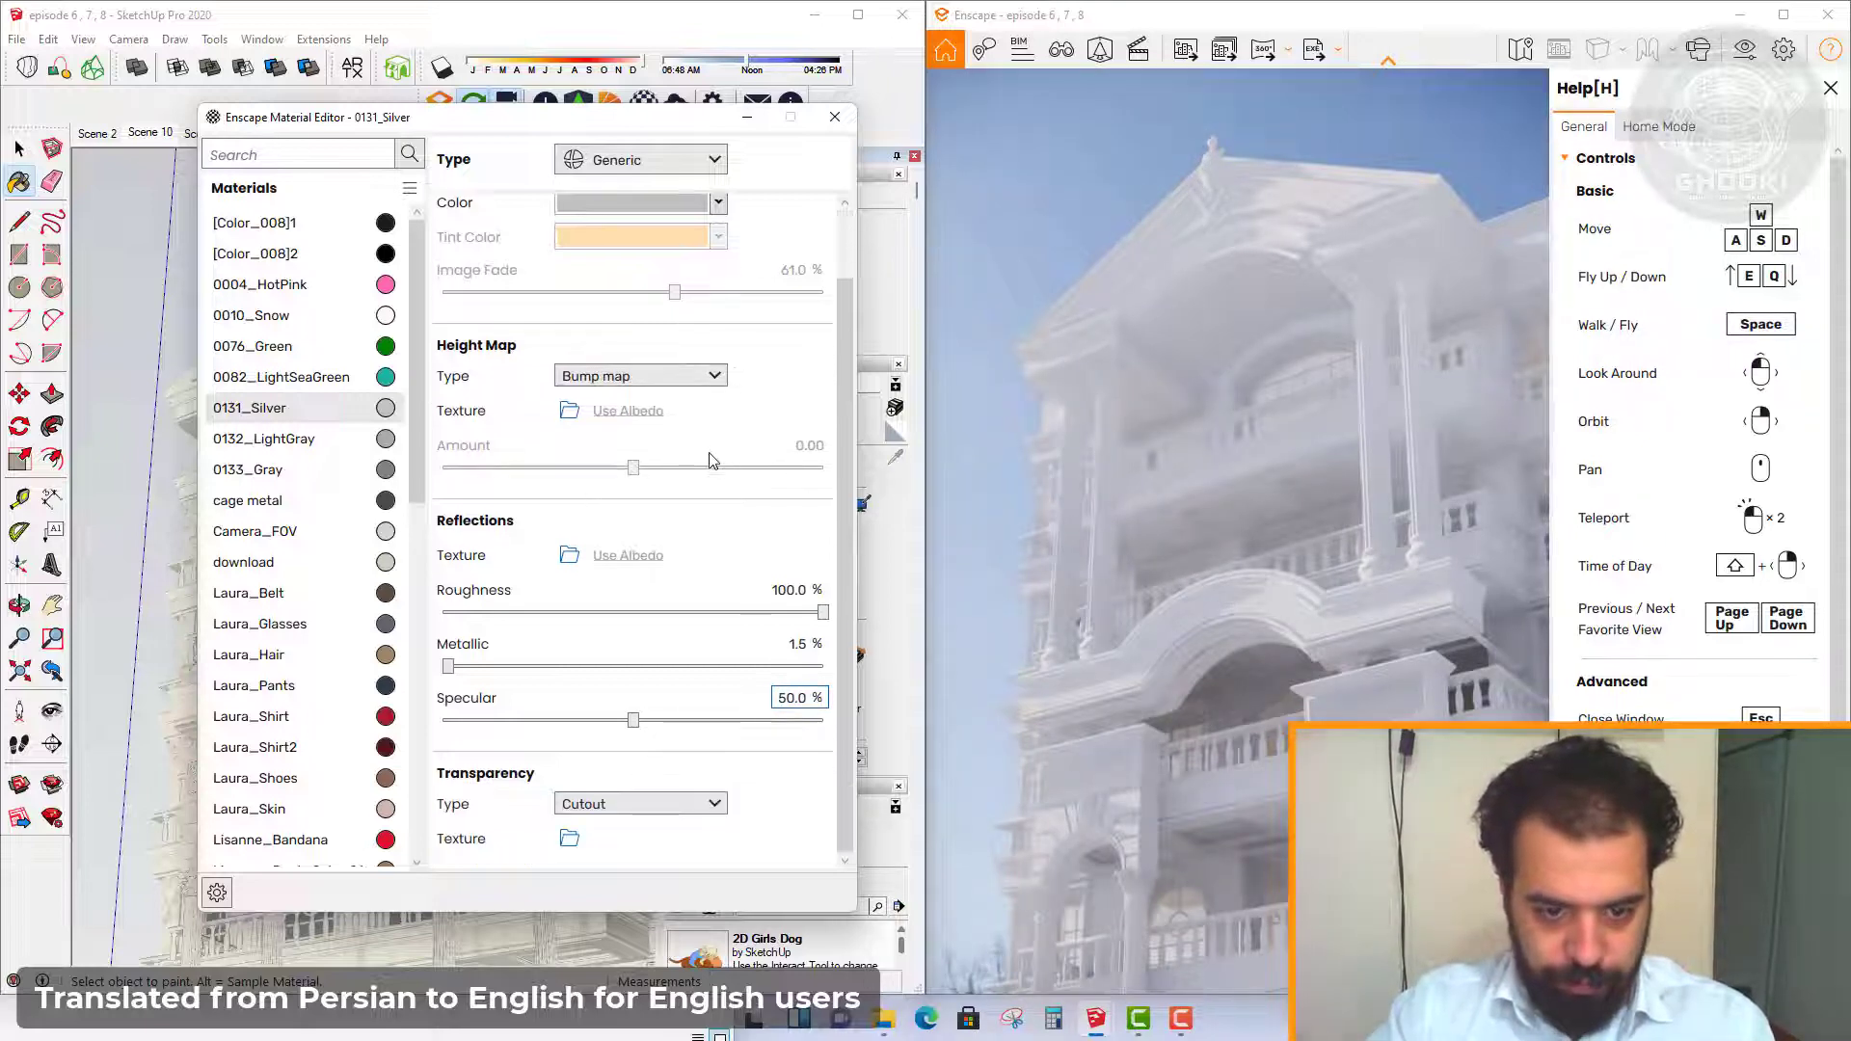
scroll(710, 462, "up", 1)
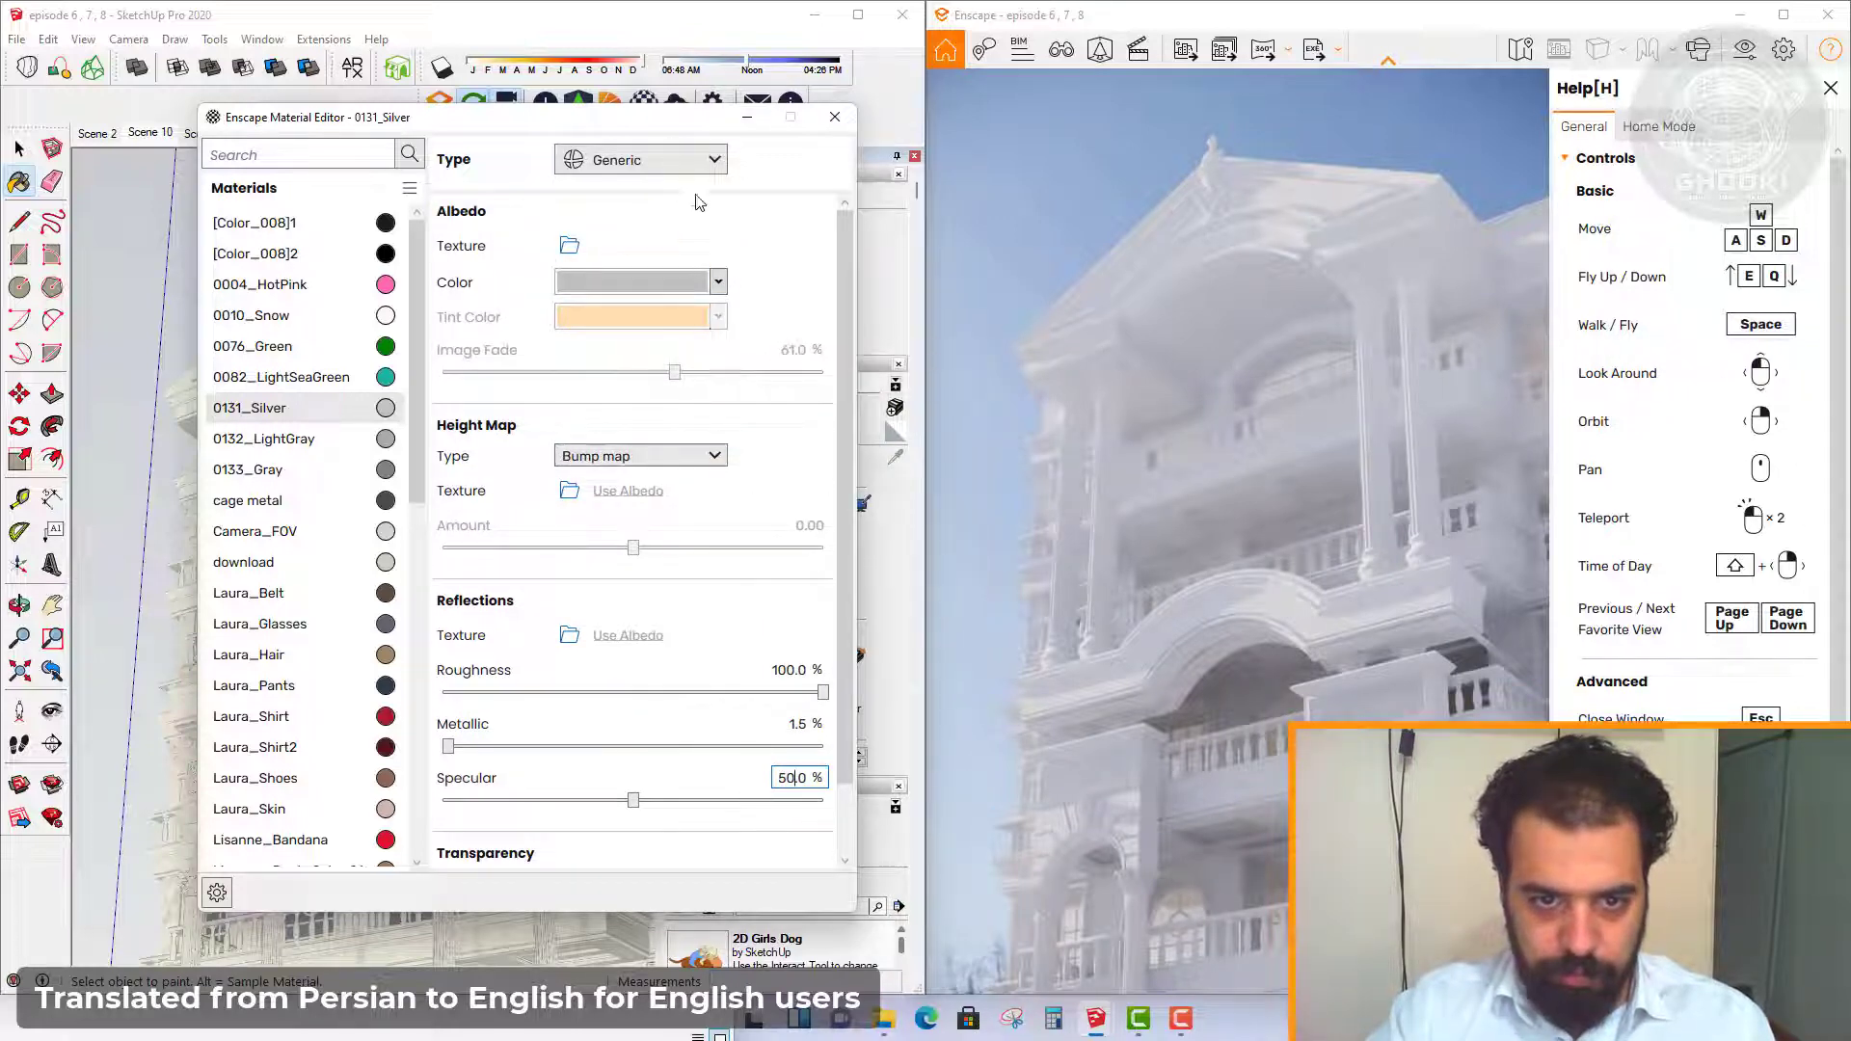
Keep the material type Generic and save the matte white render screenshot under the suggested name
left_click(677, 160)
left_click(677, 159)
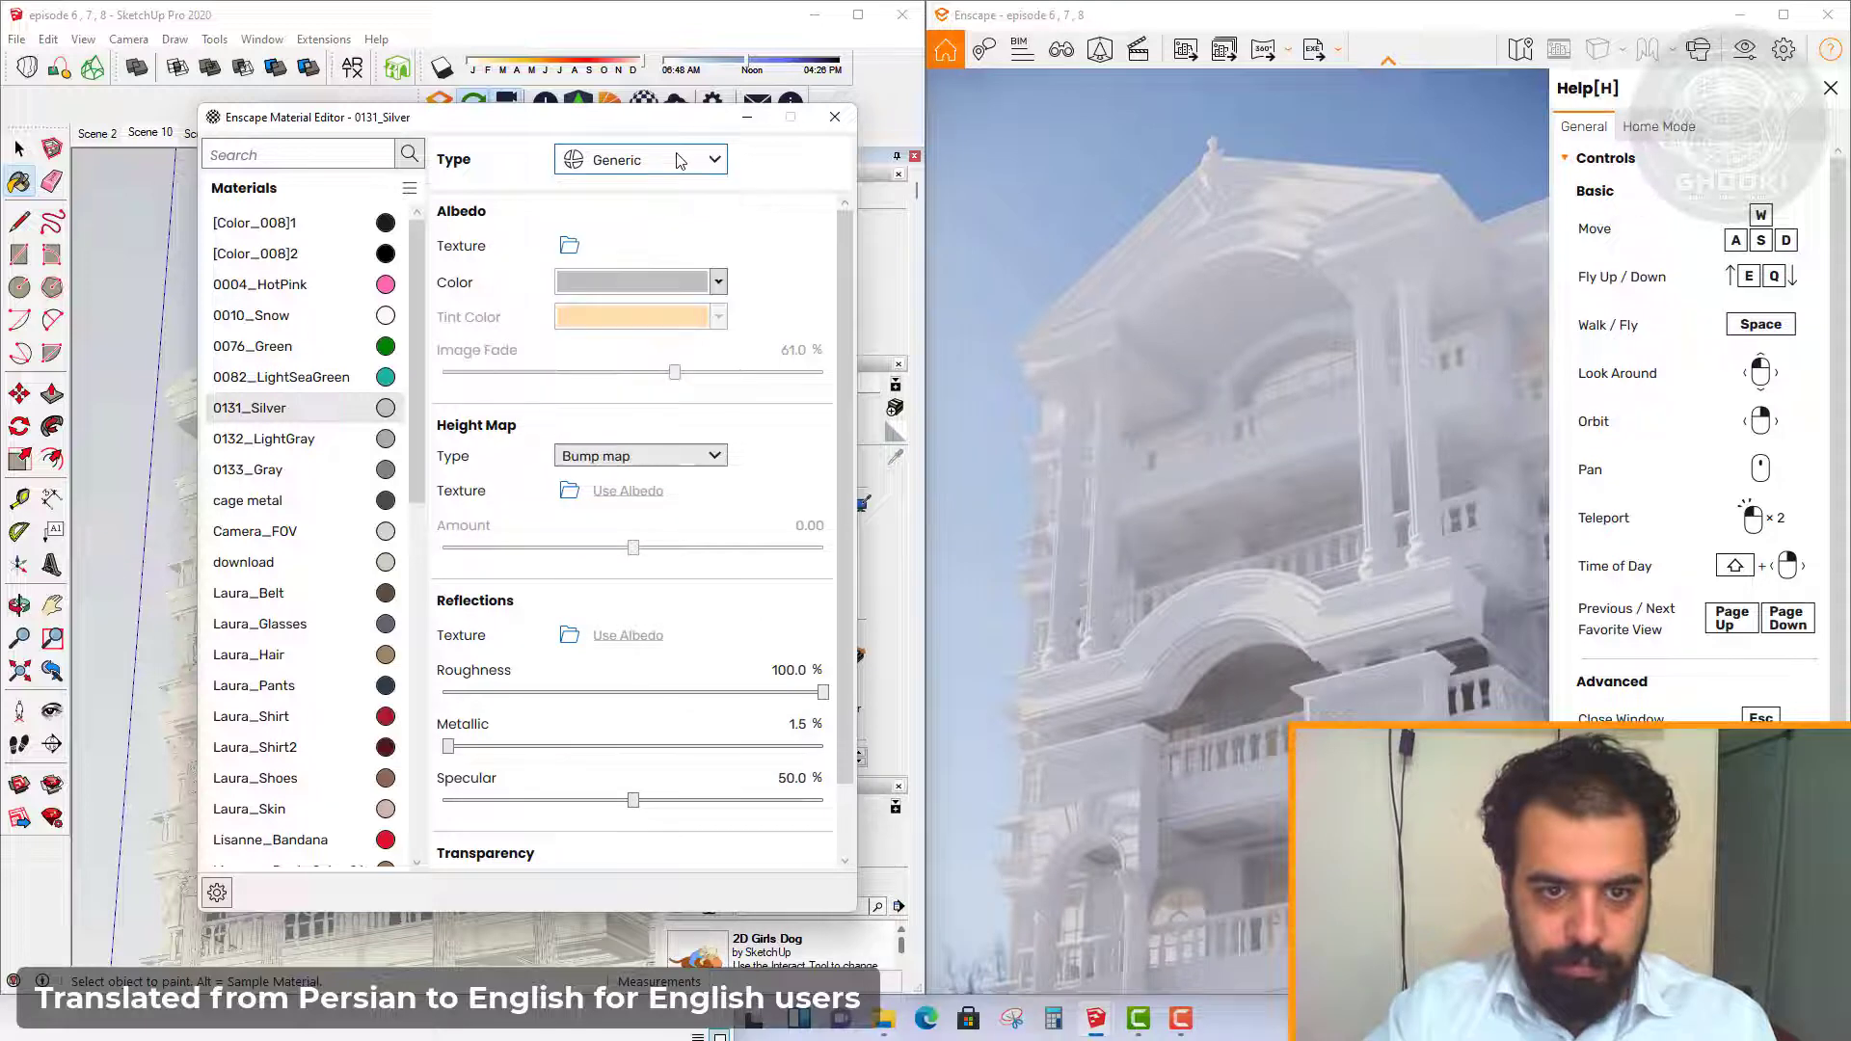
left_click(1182, 59)
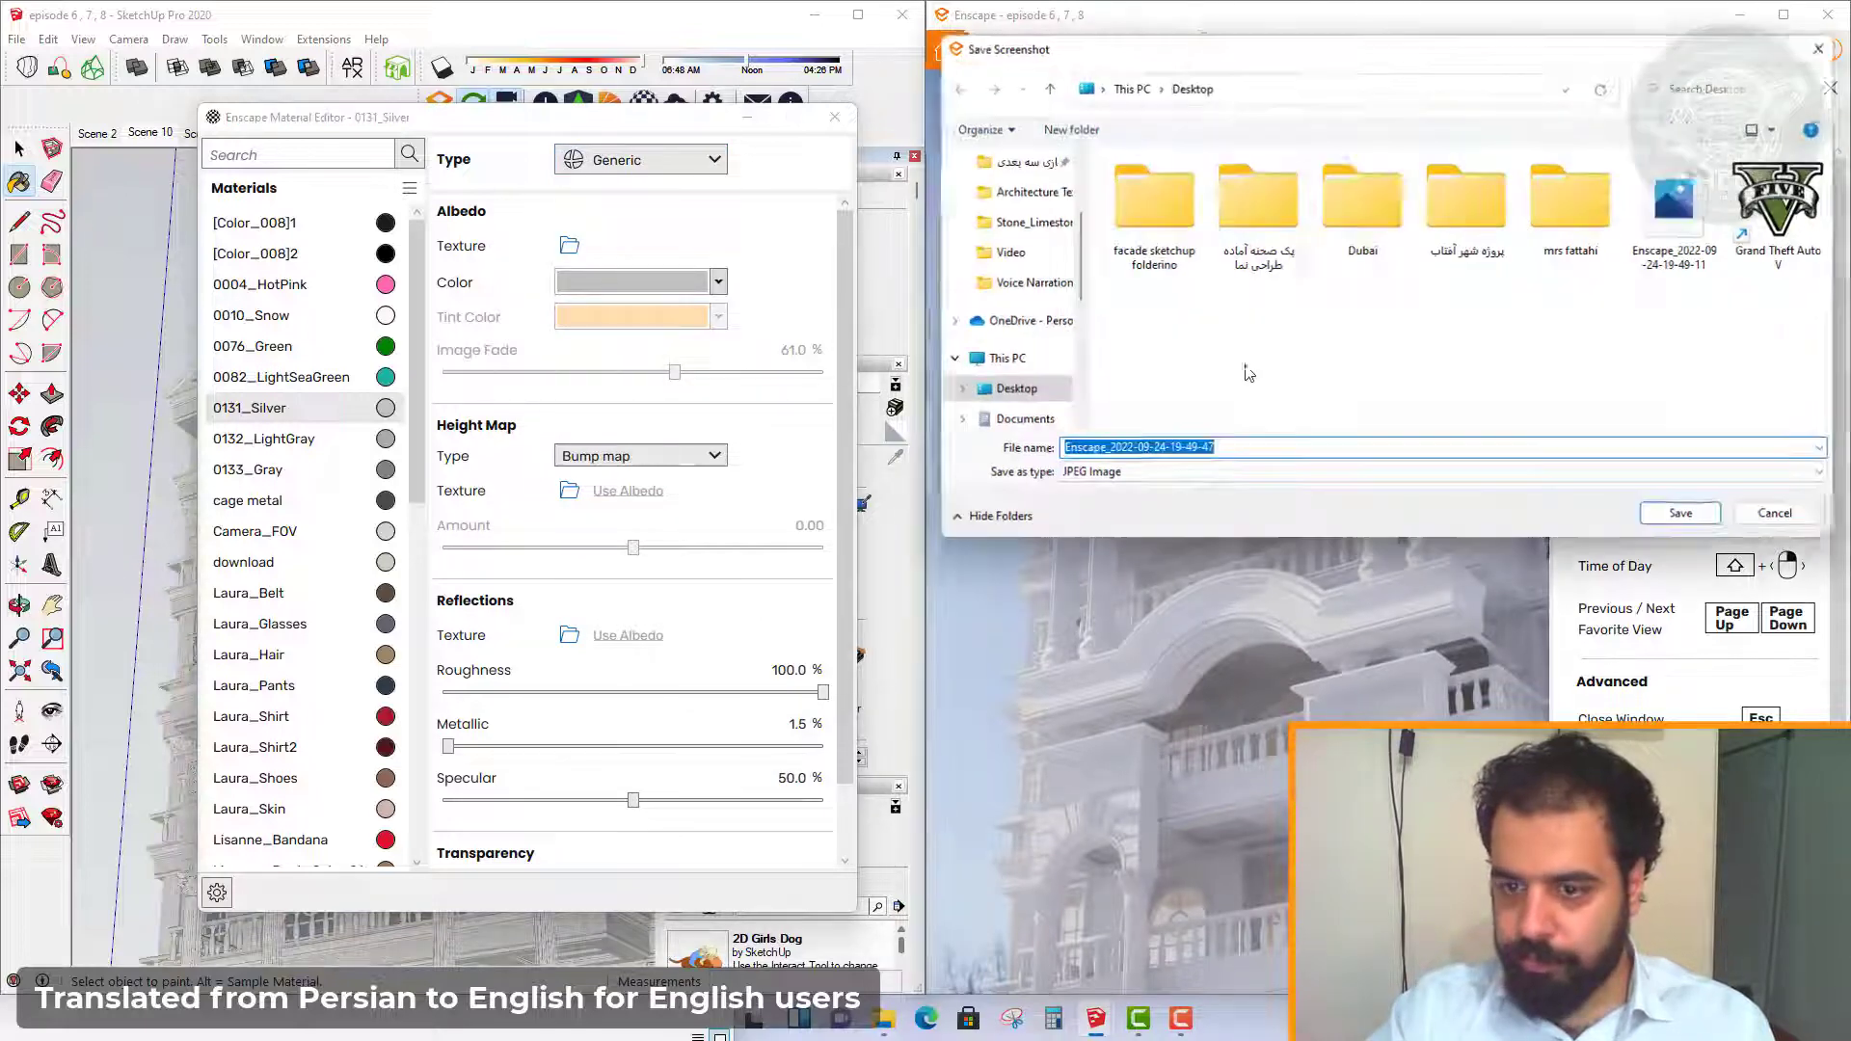
left_click(1010, 390)
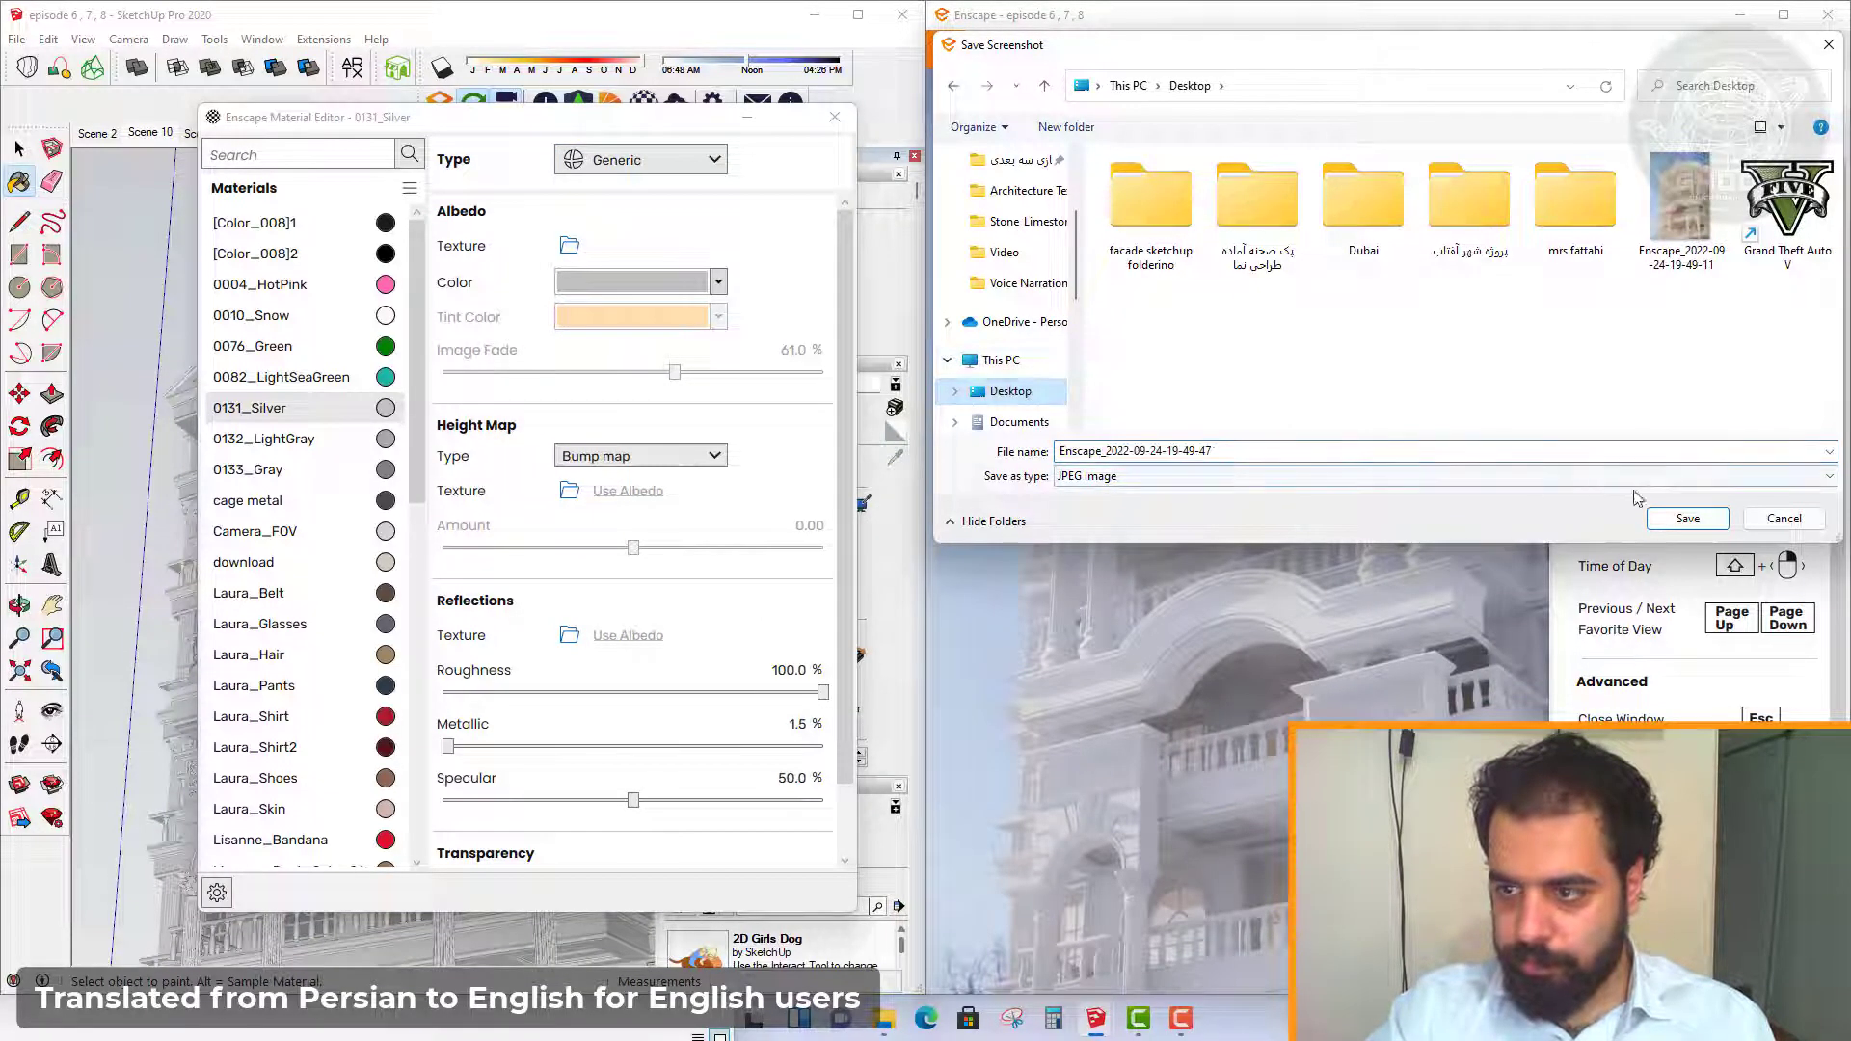
left_click(1688, 519)
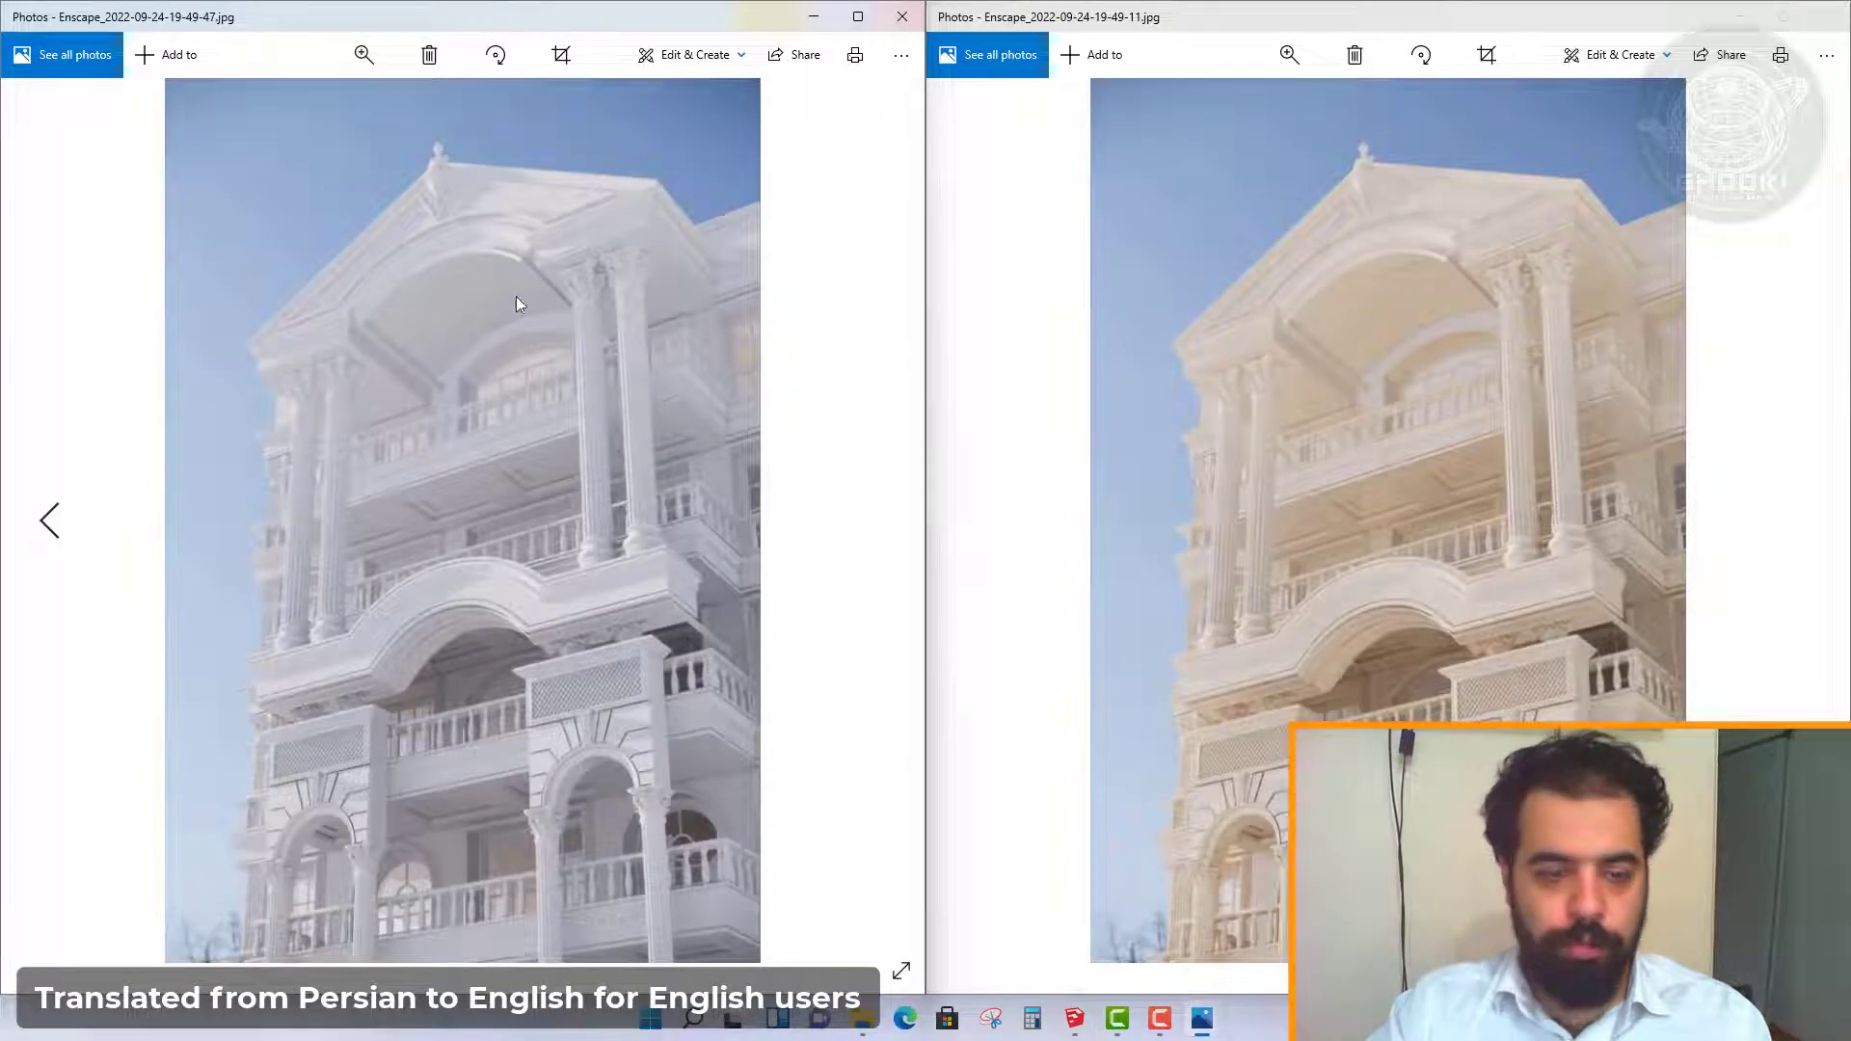
scroll(494, 282, "up", 2)
scroll(516, 282, "up", 2)
scroll(578, 427, "down", 2)
scroll(585, 398, "down", 1)
scroll(581, 439, "up", 1)
scroll(1590, 334, "up", 2)
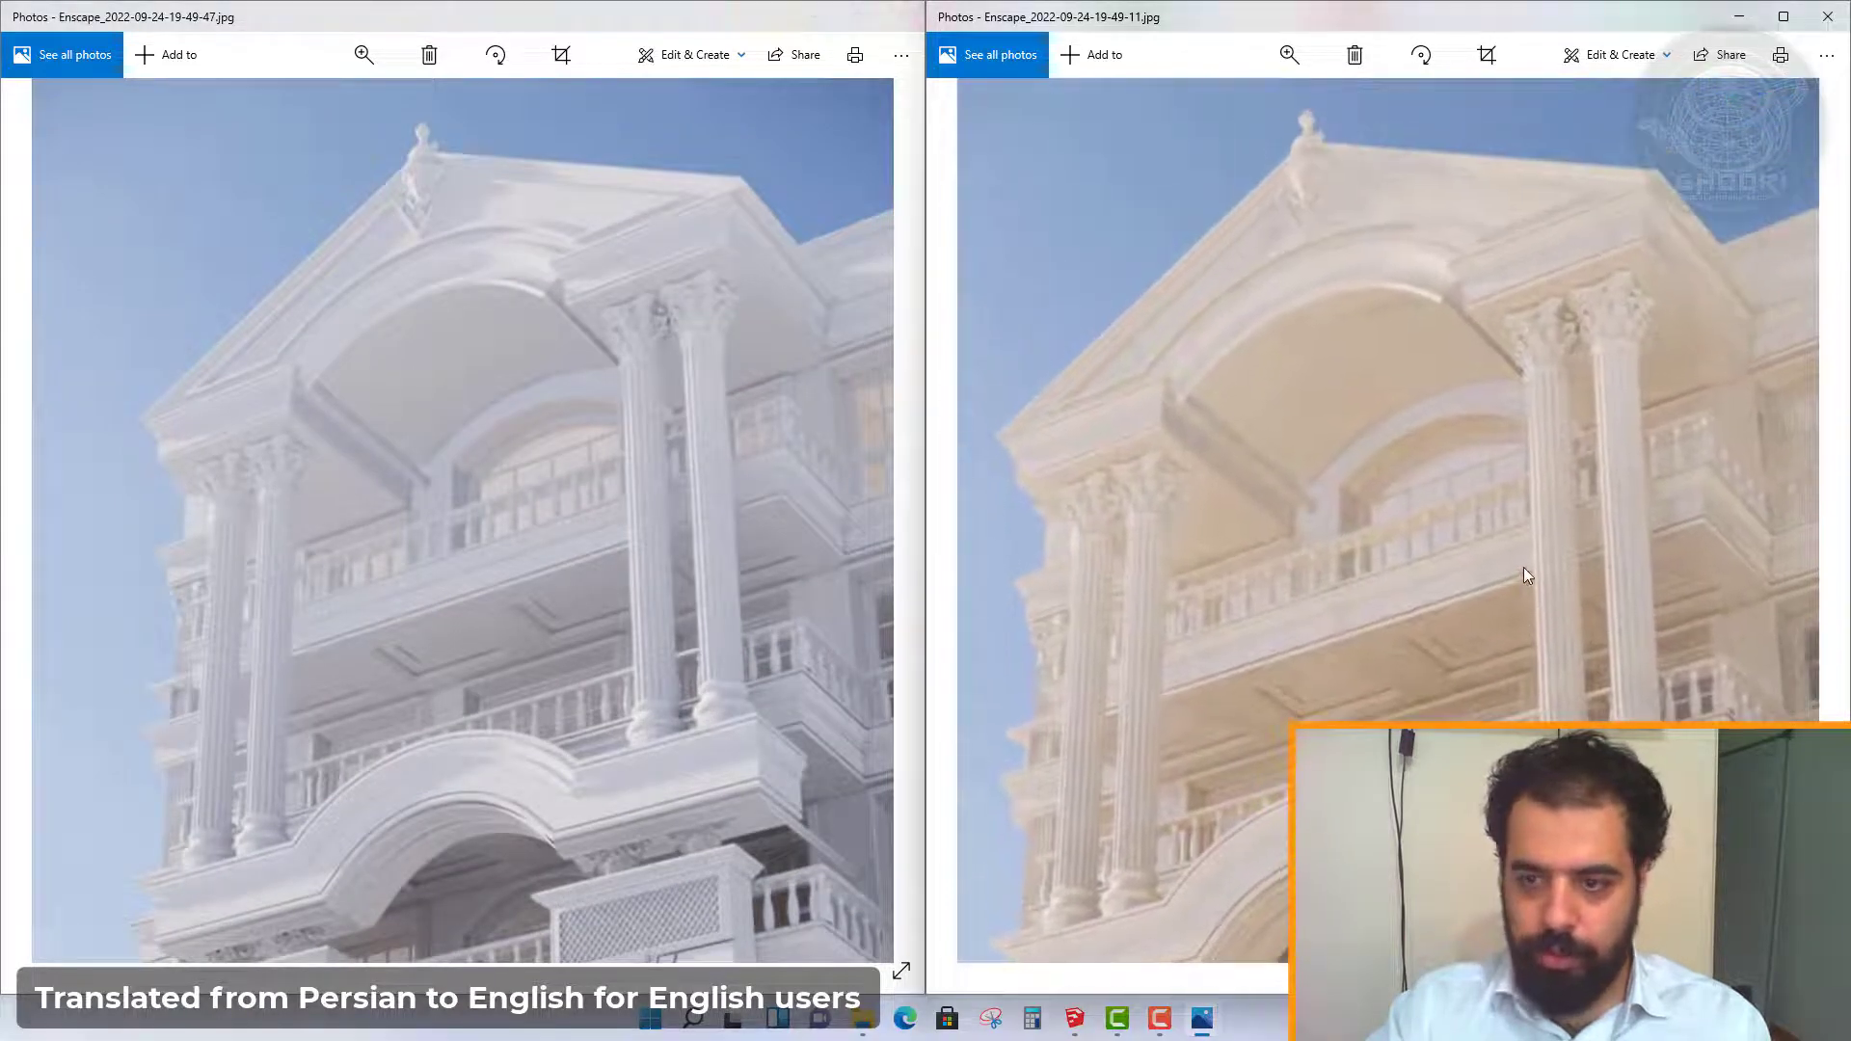
scroll(1523, 567, "down", 1)
scroll(1534, 533, "down", 1)
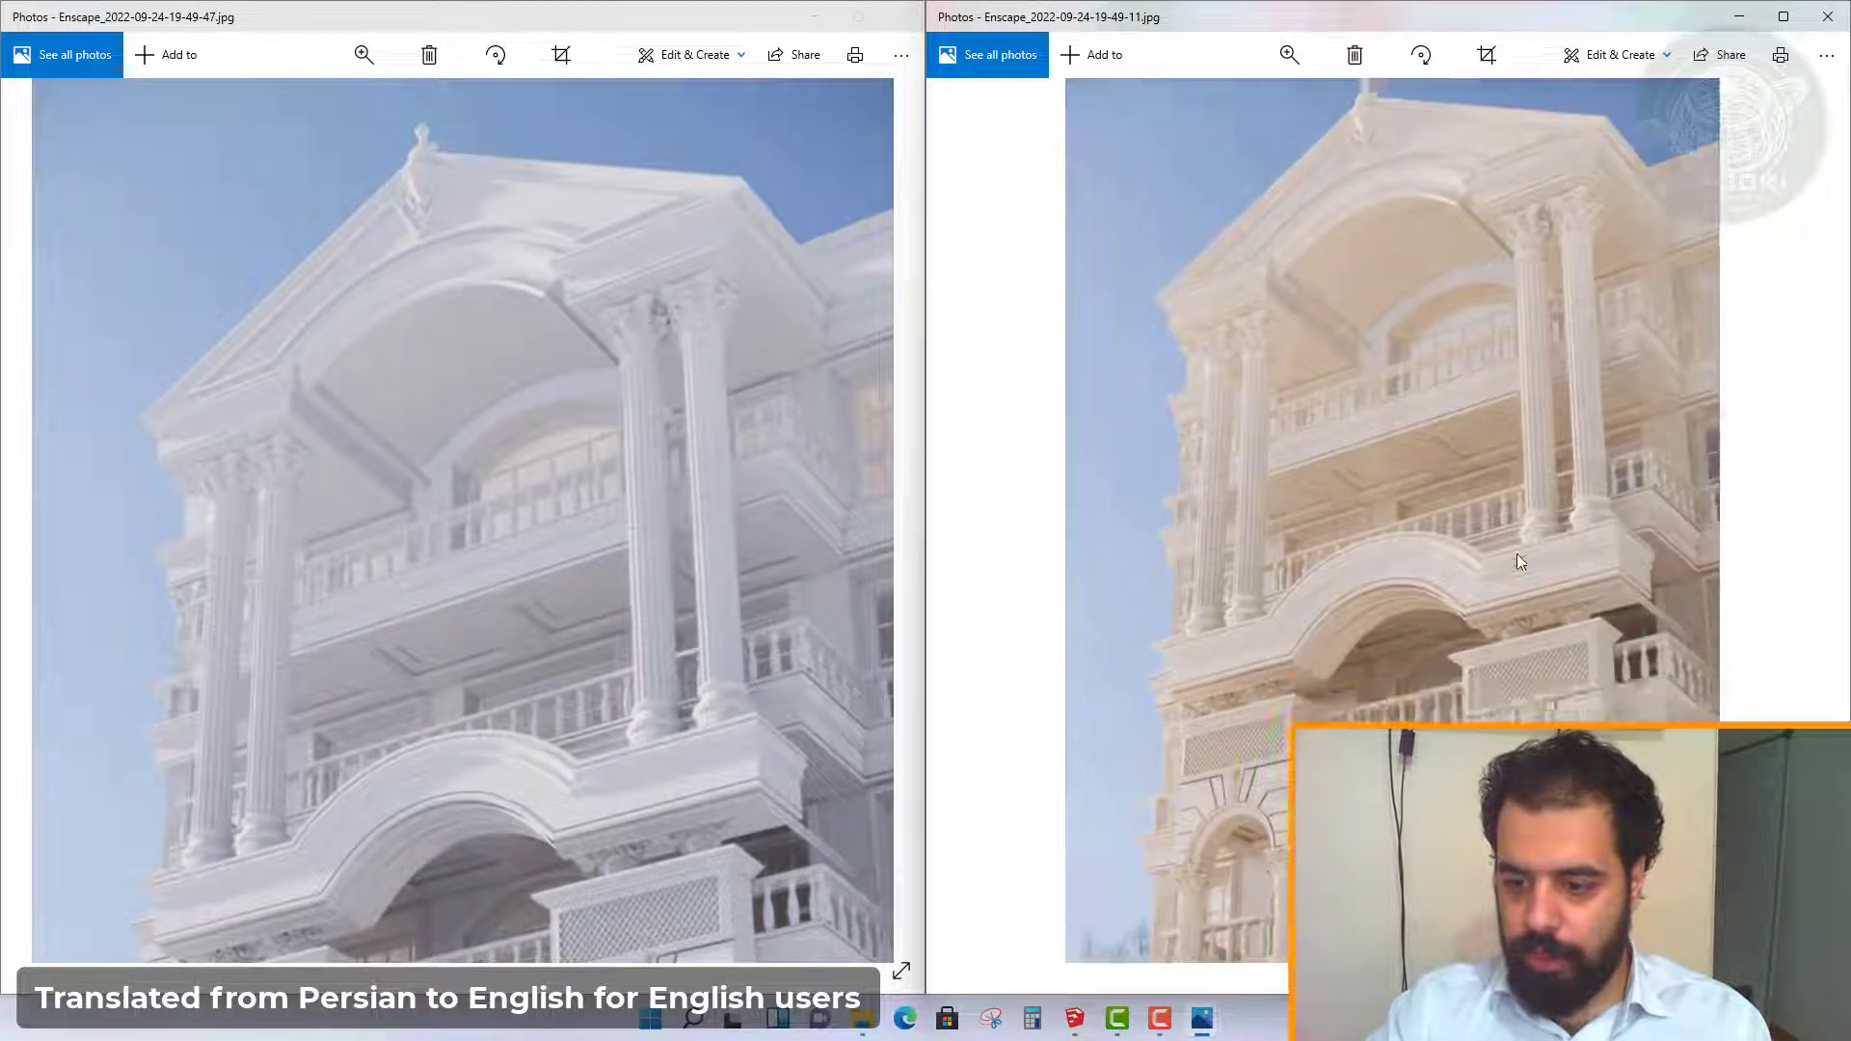